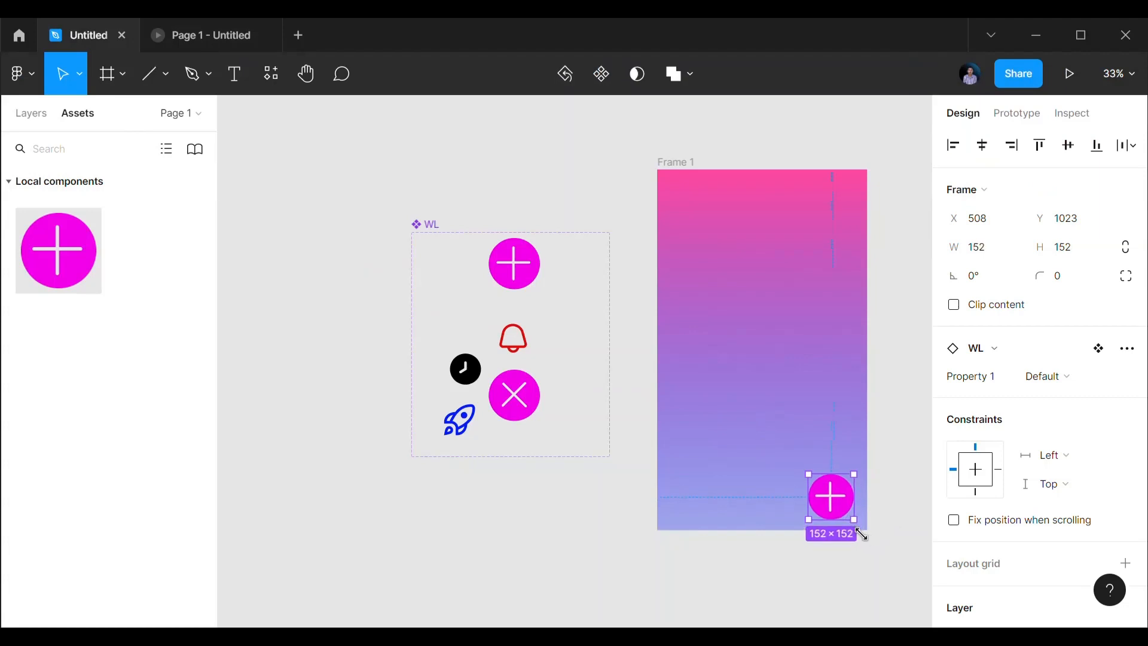
Step: Preview the finished prototype and test the pink plus button by opening and closing its icon menu
{"action": "left_click", "coordinate": [902, 531]}
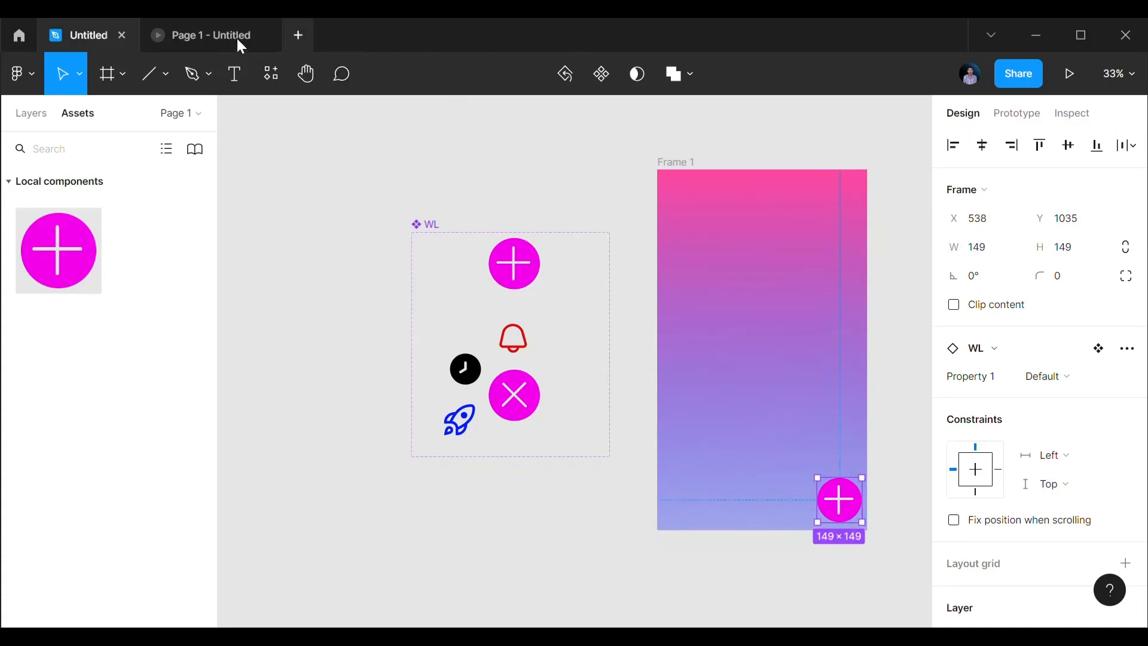
{"action": "left_click", "coordinate": [208, 37]}
{"action": "left_click", "coordinate": [689, 536]}
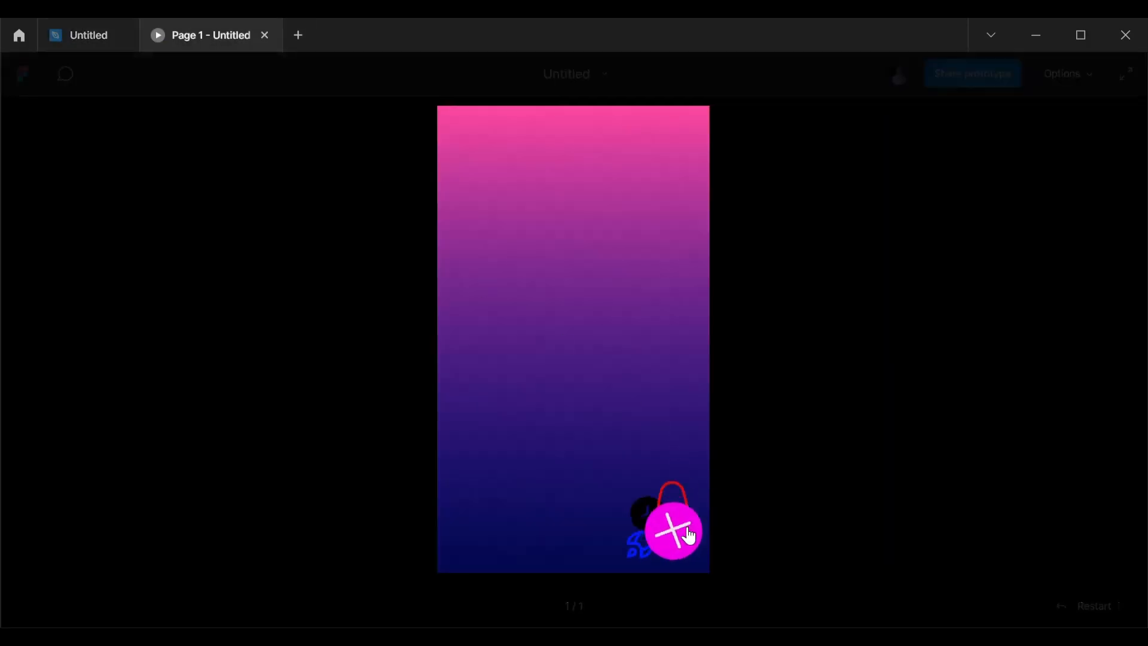
{"action": "left_click", "coordinate": [689, 537]}
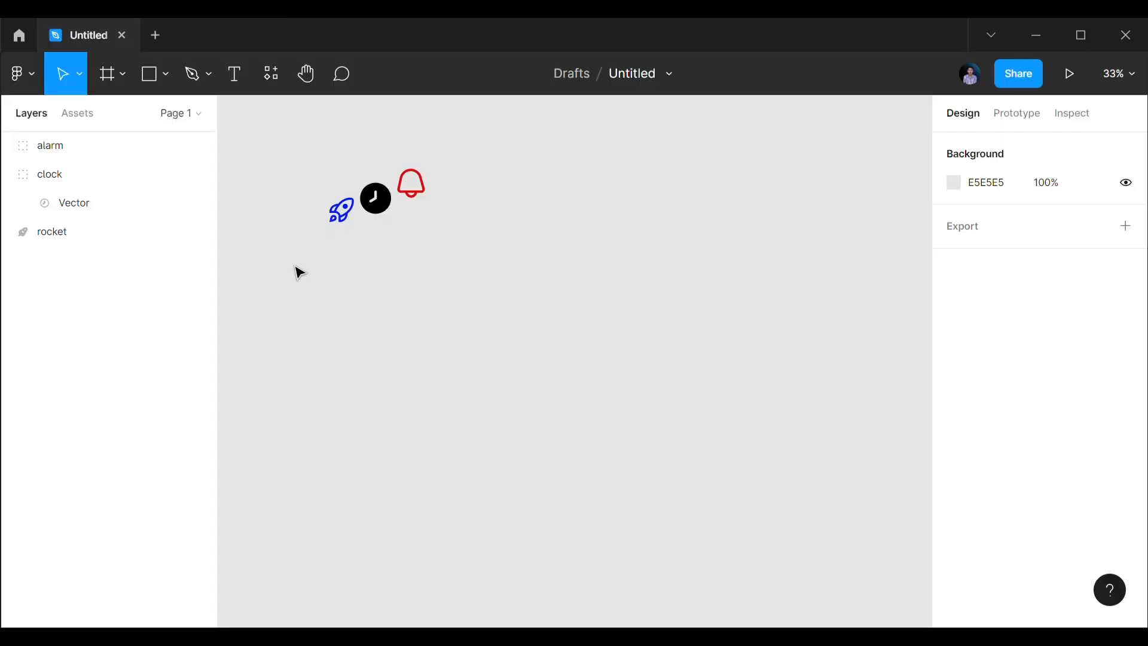
Step: Draw a circle about 172 × 172 on the empty canvas below the icons and fill it with bright magenta
{"action": "left_click", "coordinate": [157, 76]}
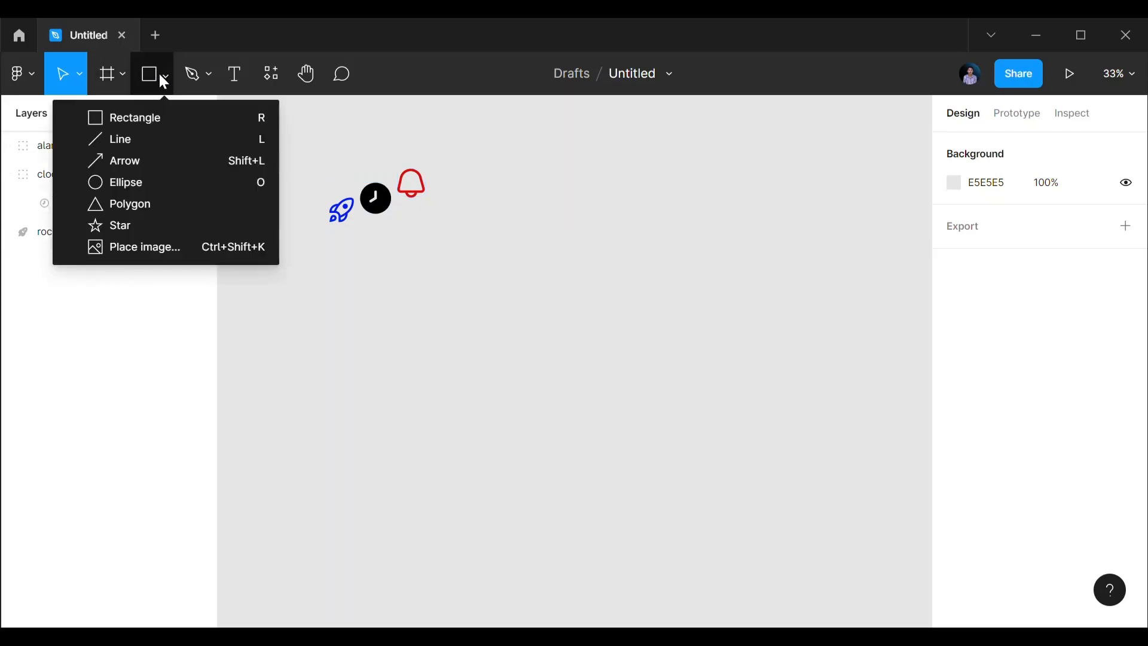
{"action": "left_click", "coordinate": [133, 182]}
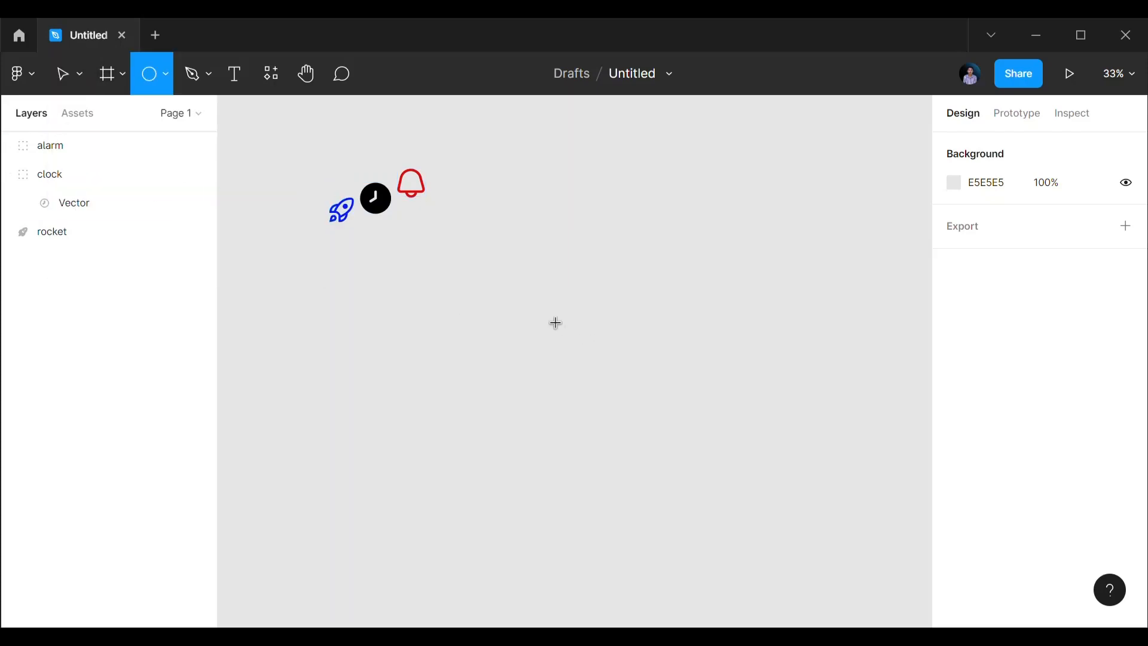
{"action": "left_click_drag", "start_coordinate": [535, 310], "coordinate": [586, 361]}
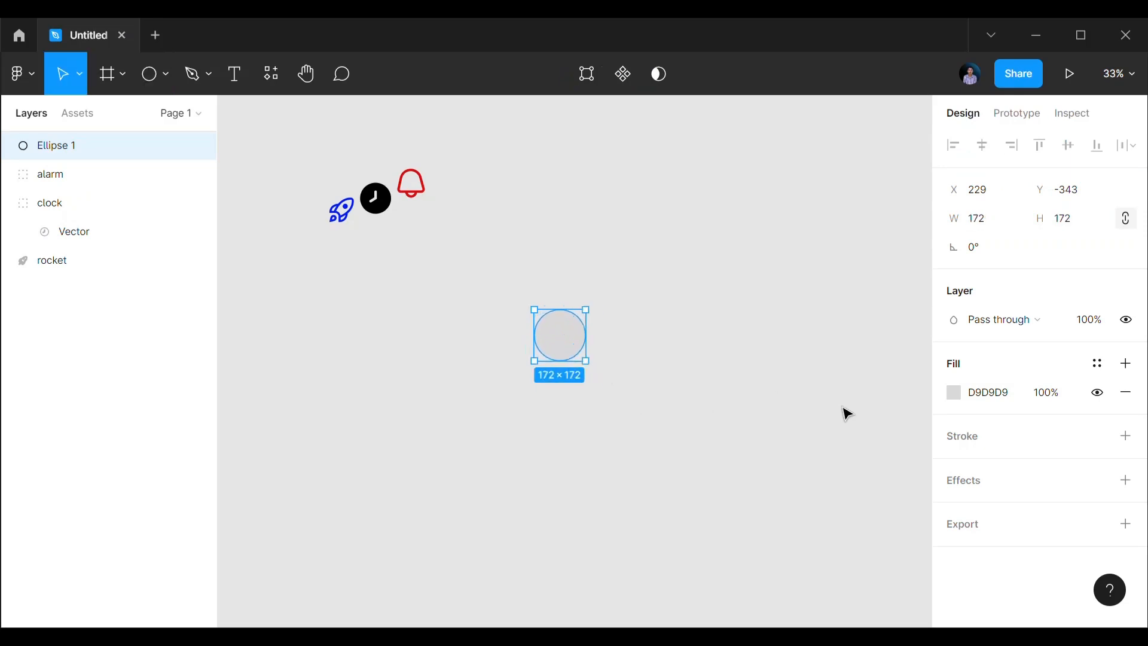
{"action": "left_click", "coordinate": [955, 393]}
{"action": "left_click", "coordinate": [892, 416]}
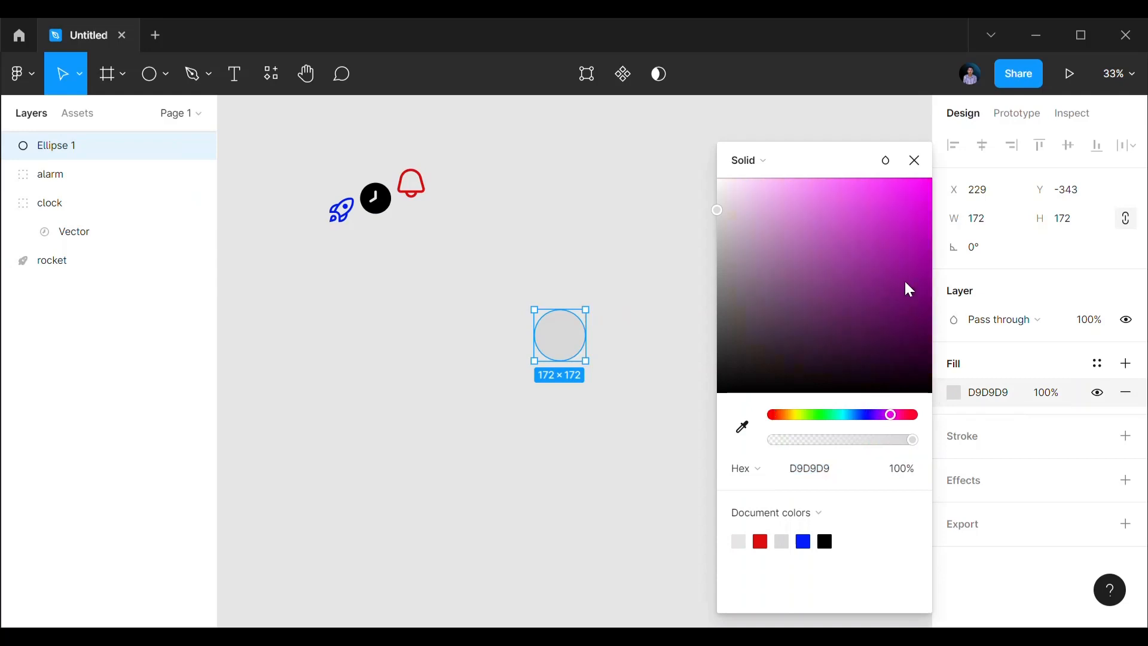
{"action": "mouse_move", "coordinate": [903, 216]}
{"action": "left_mouse_down"}
{"action": "mouse_move", "coordinate": [907, 200]}
{"action": "mouse_move", "coordinate": [931, 193]}
{"action": "left_mouse_up"}
{"action": "left_click", "coordinate": [647, 241]}
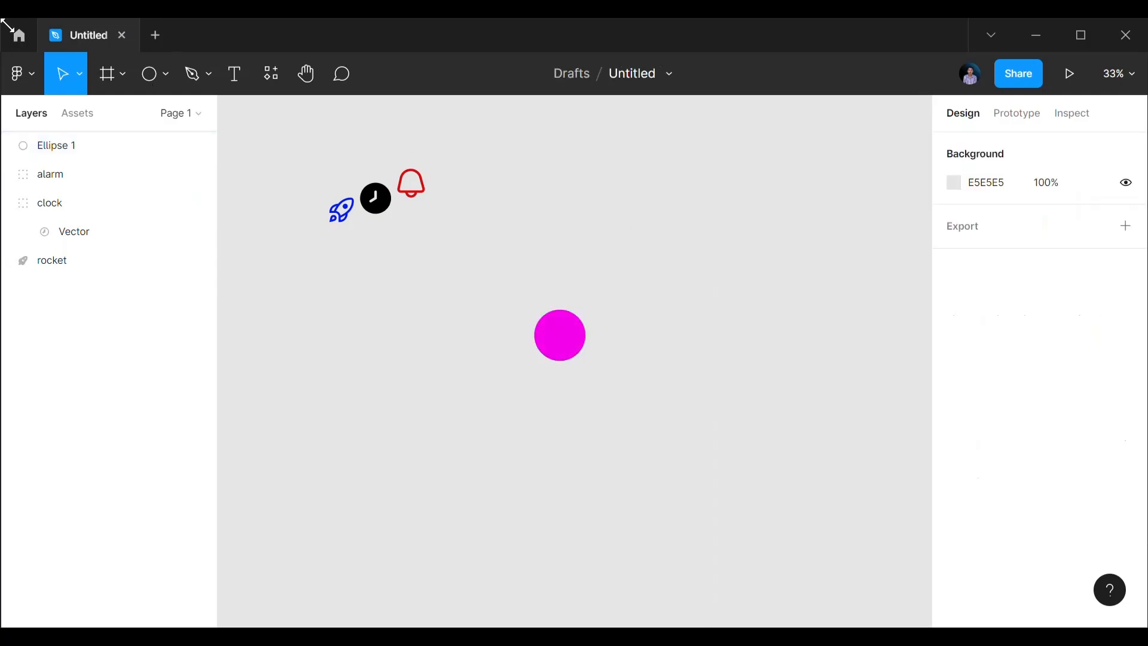
Step: Draw a horizontal line about 114 long beside the magenta circle and set its stroke weight to 8
{"action": "left_click", "coordinate": [168, 75]}
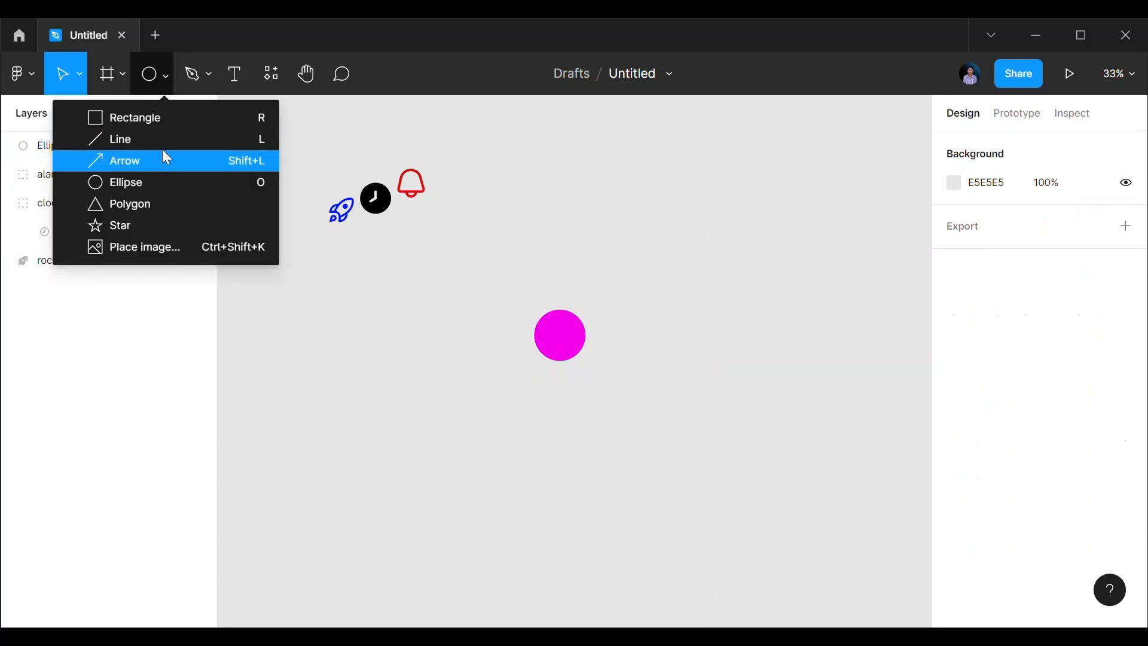
{"action": "left_click", "coordinate": [163, 140]}
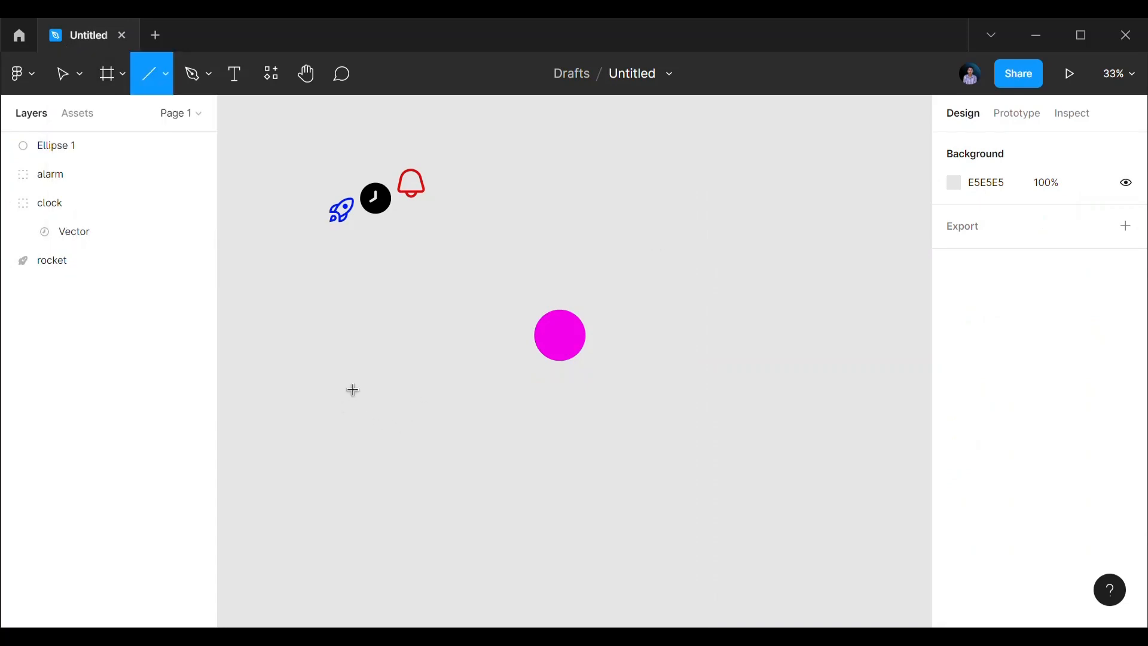
{"action": "left_click_drag", "start_coordinate": [341, 376], "coordinate": [377, 375]}
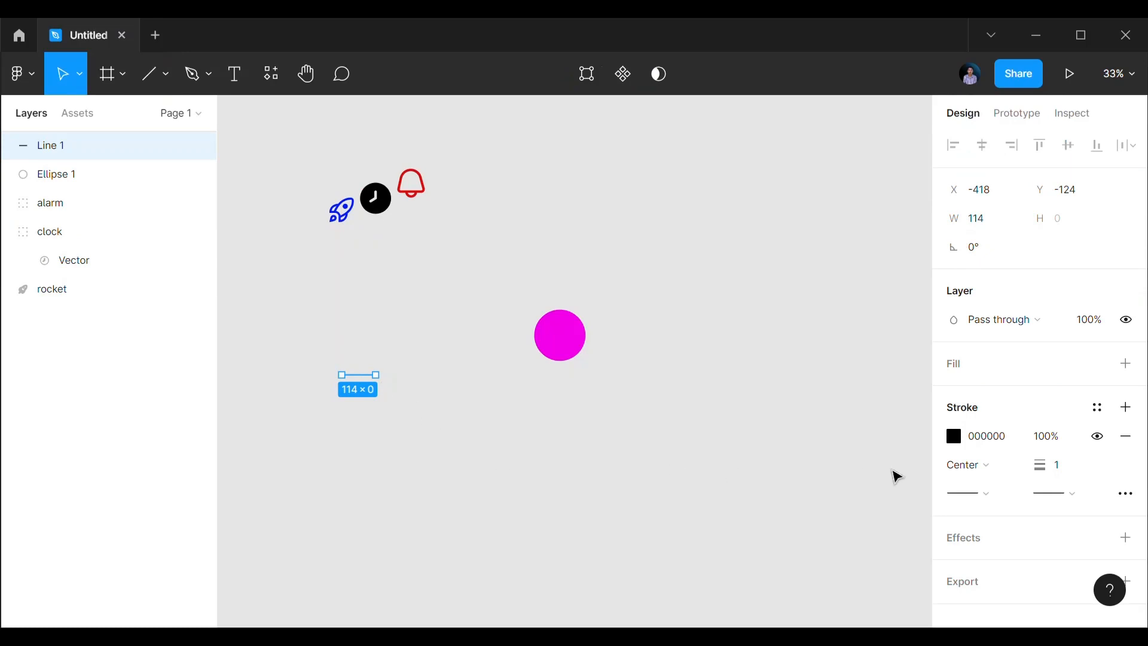
{"action": "left_click", "coordinate": [1069, 473]}
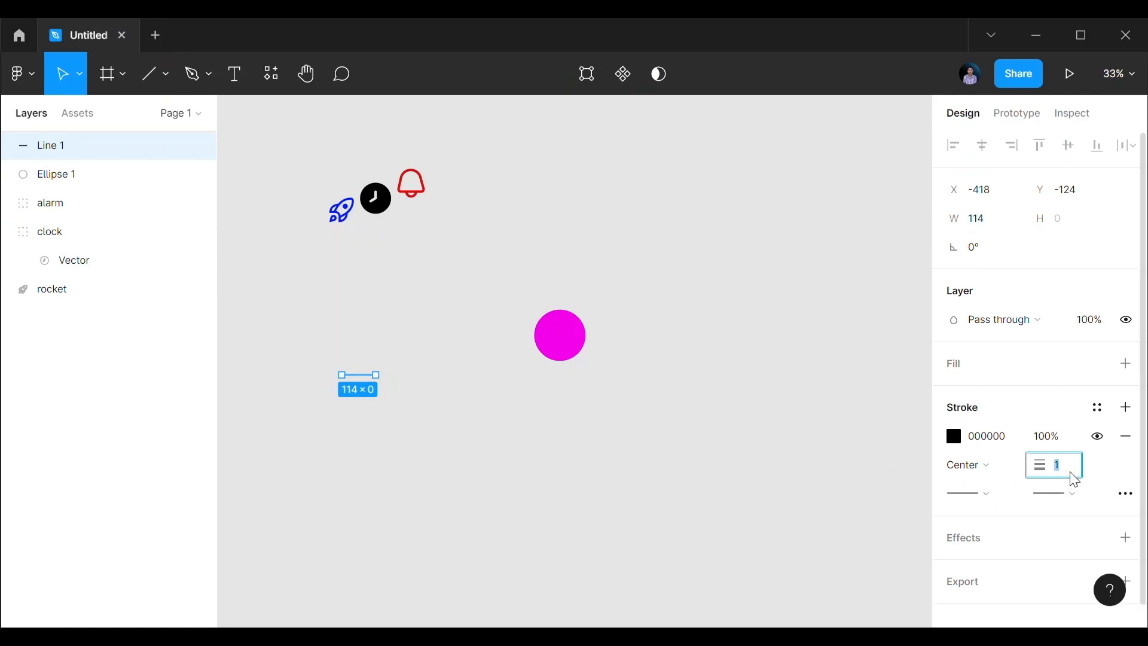
{"action": "type", "text": "4"}
{"action": "key", "text": "Return"}
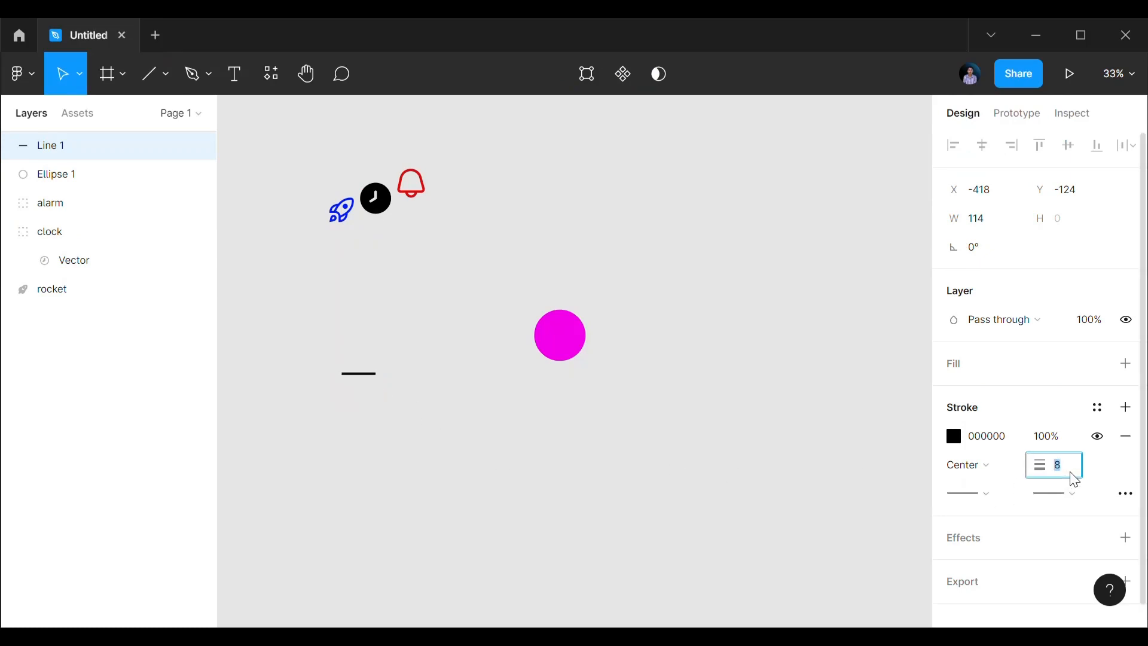
Step: Give the line round end caps and the light grey stroke colour E5E5E5
{"action": "left_click", "coordinate": [973, 494]}
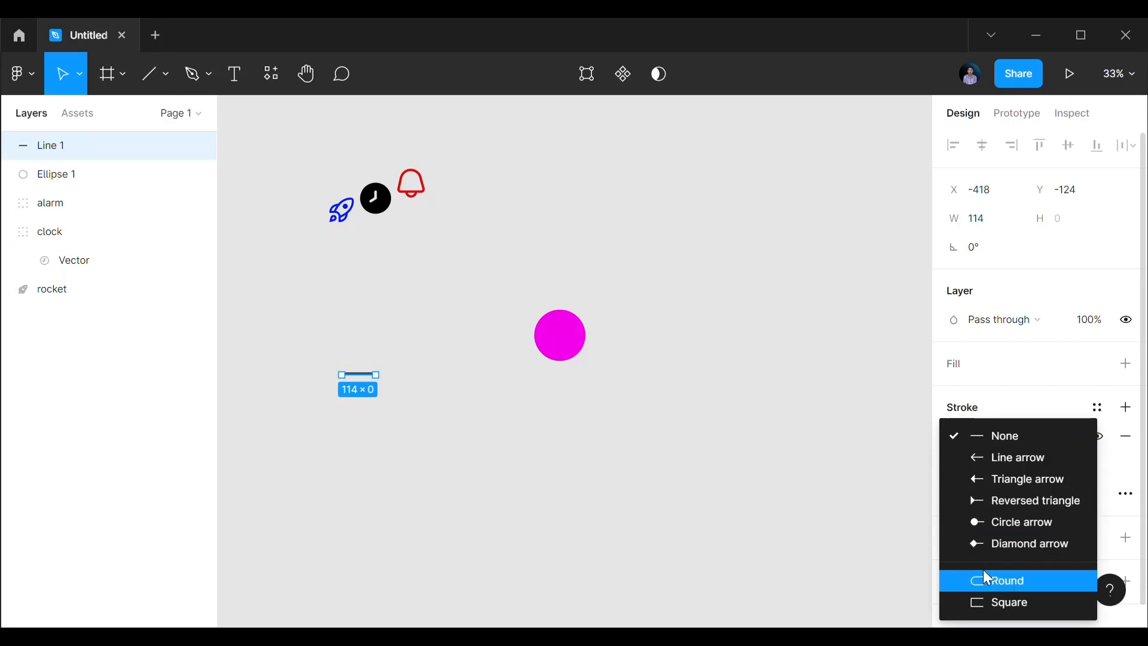
{"action": "left_click", "coordinate": [984, 574]}
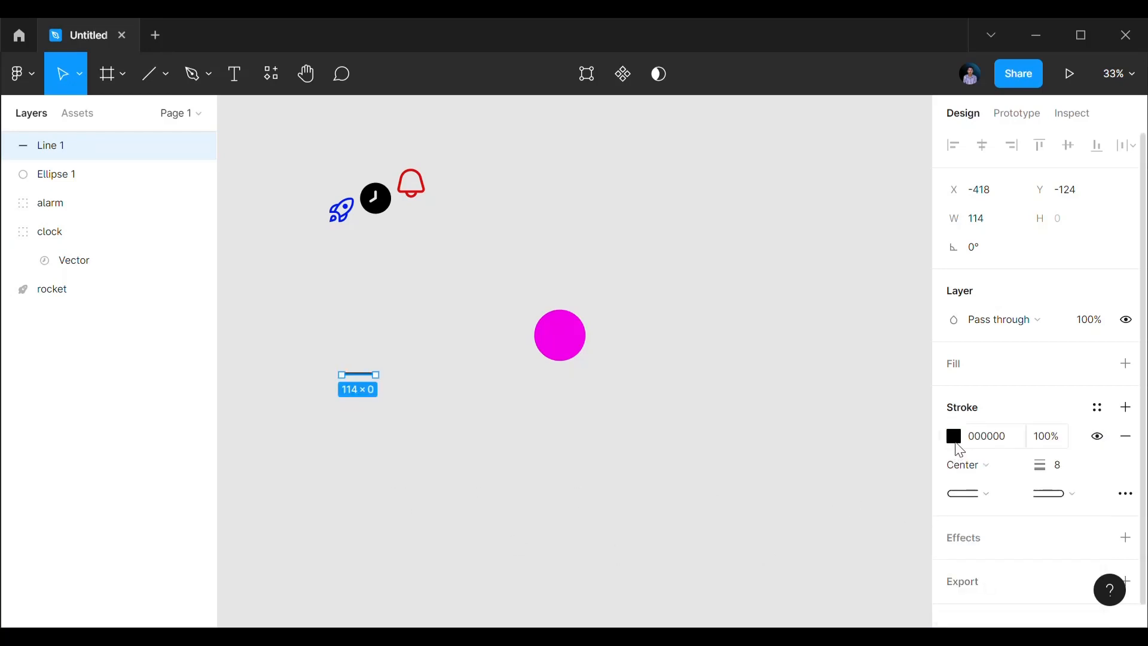
{"action": "left_click", "coordinate": [956, 441]}
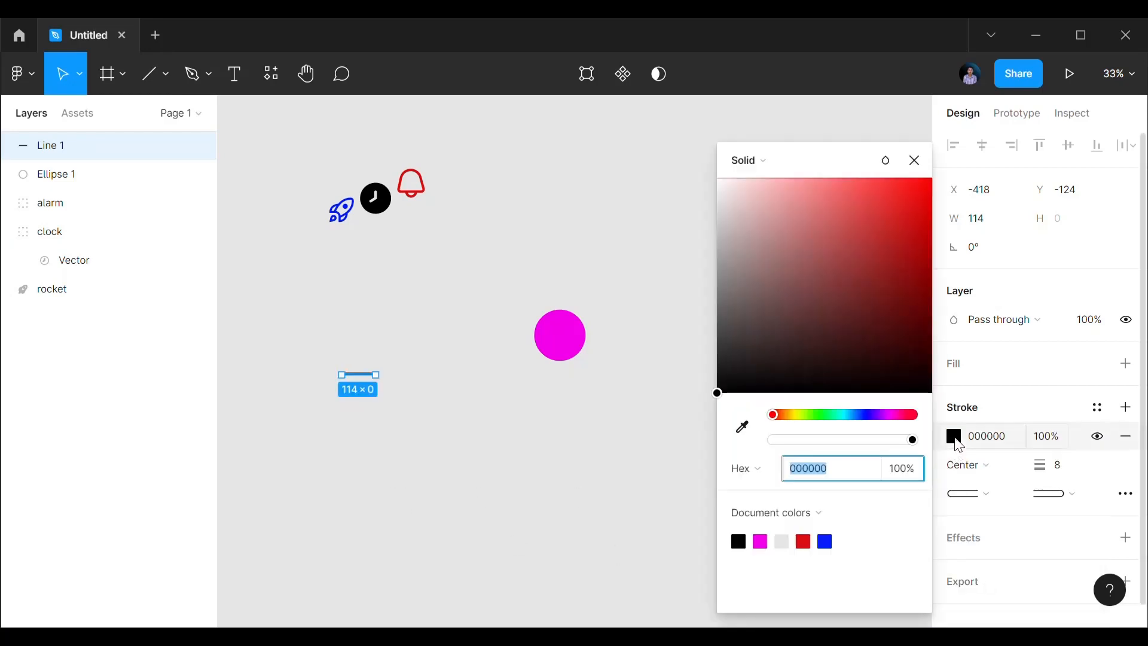
{"action": "left_click", "coordinate": [783, 542]}
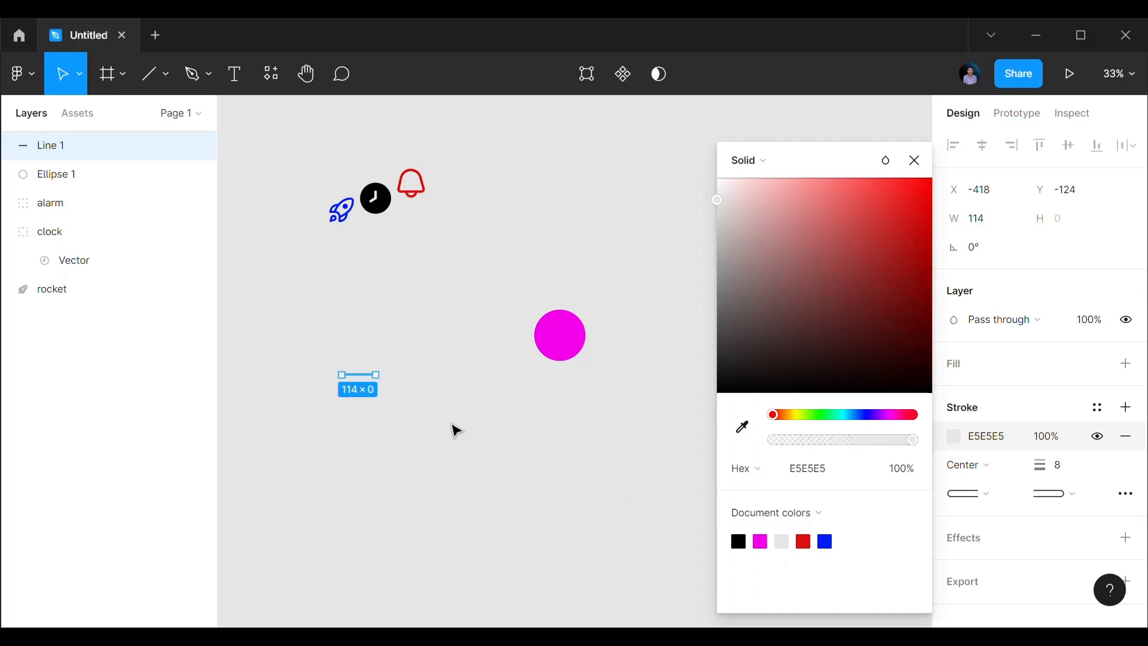
{"action": "left_click_drag", "start_coordinate": [366, 386], "coordinate": [567, 349]}
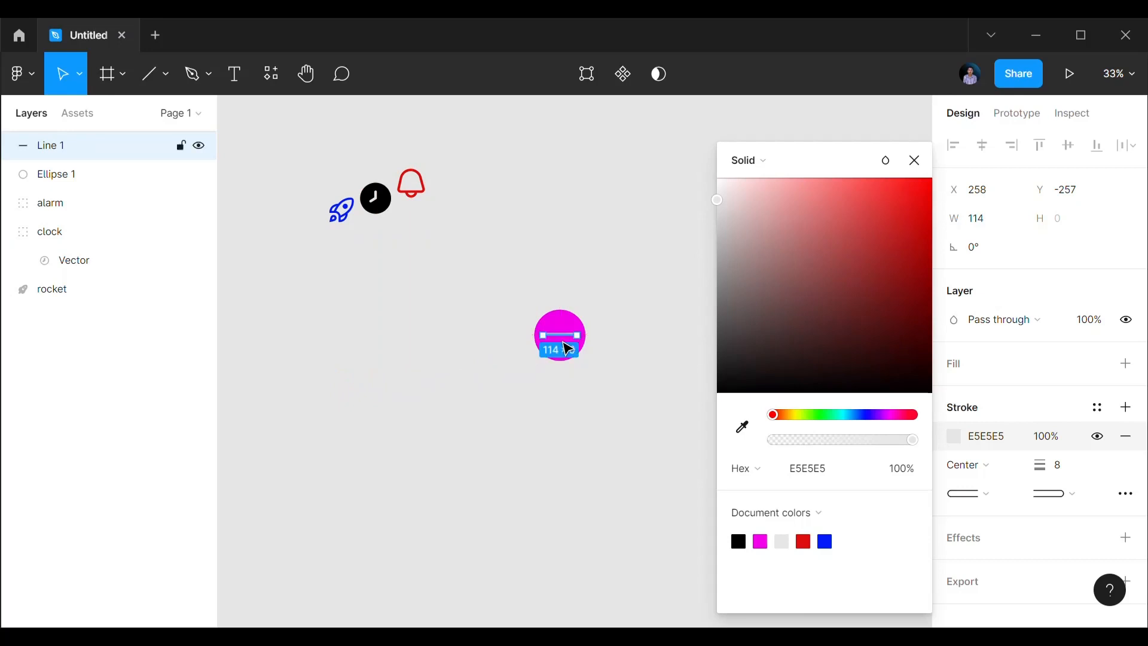
{"action": "key", "text": "ctrl+d"}
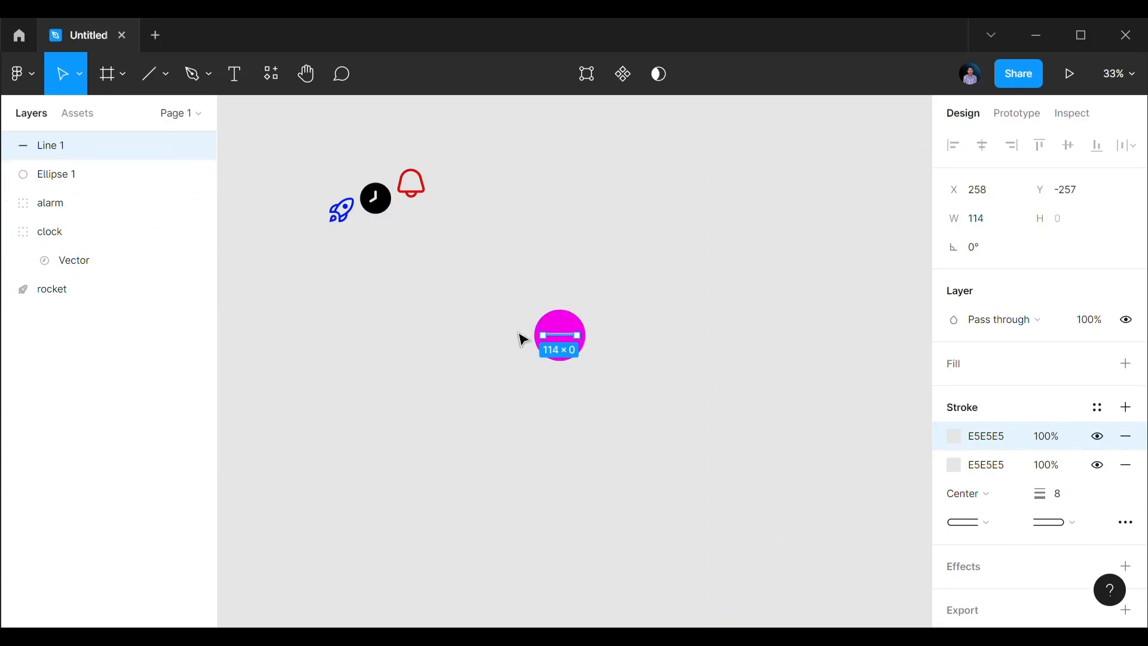
{"action": "key", "text": "ctrl+d"}
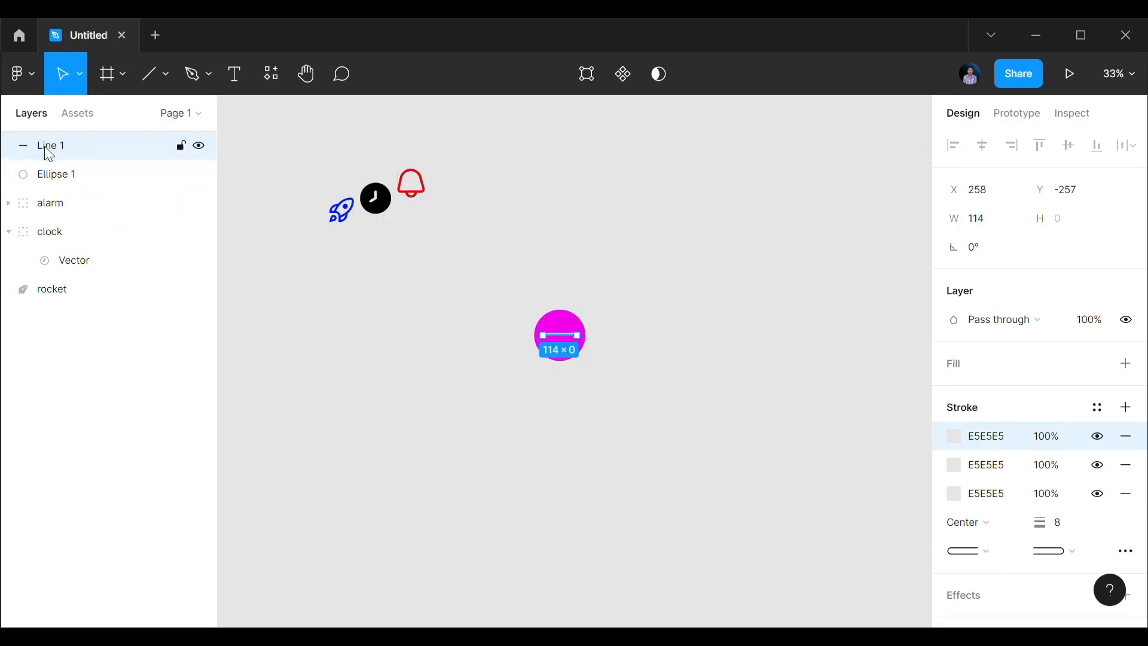
{"action": "key", "text": "ctrl+z"}
{"action": "key", "text": "ctrl+z"}
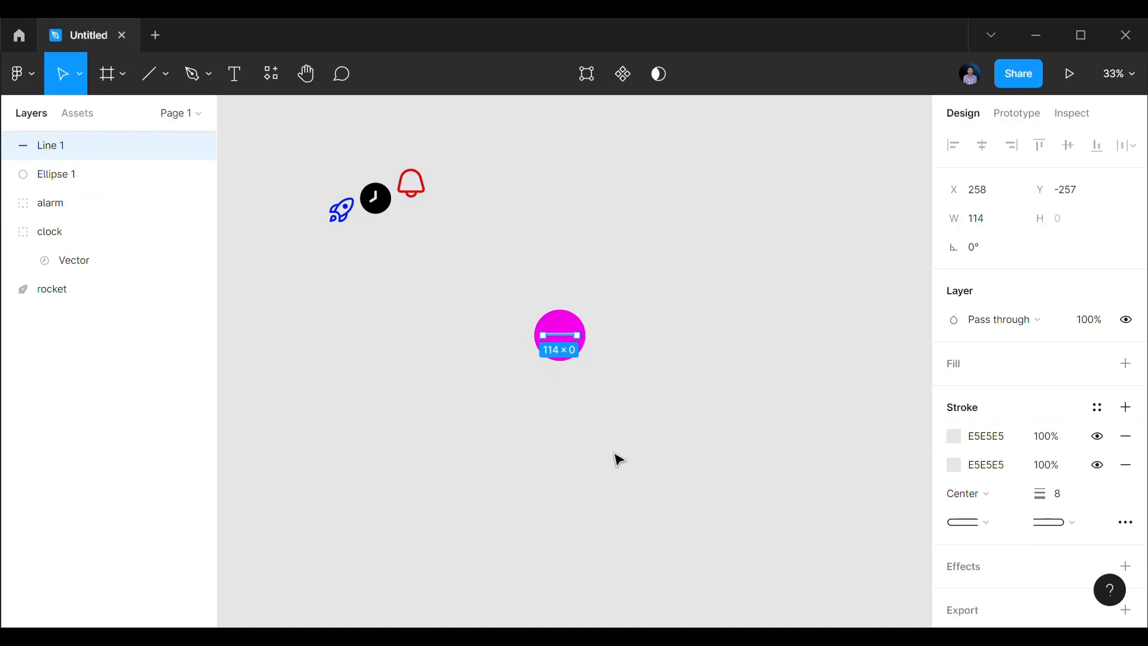
{"action": "key", "text": "ctrl+z"}
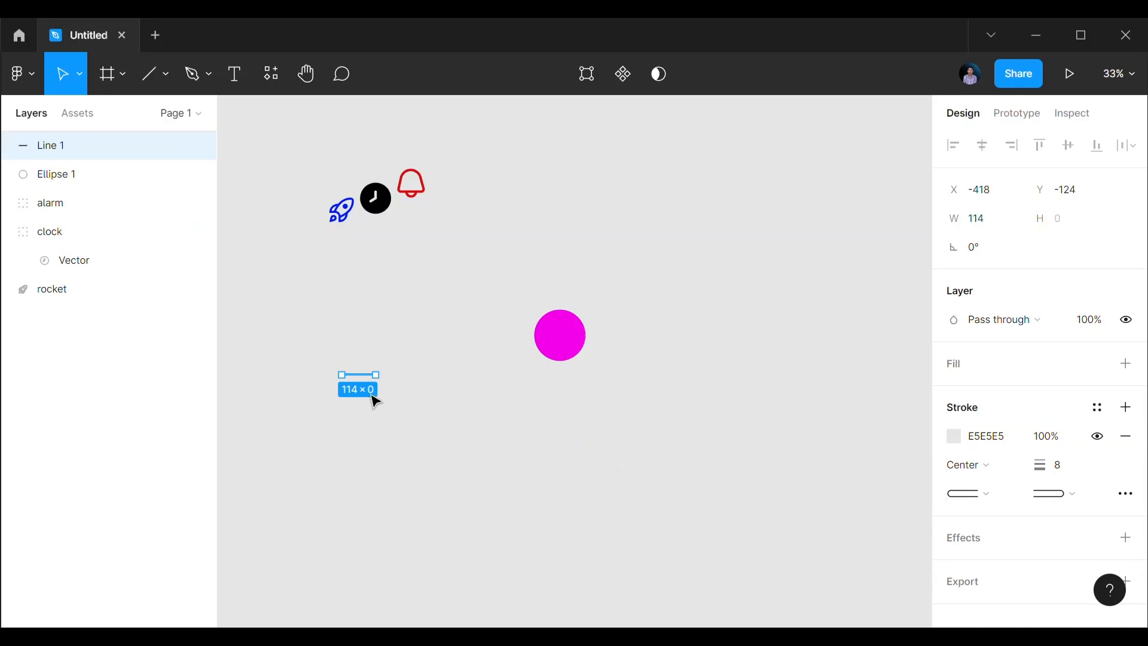
Step: Move the line to the centre of the magenta circle and rotate it to 90°
{"action": "left_click_drag", "start_coordinate": [364, 378], "coordinate": [567, 345]}
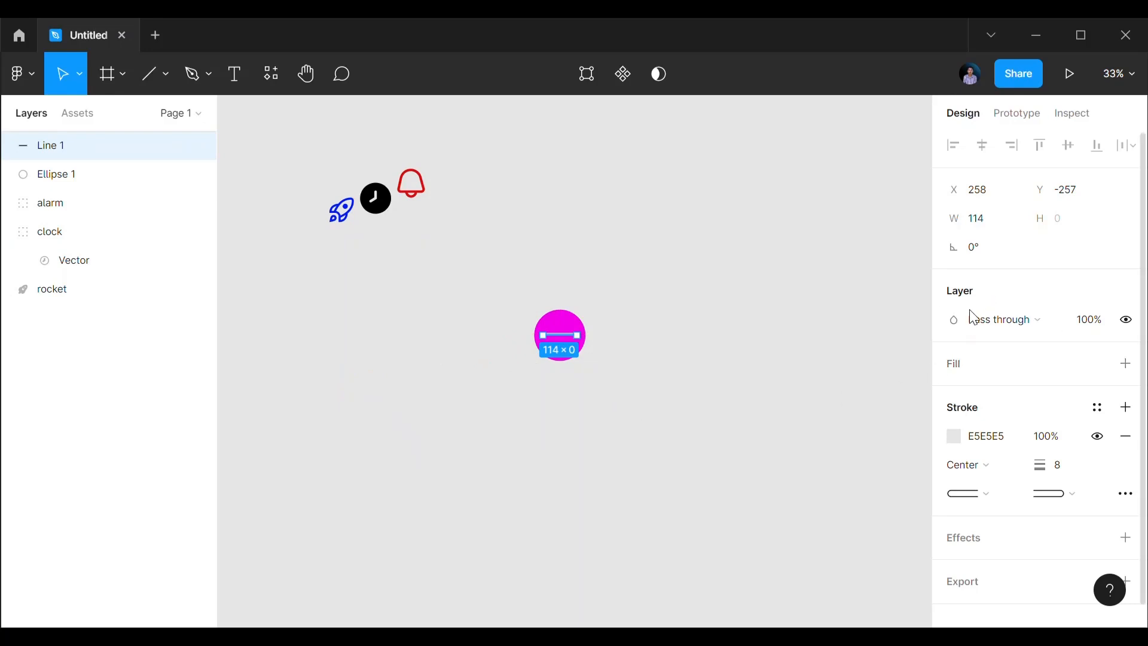
{"action": "left_click", "coordinate": [994, 259]}
{"action": "key", "text": "shift+Up"}
{"action": "key", "text": "shift+Up"}
{"action": "key", "text": "shift+Up"}
{"action": "key", "text": "shift+Up"}
{"action": "key", "text": "shift+Up"}
{"action": "key", "text": "shift+Up"}
{"action": "key", "text": "shift+Up"}
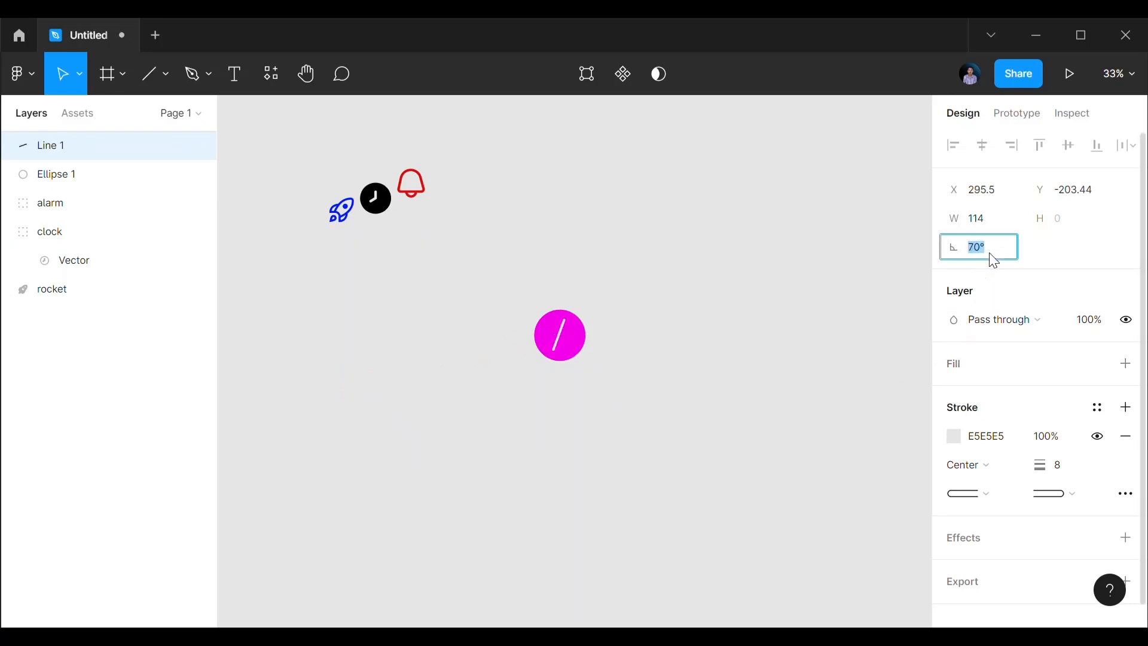
{"action": "key", "text": "shift+Up"}
{"action": "key", "text": "shift+Up"}
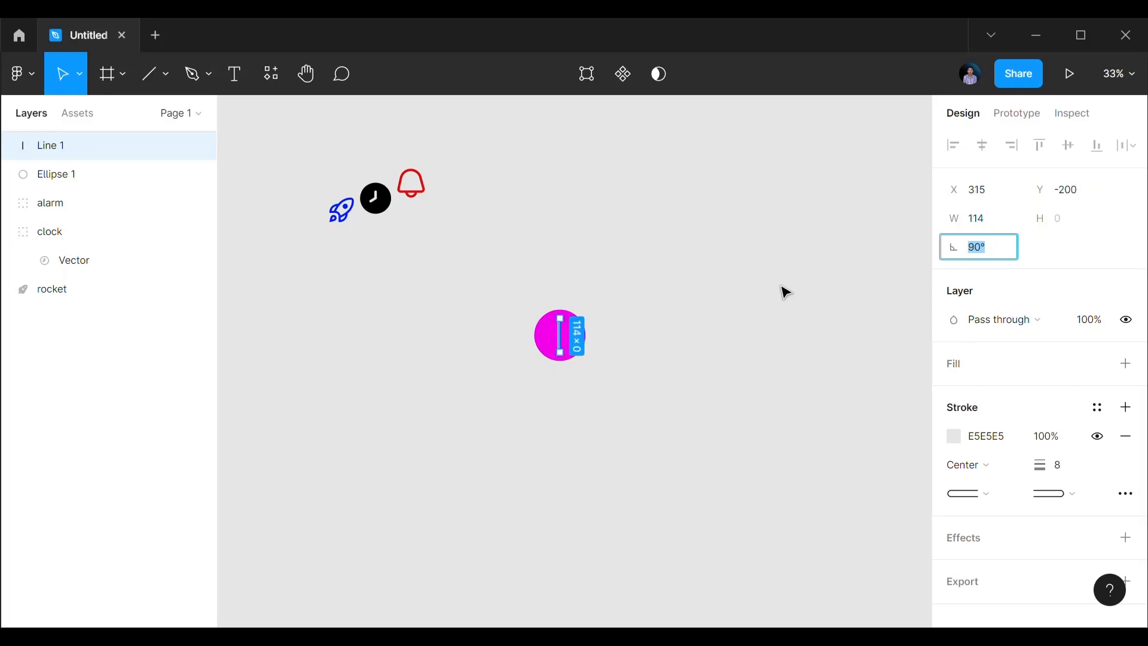
Step: Duplicate the vertical line in place and set the copy's rotation to 45°
{"action": "key", "text": "ctrl+d"}
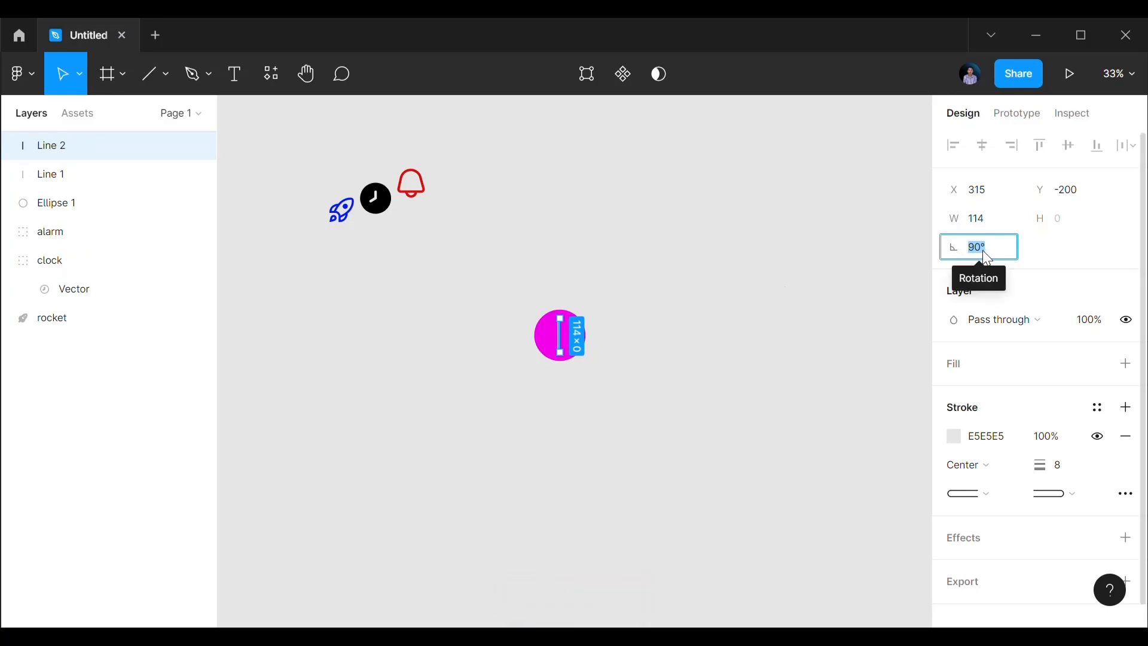
{"action": "type", "text": "45"}
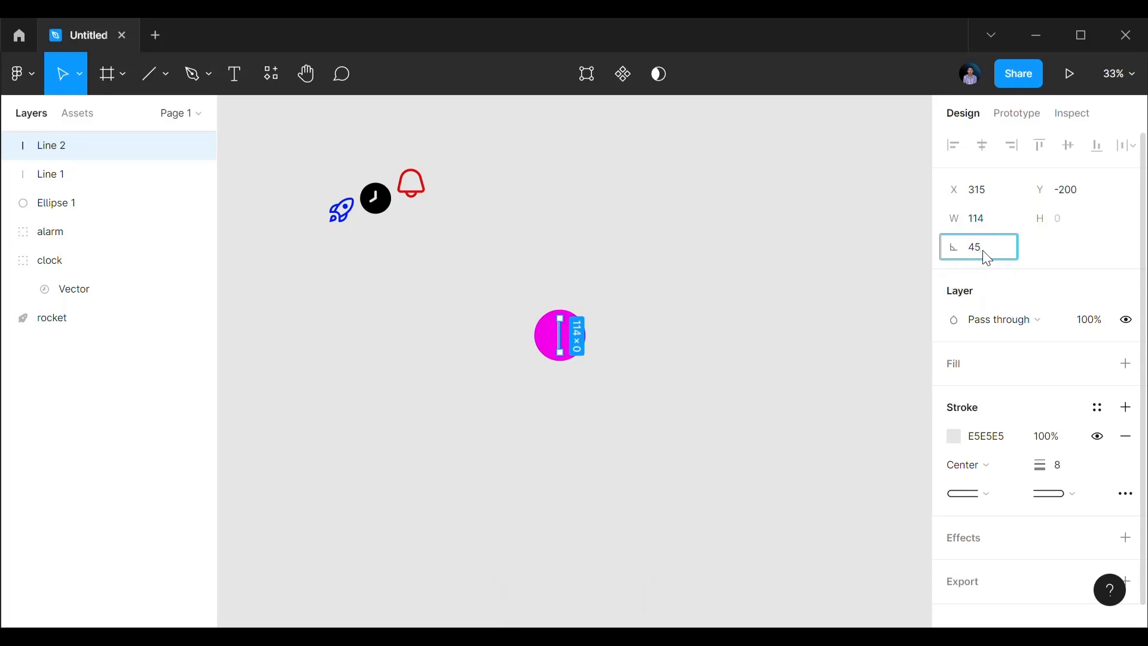
{"action": "key", "text": "Return"}
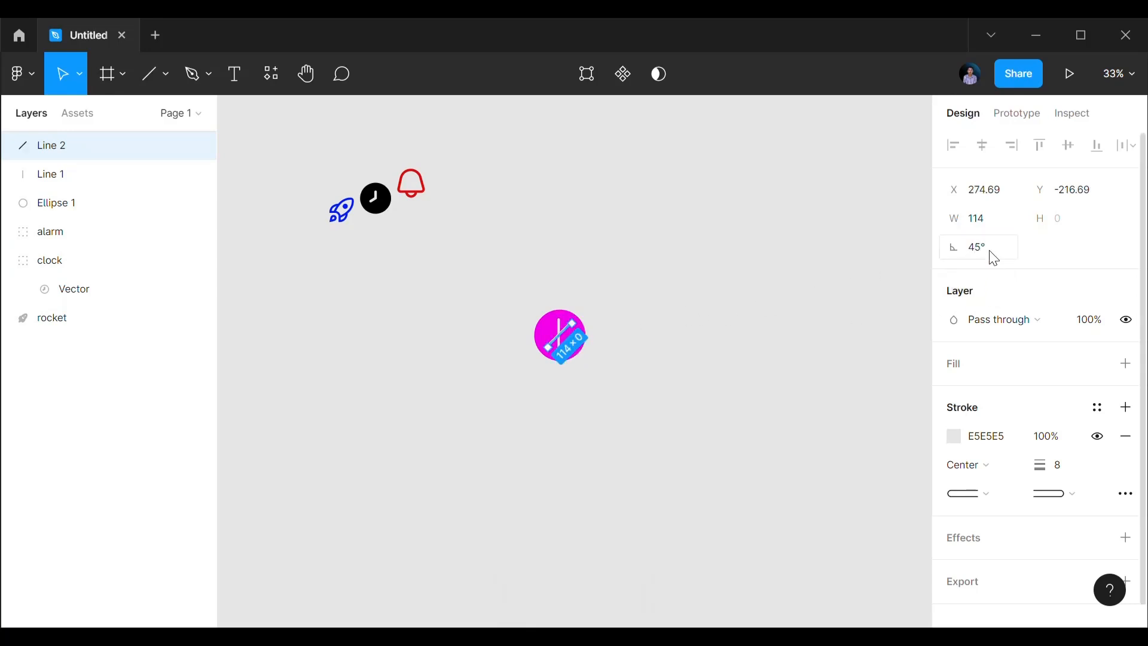
Step: Set the duplicated line's rotation to 0° so that it crosses the vertical line as a plus sign
{"action": "left_click", "coordinate": [982, 257]}
{"action": "key", "text": "shift+Down"}
{"action": "key", "text": "shift+Down"}
{"action": "key", "text": "shift+Down"}
{"action": "key", "text": "shift+Down"}
{"action": "key", "text": "shift+Down"}
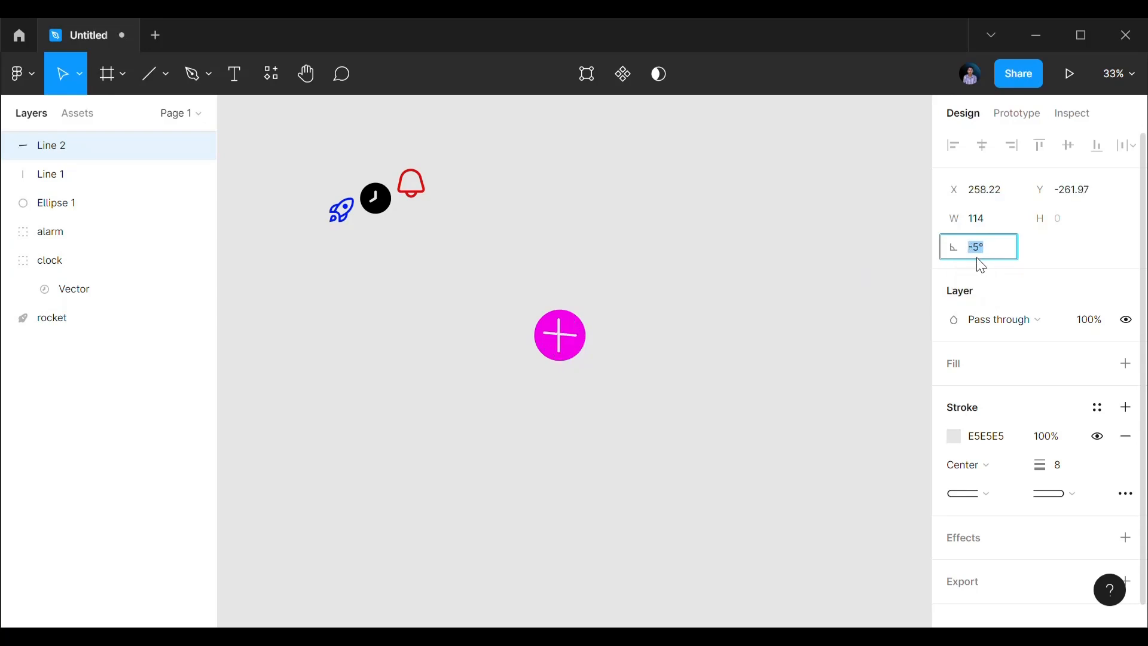
{"action": "key", "text": "Up"}
{"action": "key", "text": "Up"}
{"action": "key", "text": "Up"}
{"action": "key", "text": "Up"}
{"action": "key", "text": "Up"}
{"action": "key", "text": "Up"}
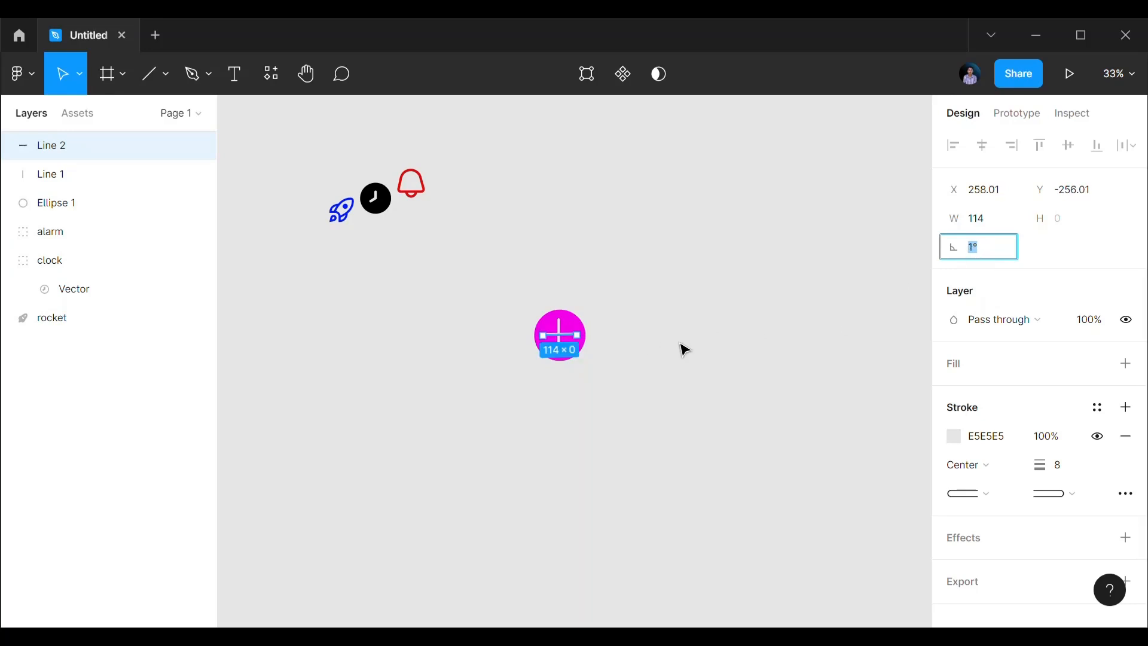
{"action": "key", "text": "Down"}
{"action": "left_click", "coordinate": [713, 400]}
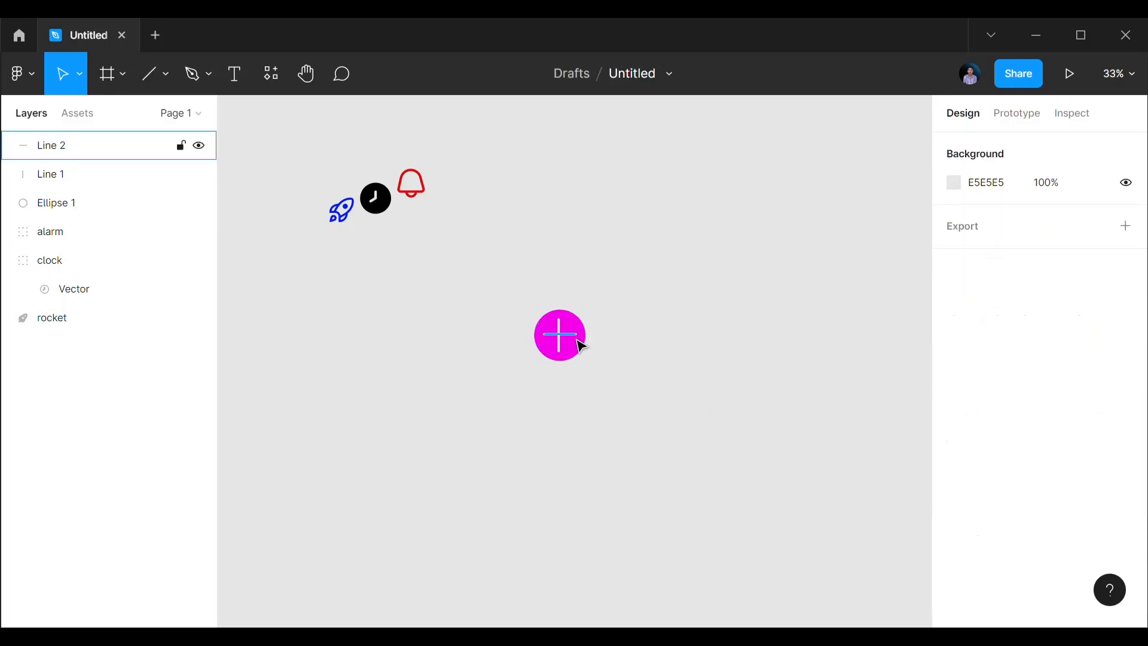
Step: Align the plus sign by nudging the horizontal line left to X 255 and the vertical line up to Y -201
{"action": "left_click", "coordinate": [583, 346]}
{"action": "key", "text": "Left"}
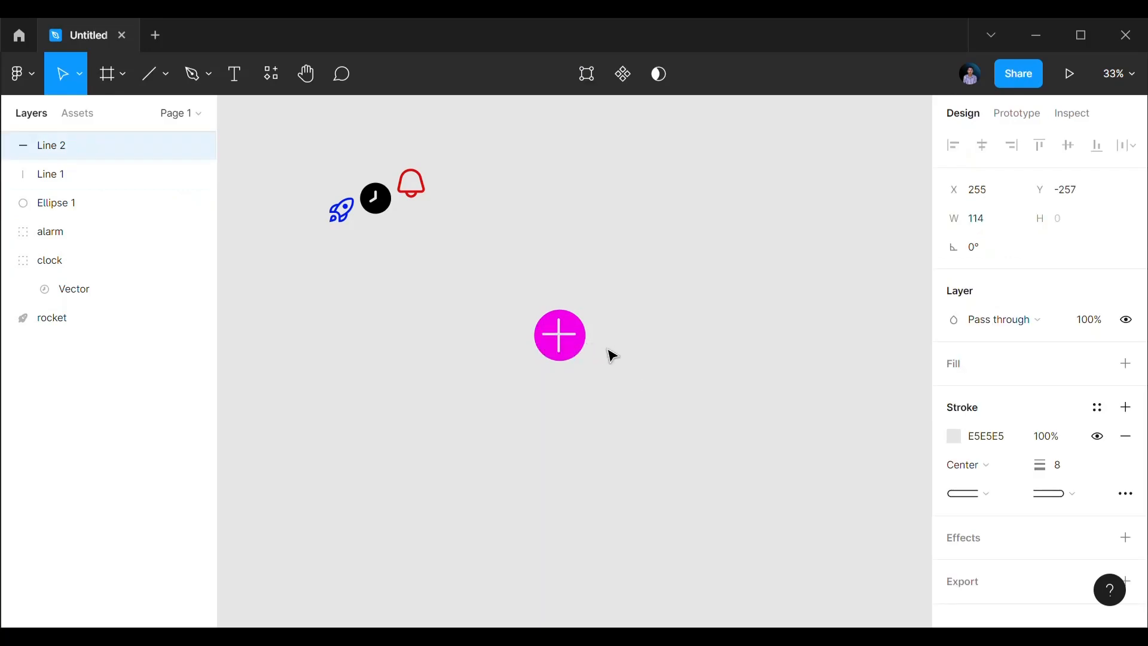
{"action": "left_click", "coordinate": [610, 353]}
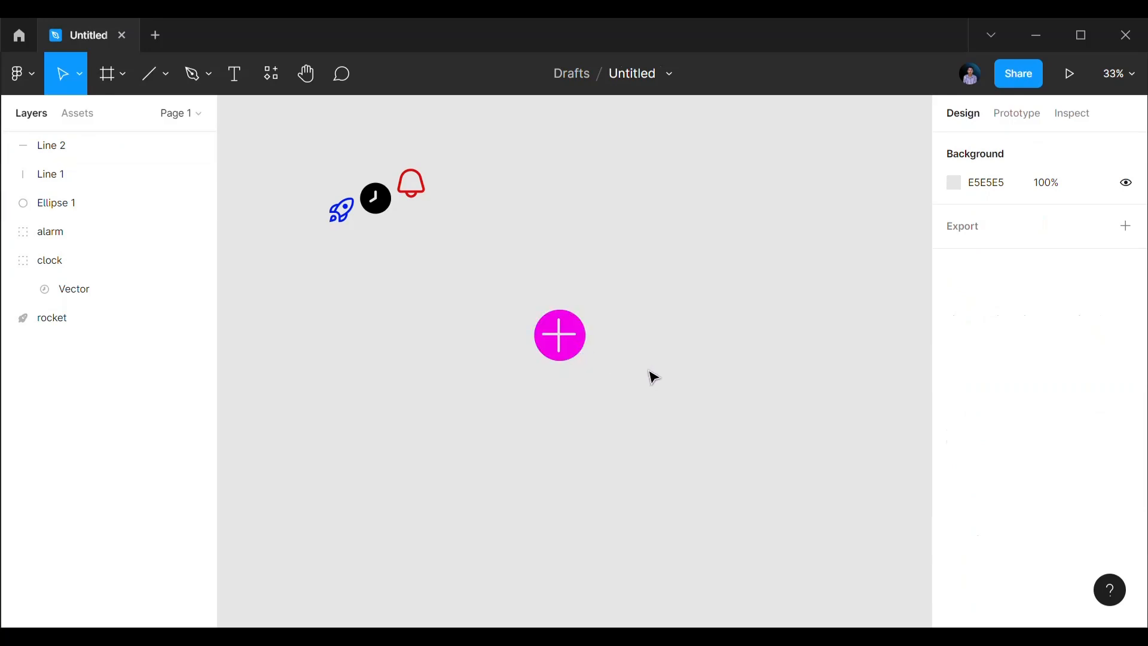
{"action": "left_click", "coordinate": [562, 348]}
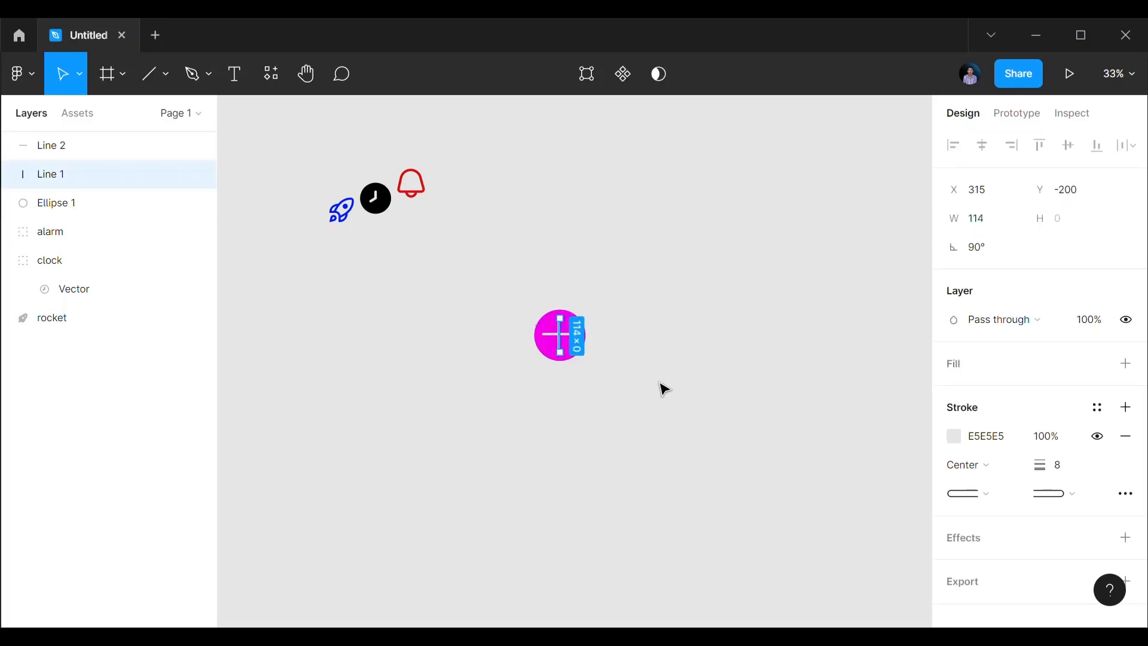
{"action": "key", "text": "Up"}
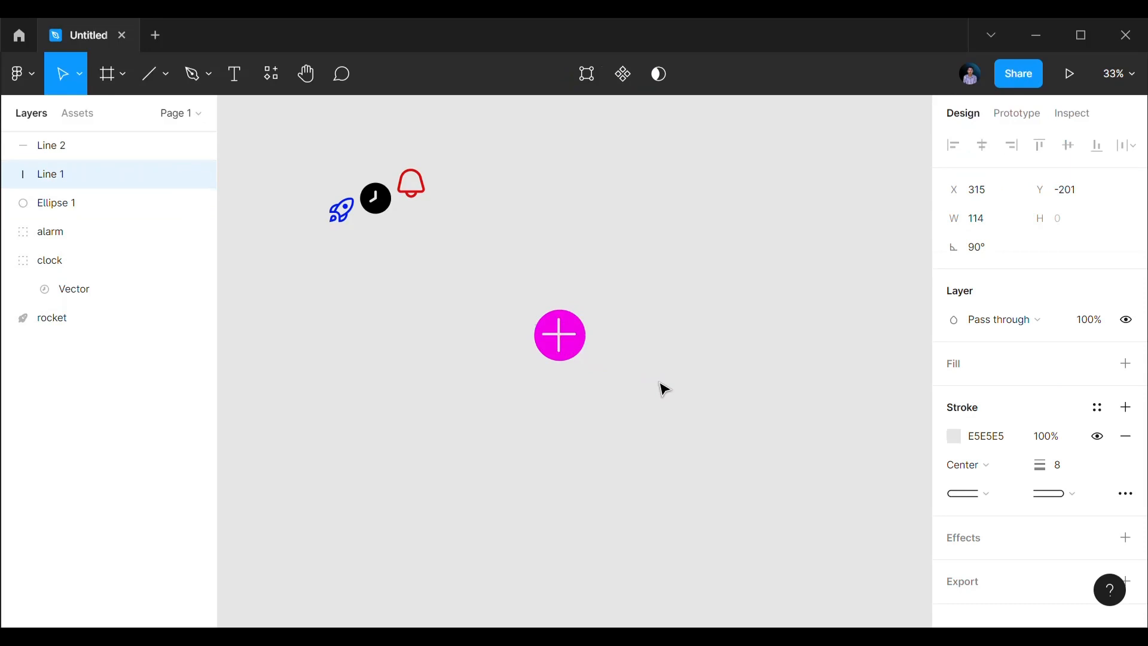
Step: Nudge the vertical line of the plus sign right to X 316 and group it with the horizontal line
{"action": "key", "text": "Right"}
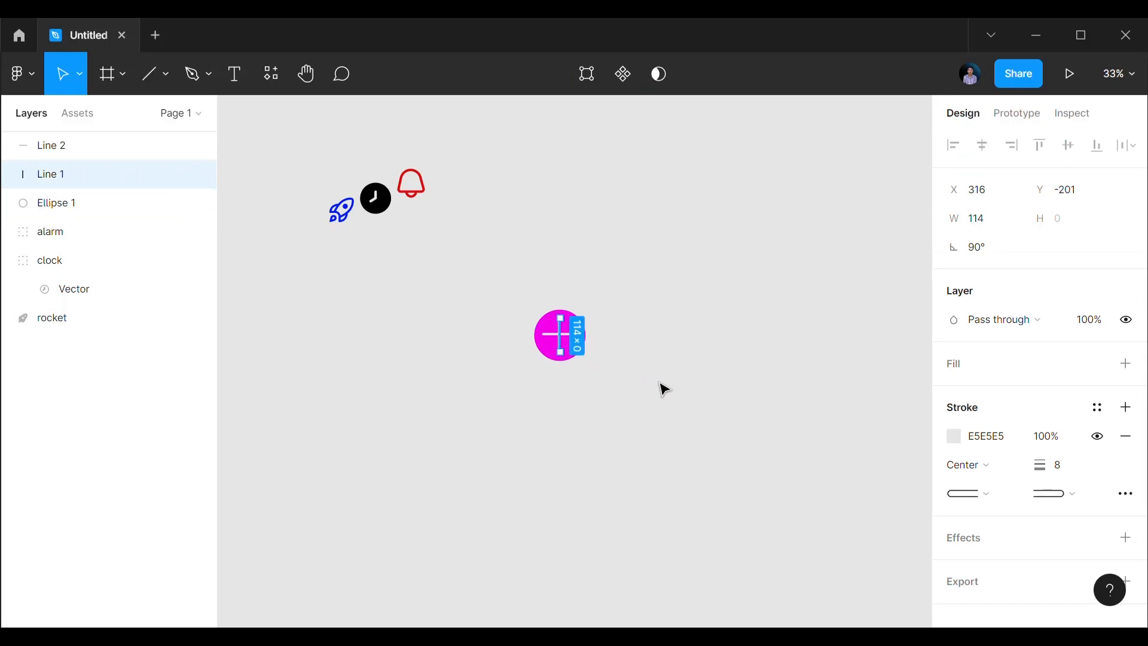
{"action": "left_click", "coordinate": [666, 391]}
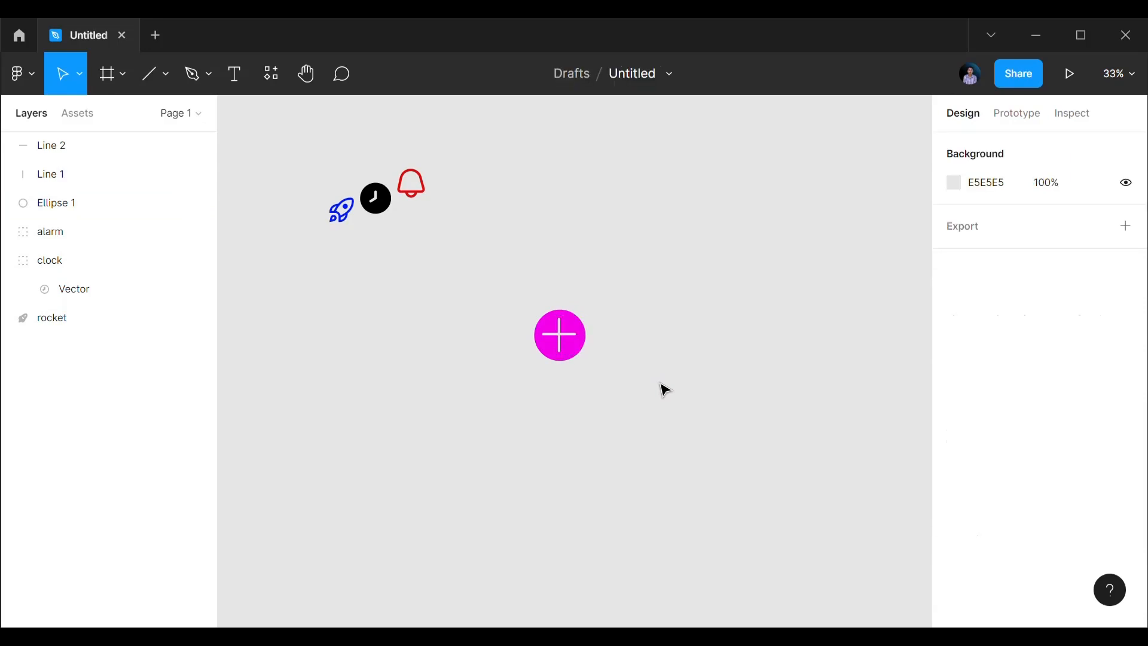
{"action": "left_click", "coordinate": [583, 348]}
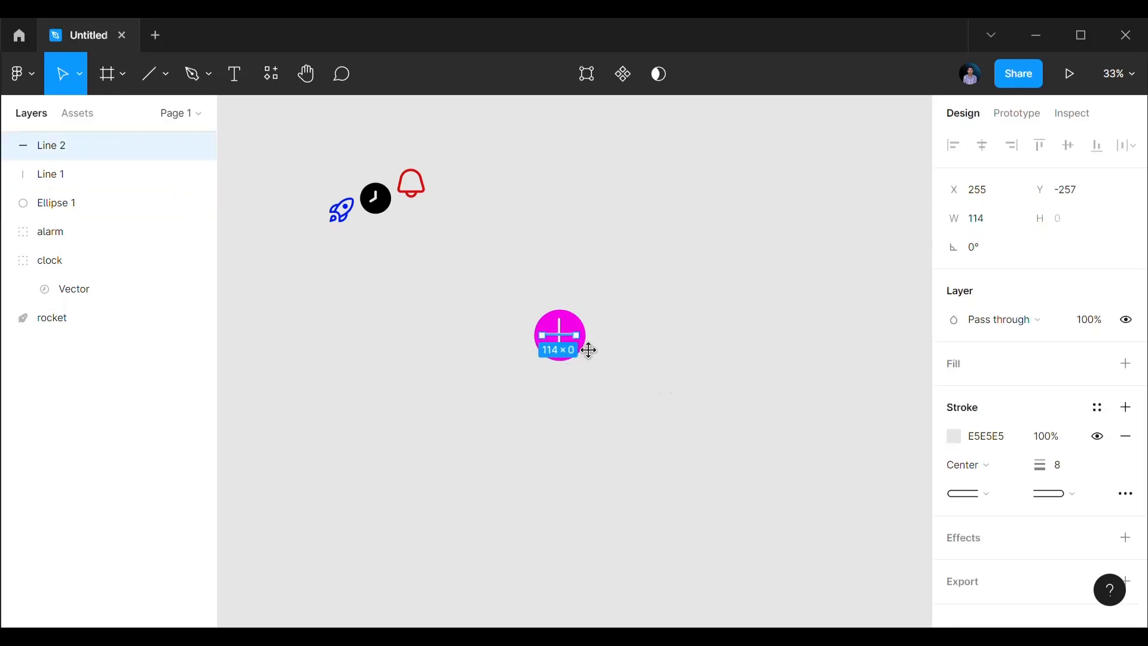
{"action": "left_click", "coordinate": [561, 338], "text": "shift"}
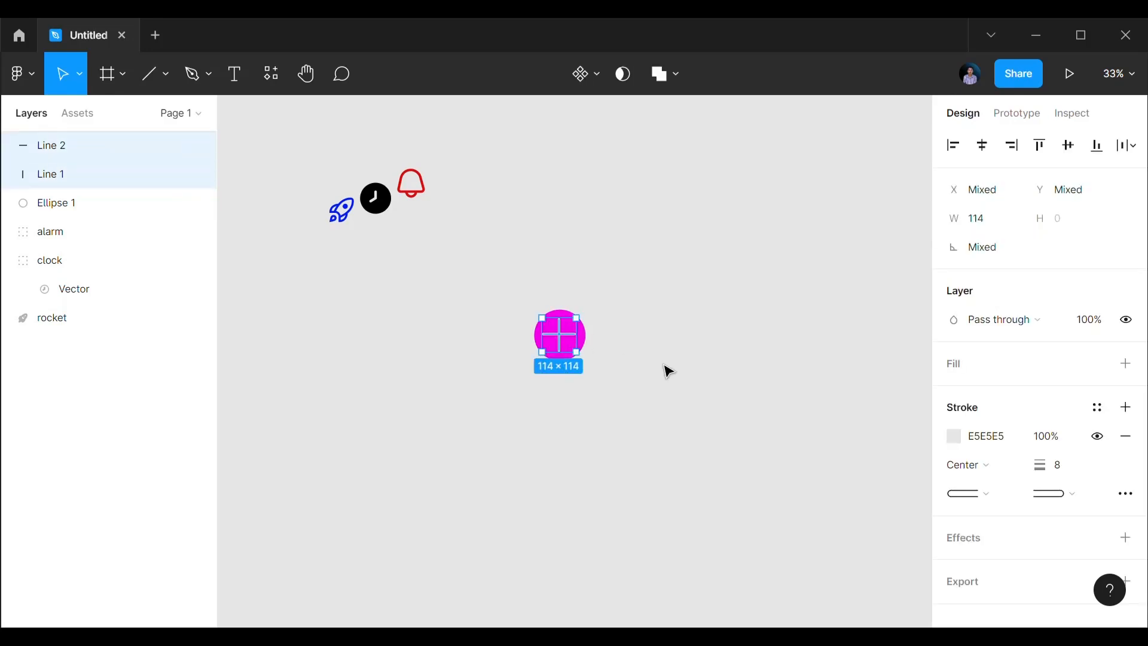
{"action": "key", "text": "ctrl+g"}
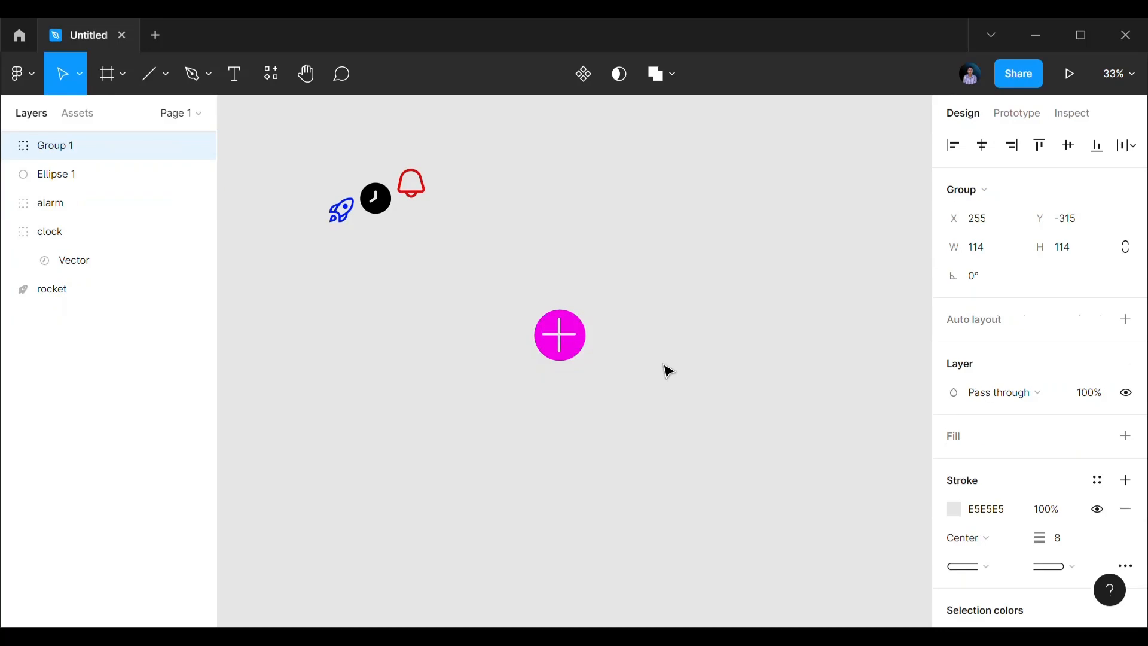
Step: Rename the group containing the two crossed lines as plus
{"action": "double_click", "coordinate": [62, 146]}
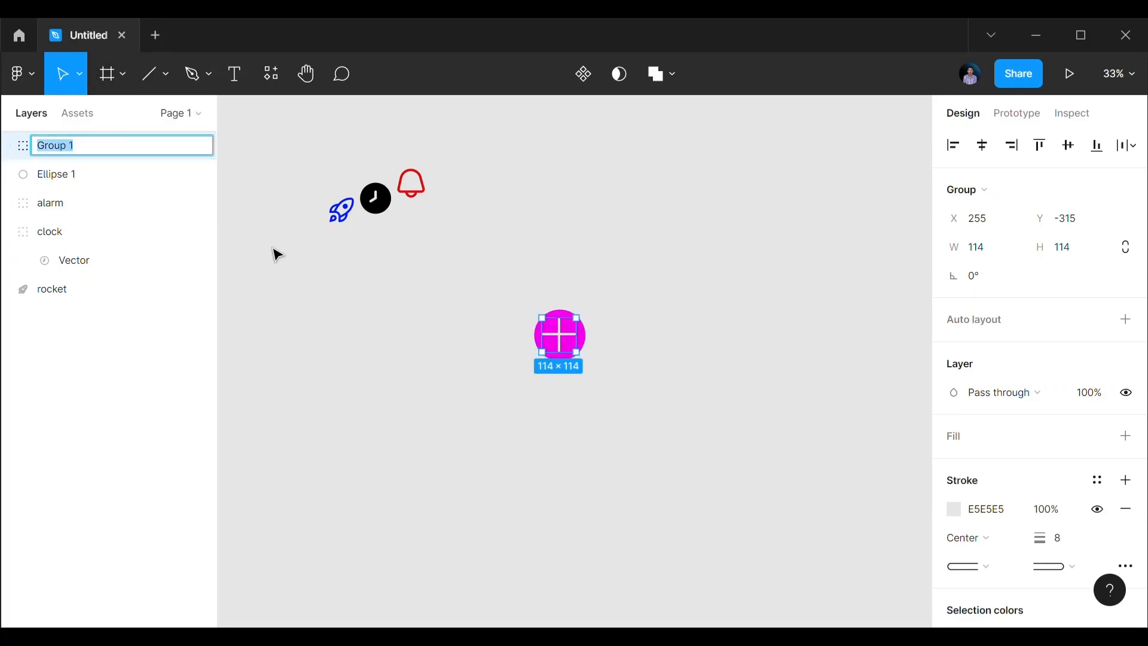
{"action": "type", "text": "plus"}
{"action": "key", "text": "Return"}
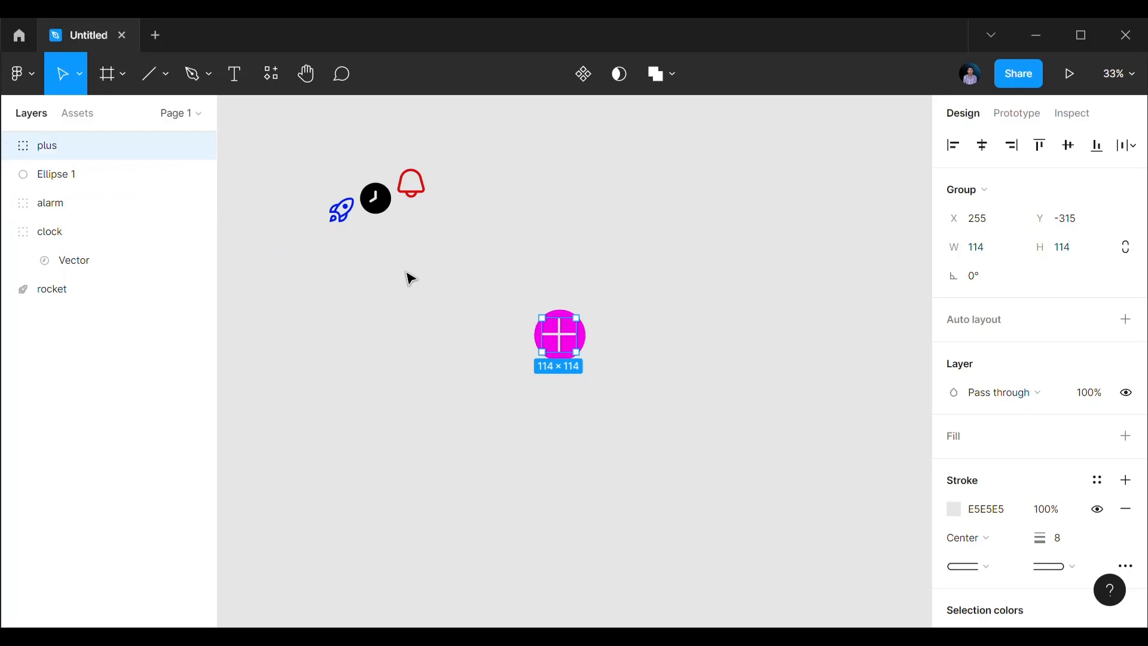
{"action": "left_click", "coordinate": [689, 293]}
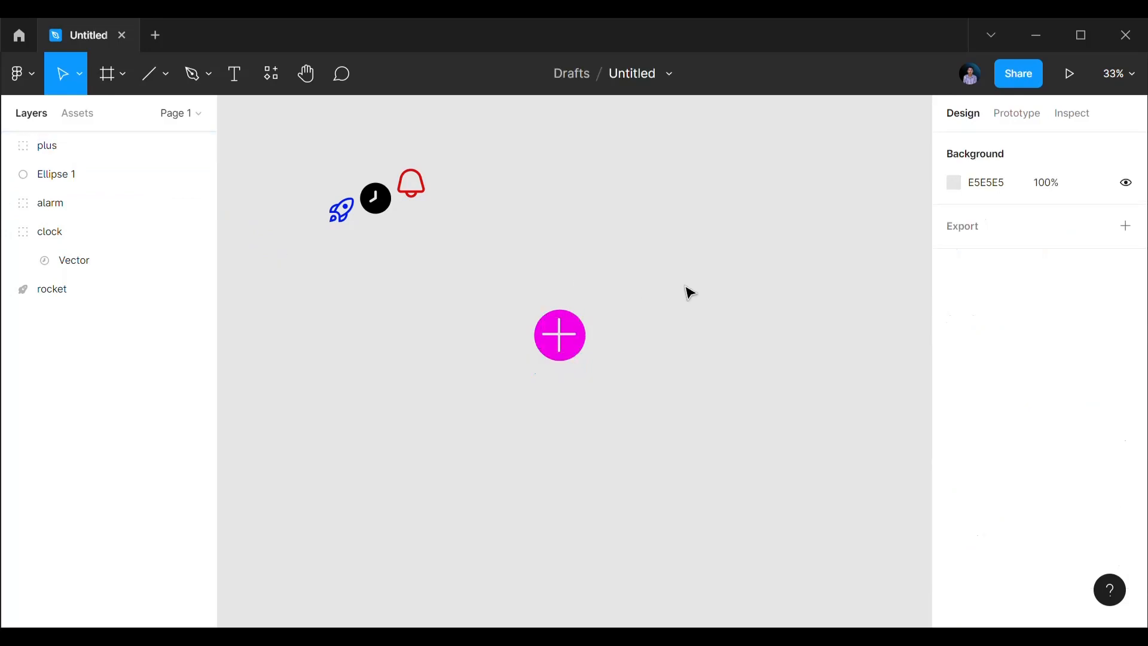
Step: Group the plus sign with the magenta circle and name the new group PL
{"action": "left_click", "coordinate": [574, 346]}
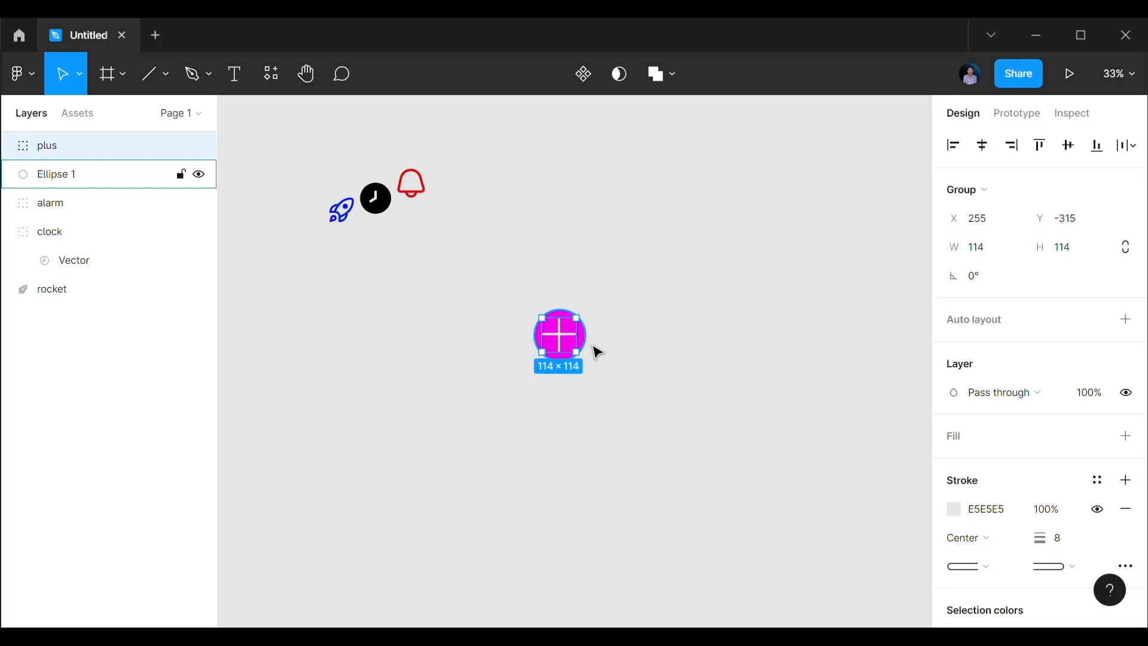
{"action": "left_click", "coordinate": [598, 353], "text": "shift"}
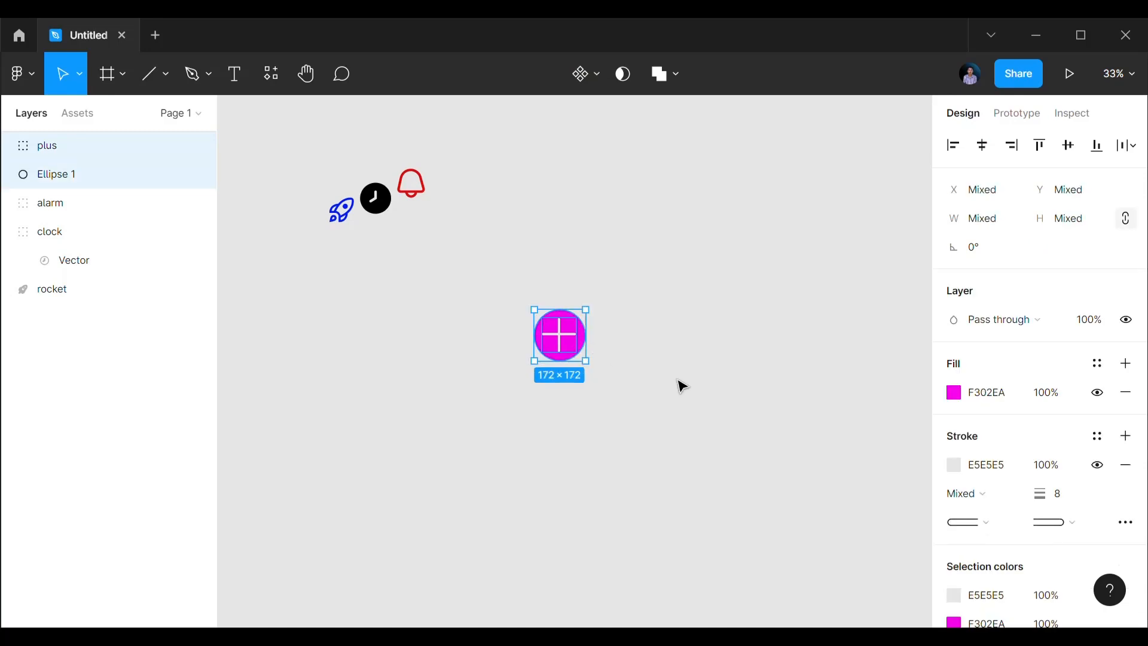
{"action": "key", "text": "ctrl+g"}
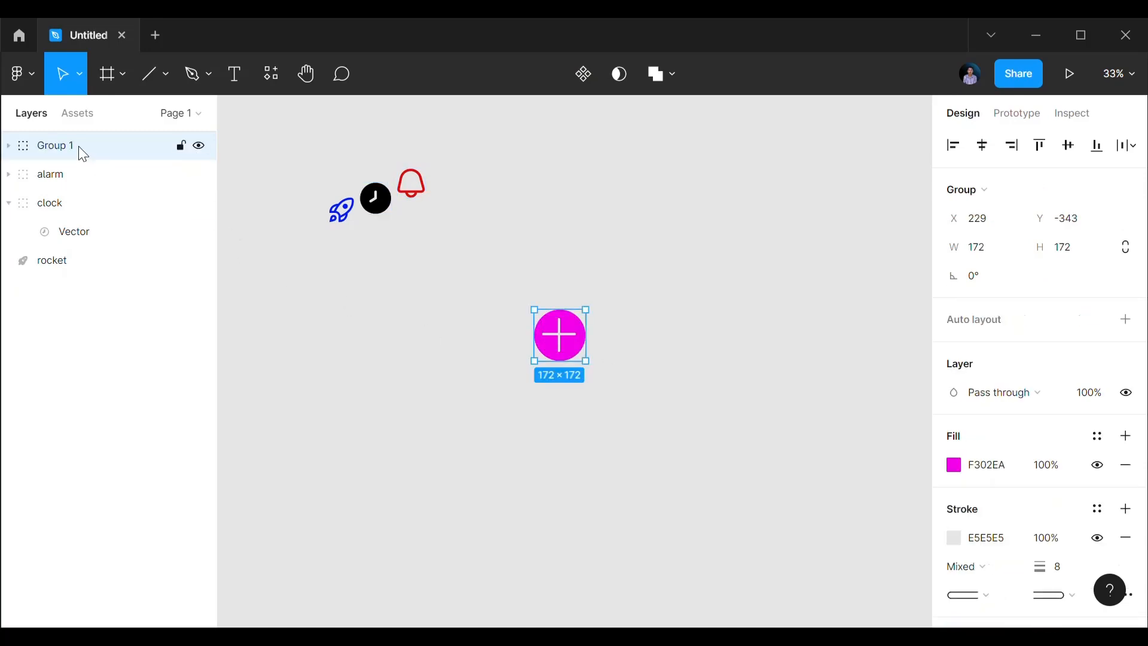
{"action": "double_click", "coordinate": [78, 147]}
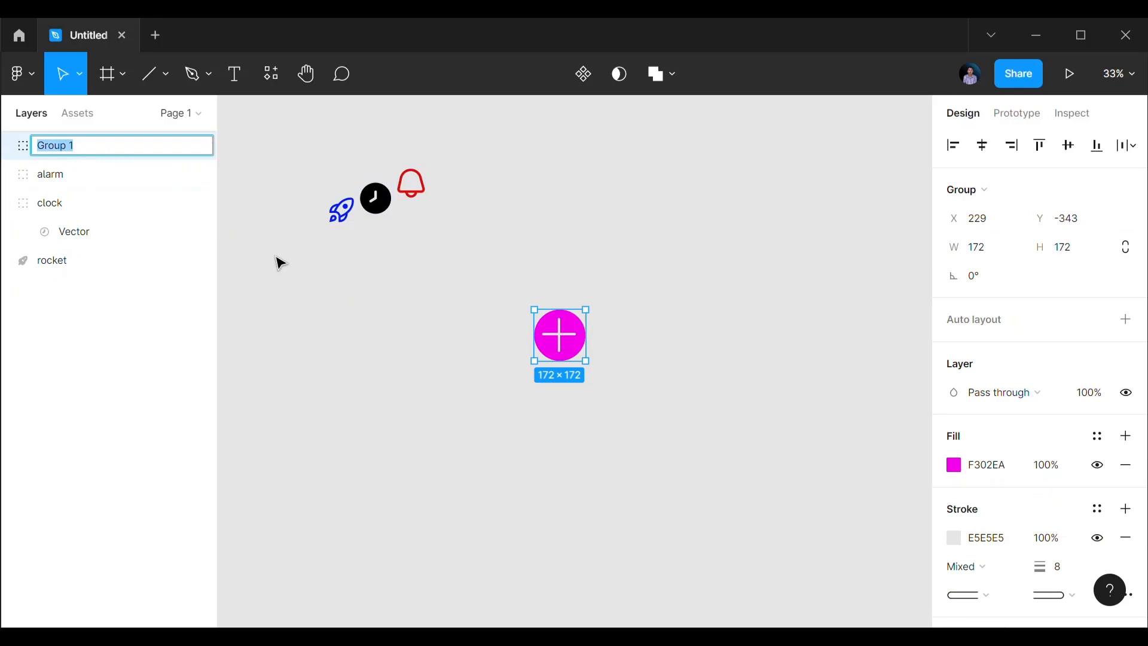
{"action": "type", "text": "PL"}
{"action": "key", "text": "Return"}
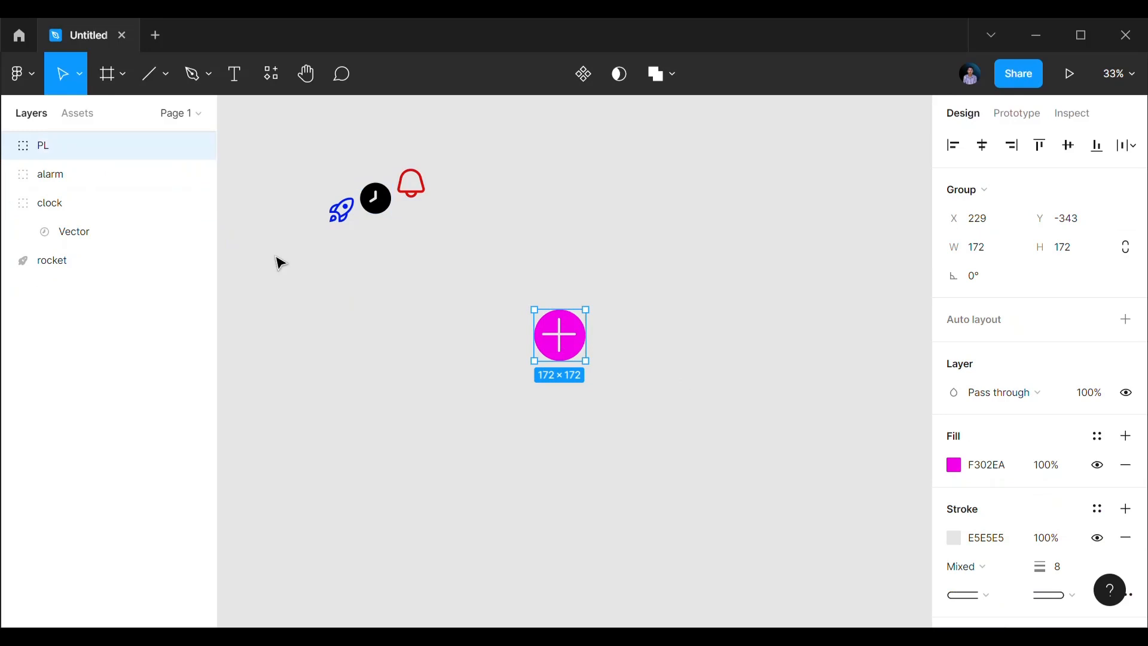
{"action": "left_click", "coordinate": [572, 236]}
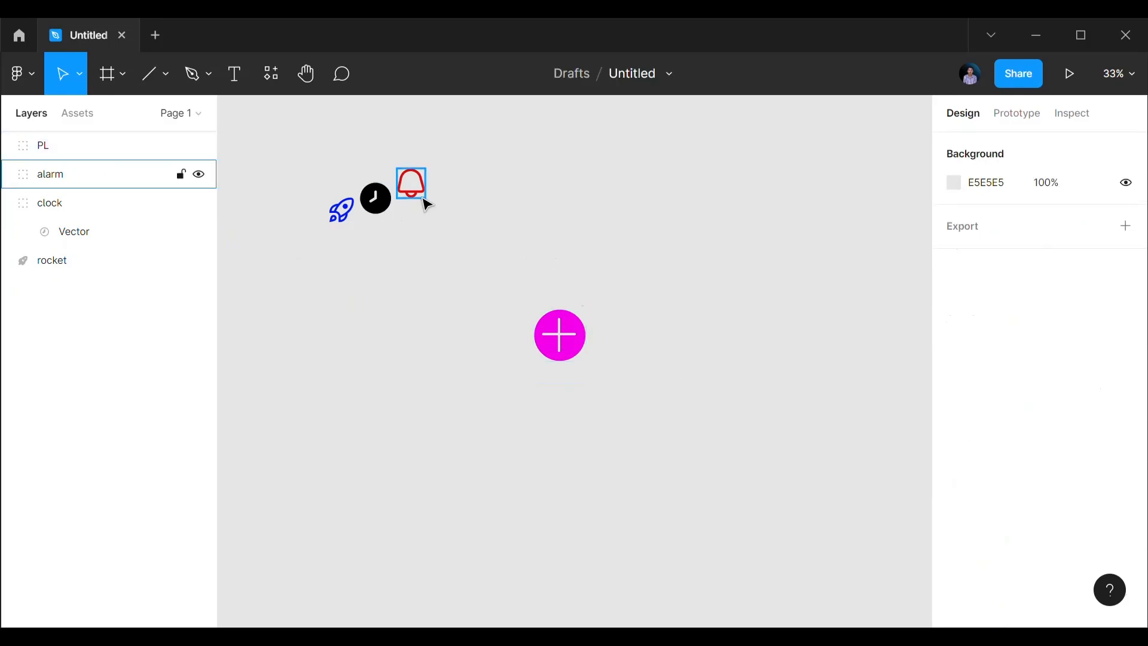
Step: Move the alarm icon above the magenta button, the clock to its upper left and the rocket to its left
{"action": "left_click_drag", "start_coordinate": [428, 205], "coordinate": [575, 292]}
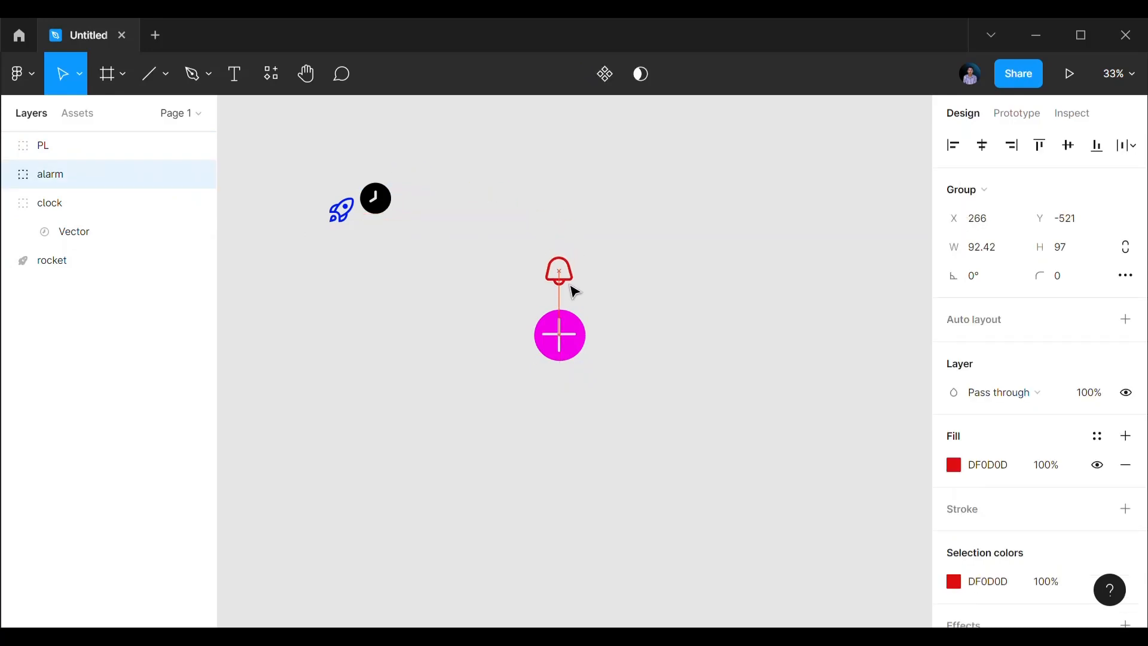
{"action": "left_click_drag", "start_coordinate": [376, 200], "coordinate": [521, 298]}
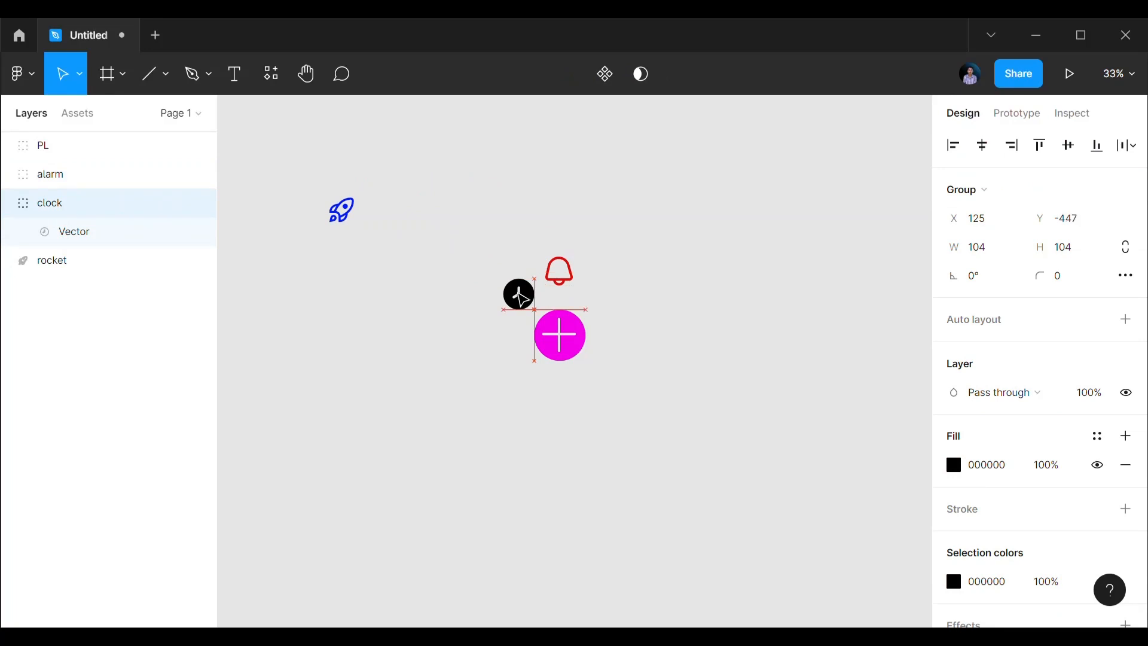
{"action": "left_click_drag", "start_coordinate": [351, 214], "coordinate": [502, 341]}
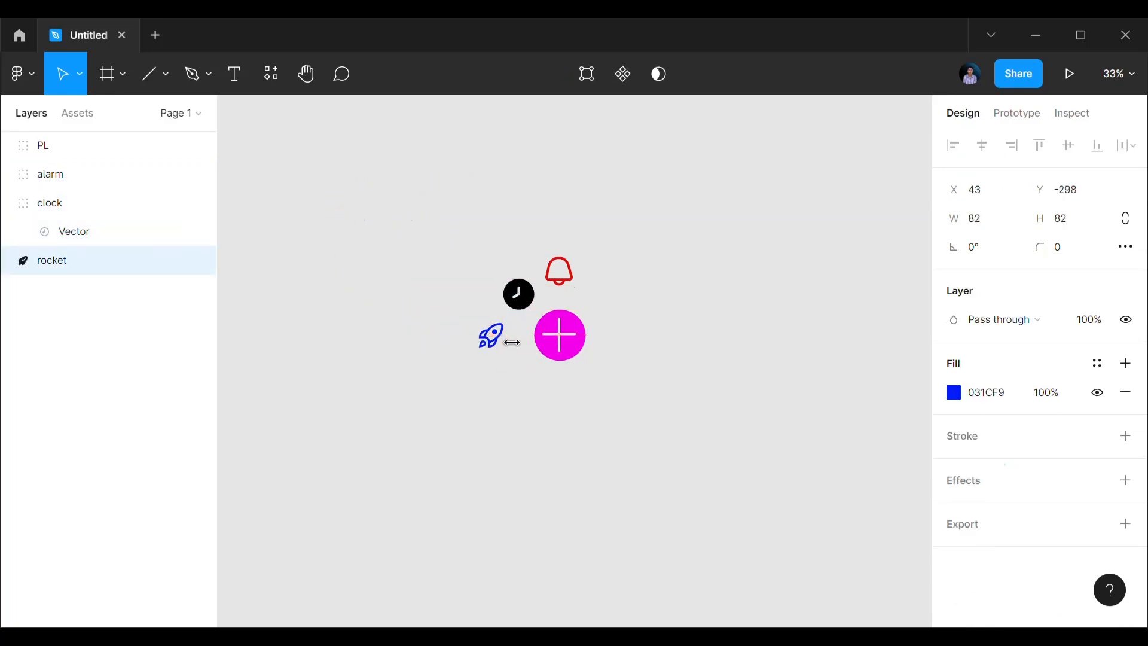
Step: Enlarge the rocket icon to 104 × 104, the same size as the clock icon
{"action": "left_click", "coordinate": [526, 306]}
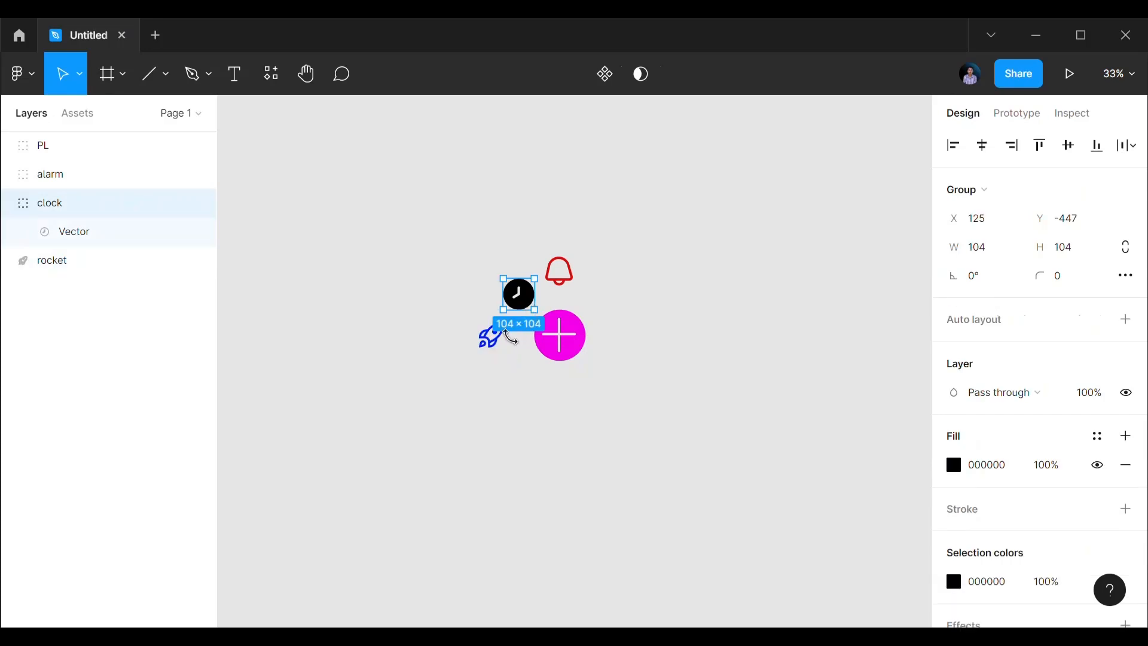
{"action": "left_click", "coordinate": [495, 348]}
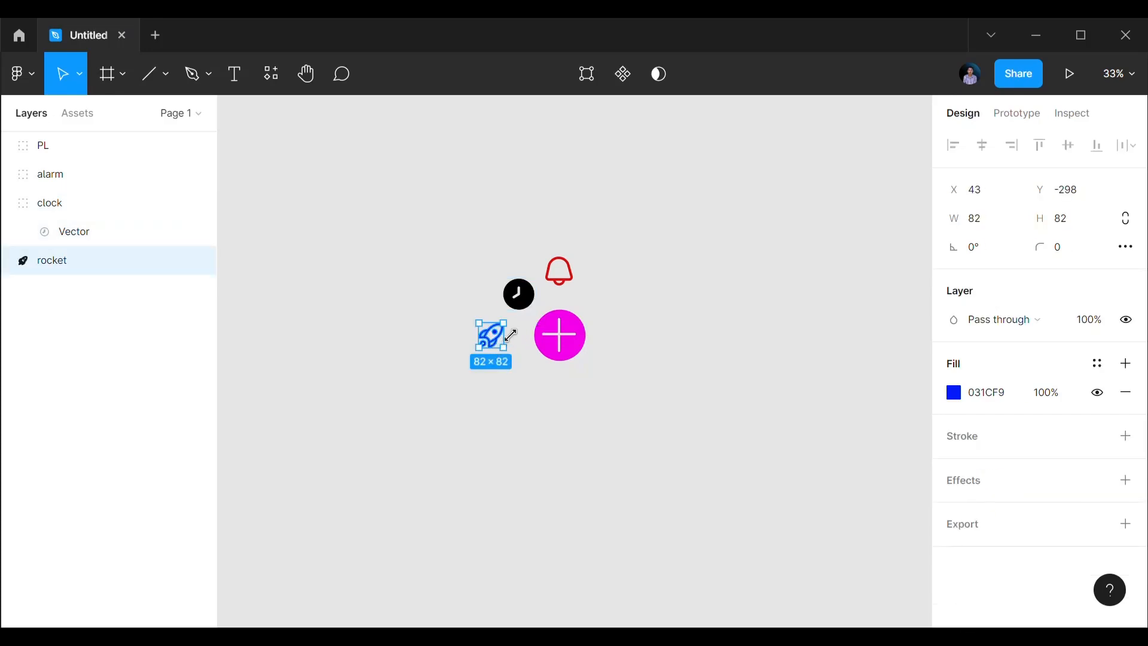
{"action": "left_click_drag", "start_coordinate": [491, 335], "coordinate": [484, 333]}
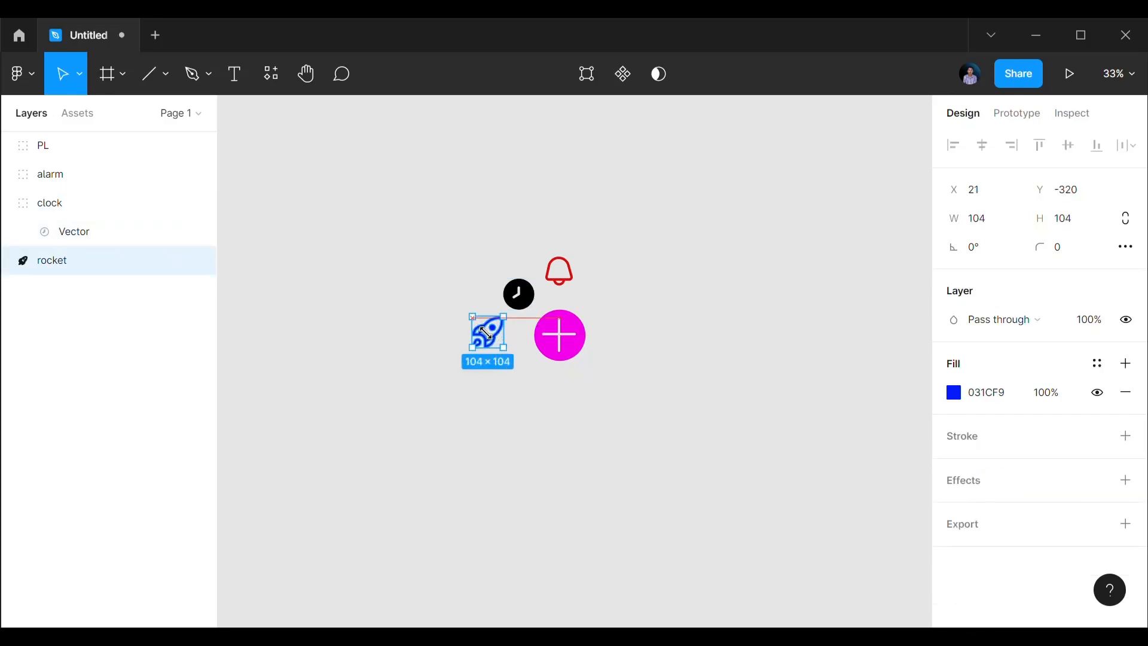
{"action": "left_click", "coordinate": [533, 389]}
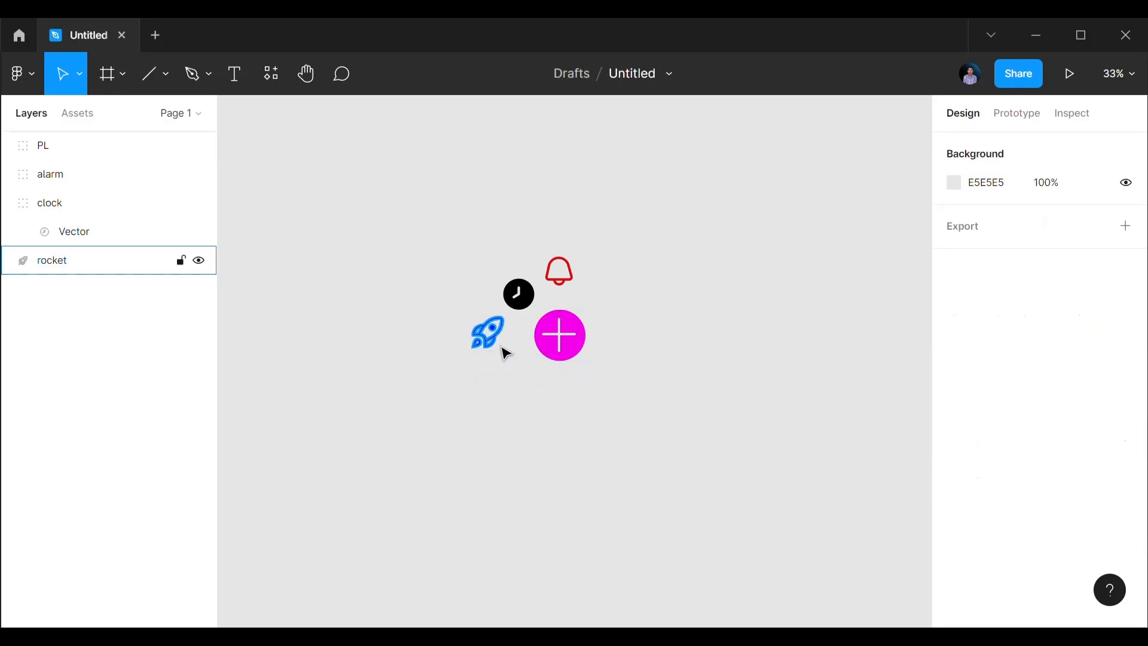
Step: Fine-tune the positions of the rocket, clock and alarm icons so they form an arc around the magenta button
{"action": "left_click", "coordinate": [506, 351]}
{"action": "left_click_drag", "start_coordinate": [502, 347], "coordinate": [509, 351]}
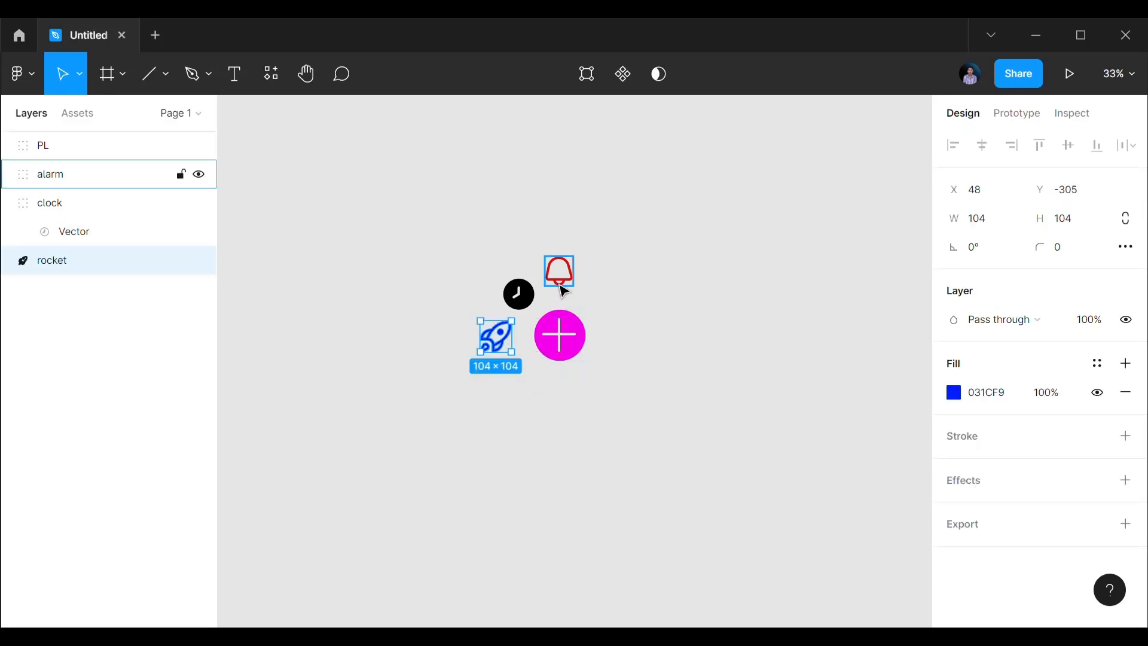
{"action": "left_click_drag", "start_coordinate": [563, 286], "coordinate": [538, 303]}
{"action": "left_click_drag", "start_coordinate": [500, 340], "coordinate": [502, 336]}
{"action": "left_click", "coordinate": [571, 281]}
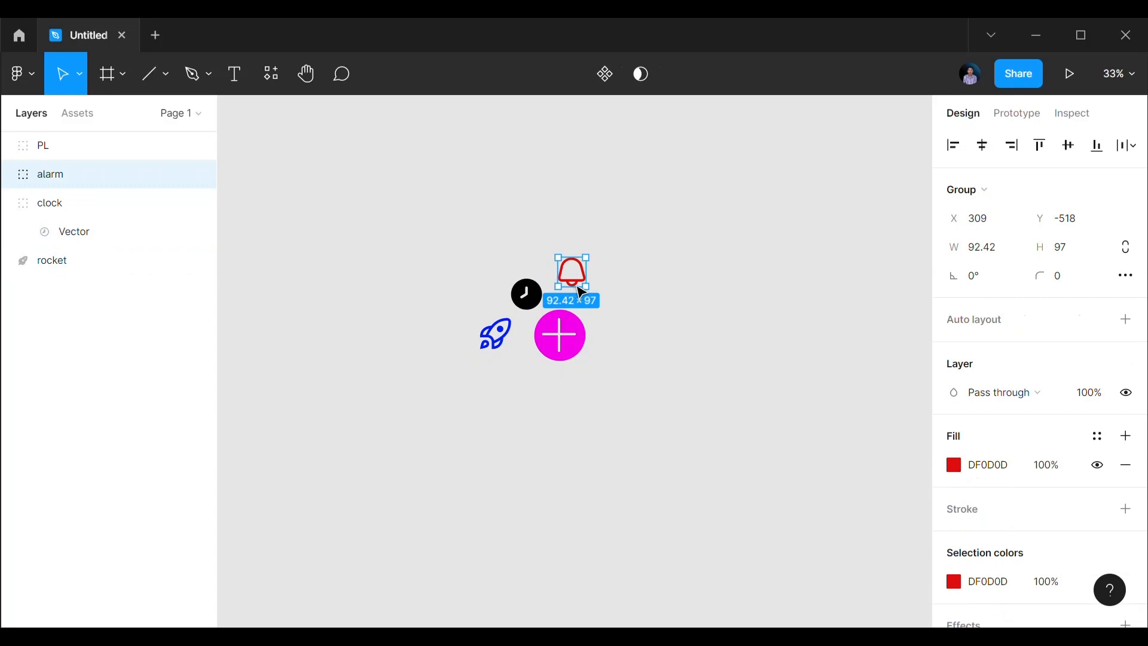
{"action": "left_click_drag", "start_coordinate": [581, 292], "coordinate": [584, 292]}
{"action": "left_click", "coordinate": [589, 389]}
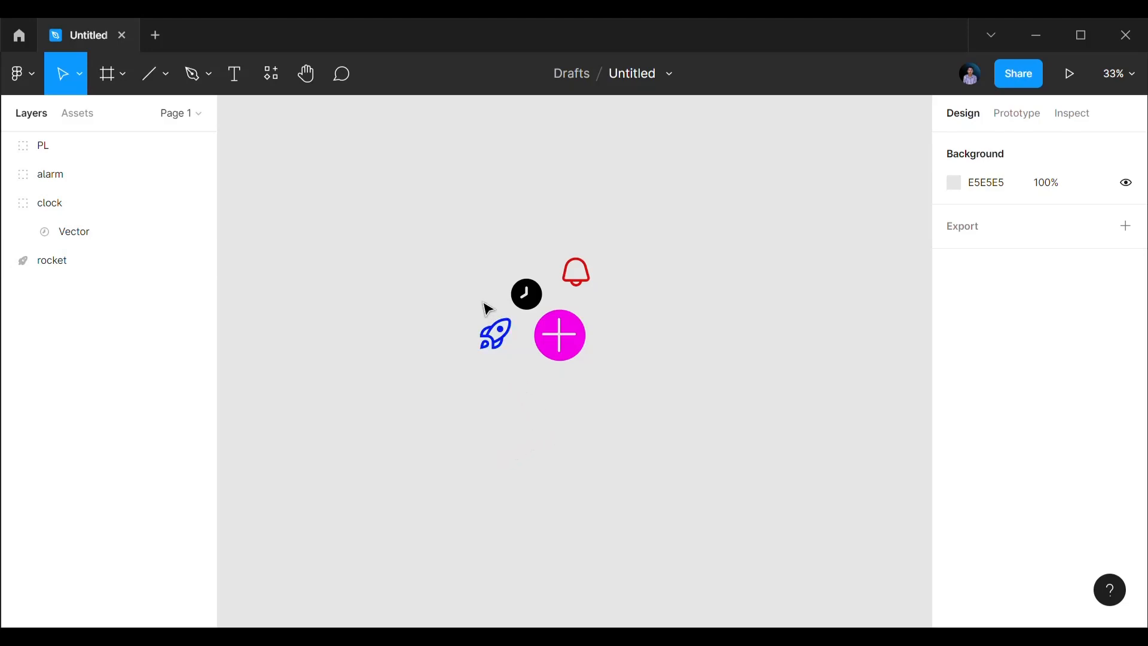
Step: Group the three icons with the magenta button and turn the group into a component with a second variant
{"action": "left_click_drag", "start_coordinate": [470, 269], "coordinate": [661, 384]}
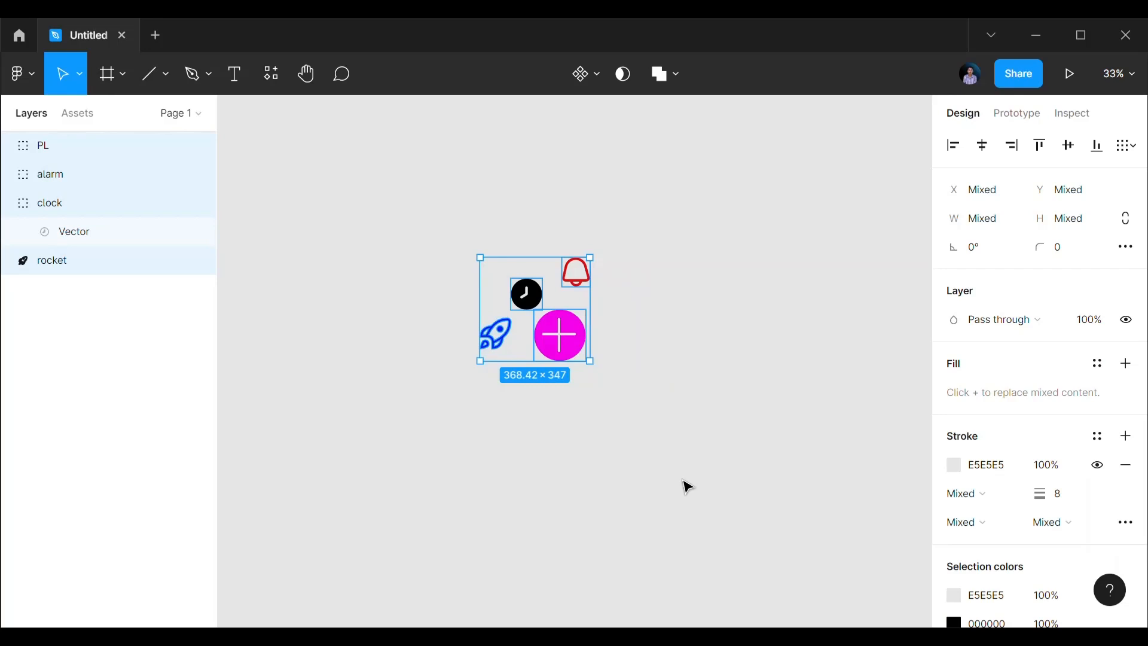
{"action": "key", "text": "ctrl+g"}
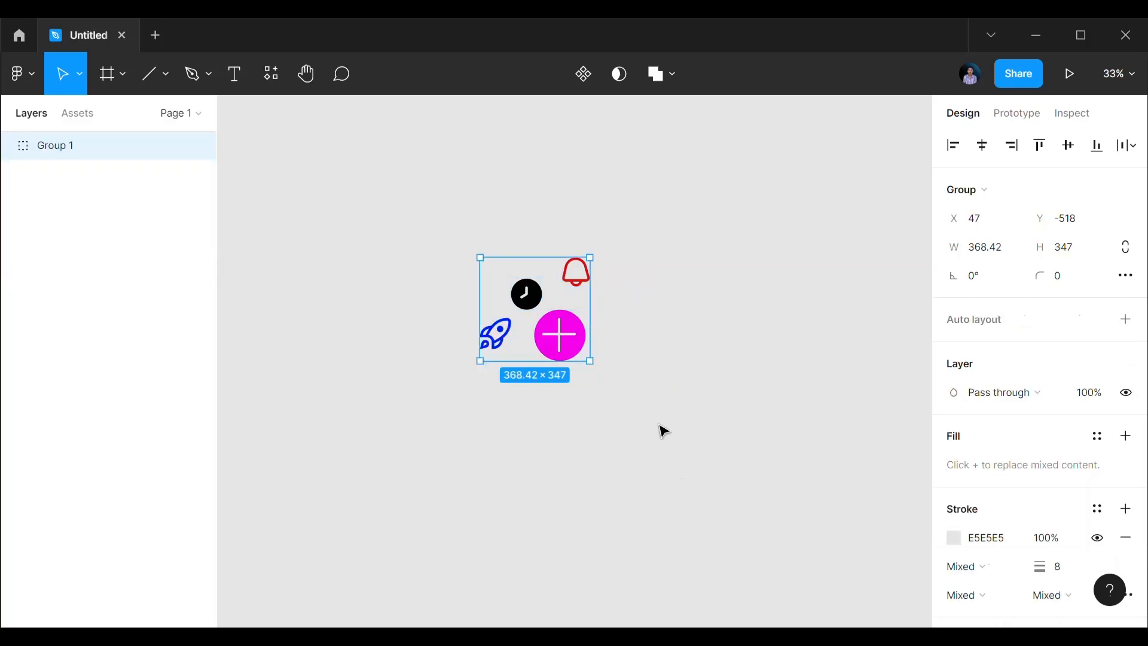
{"action": "left_click", "coordinate": [585, 84]}
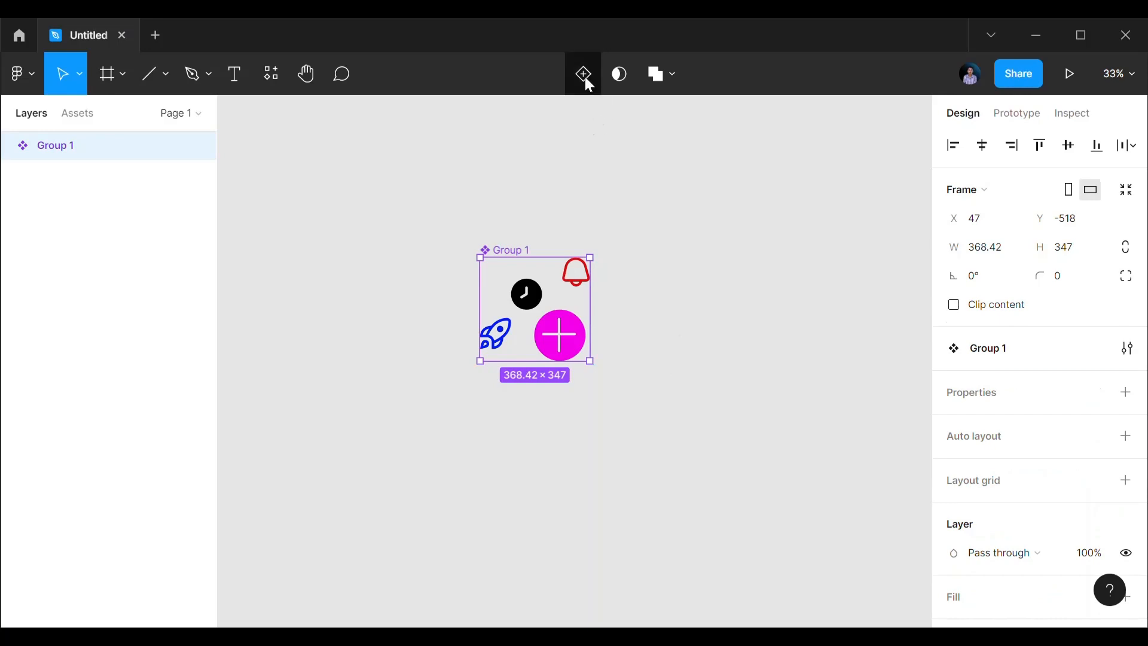
{"action": "left_click", "coordinate": [585, 76]}
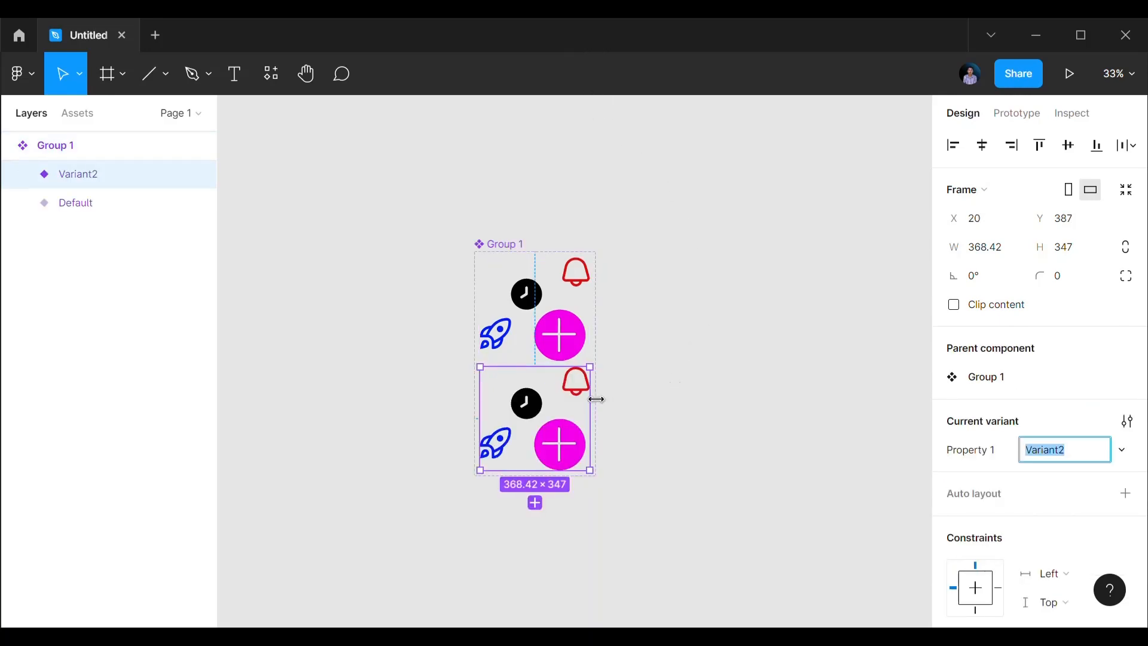
Step: Extend the component set's frame downward to about 981 high and move the set up to about X 39, Y -725
{"action": "left_click", "coordinate": [511, 278]}
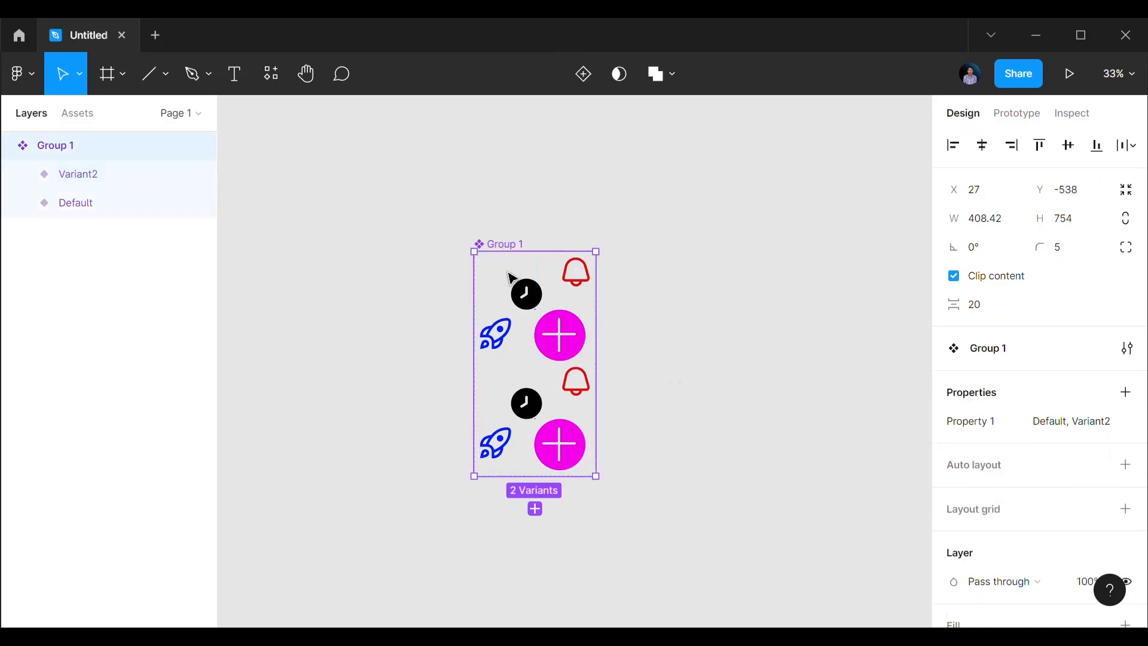
{"action": "left_click_drag", "start_coordinate": [542, 477], "coordinate": [543, 534]}
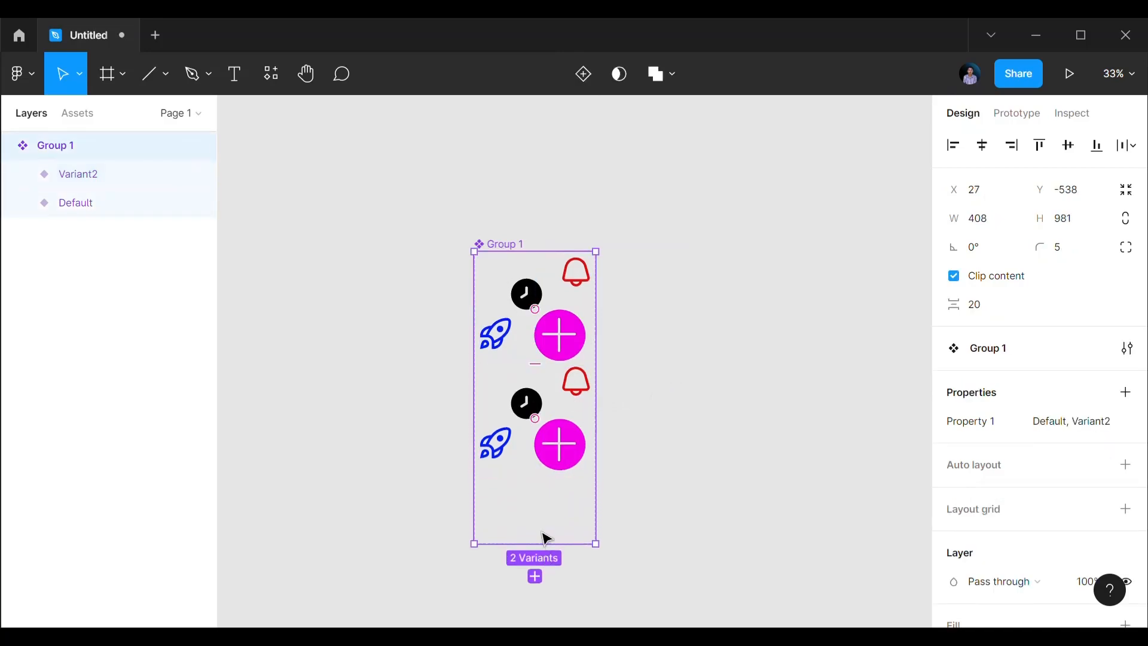
{"action": "left_click_drag", "start_coordinate": [559, 457], "coordinate": [571, 409]}
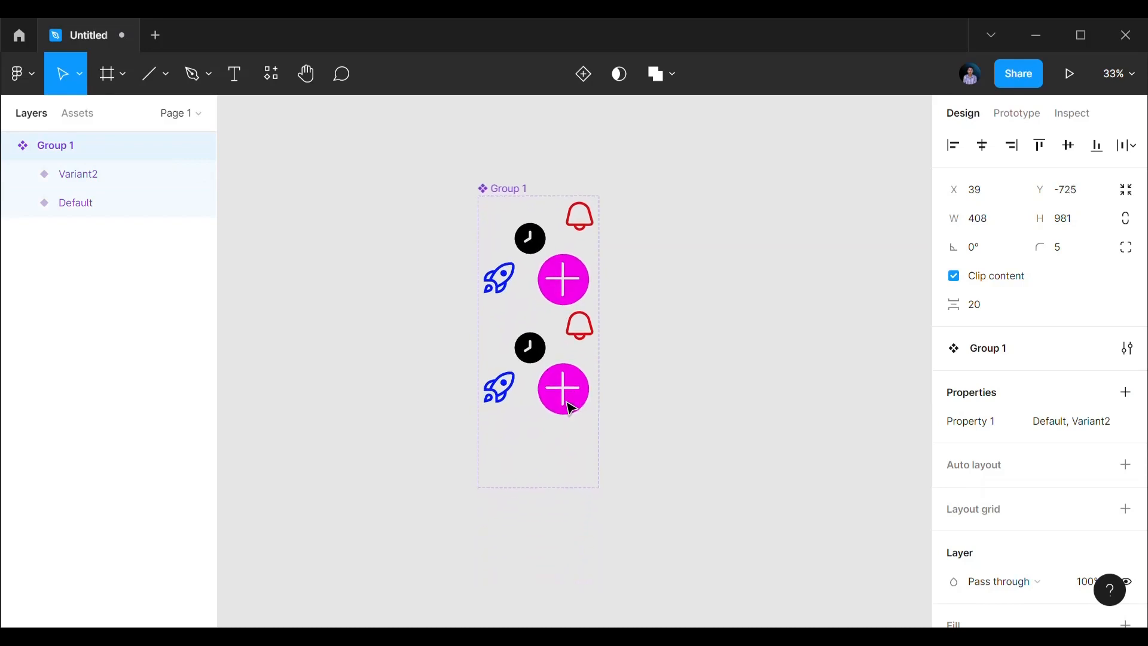
Step: Move the second variant down within the component set to Y 447, leaving a gap below the default variant
{"action": "left_click", "coordinate": [571, 410]}
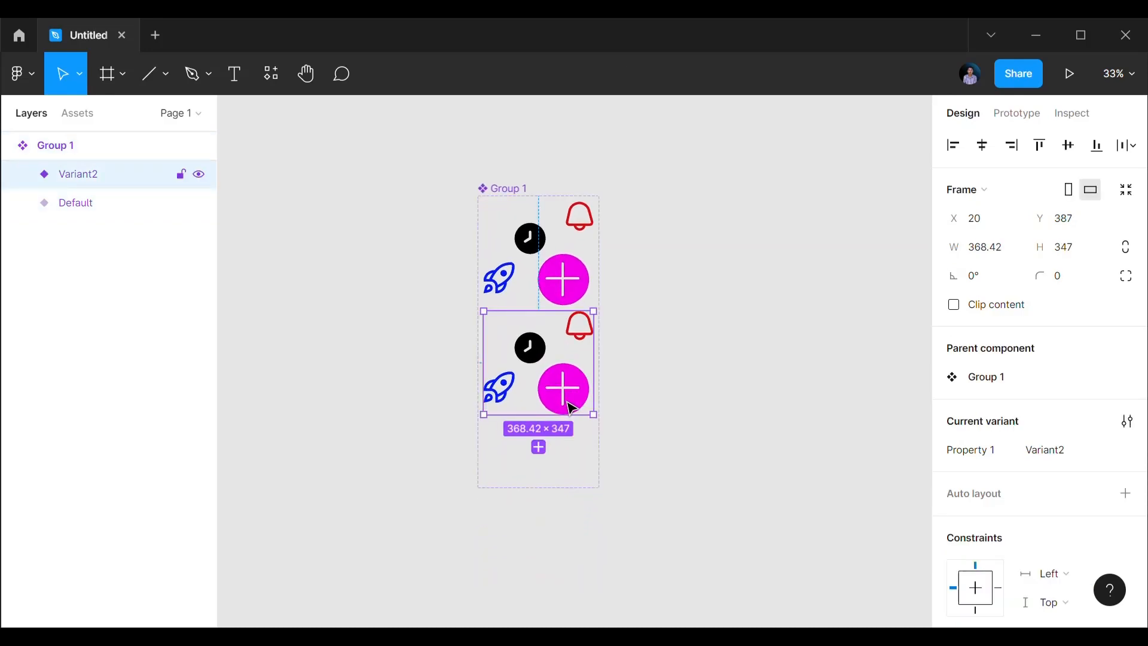
{"action": "key", "text": "shift+Down"}
{"action": "key", "text": "shift+Down"}
{"action": "key", "text": "shift+Down"}
{"action": "key", "text": "shift+Down"}
{"action": "key", "text": "shift+Down"}
{"action": "key", "text": "shift+Down"}
{"action": "key", "text": "shift+Down"}
{"action": "key", "text": "shift+Down"}
{"action": "key", "text": "shift+Down"}
{"action": "key", "text": "shift+Down"}
{"action": "key", "text": "shift+Down"}
{"action": "key", "text": "shift+Down"}
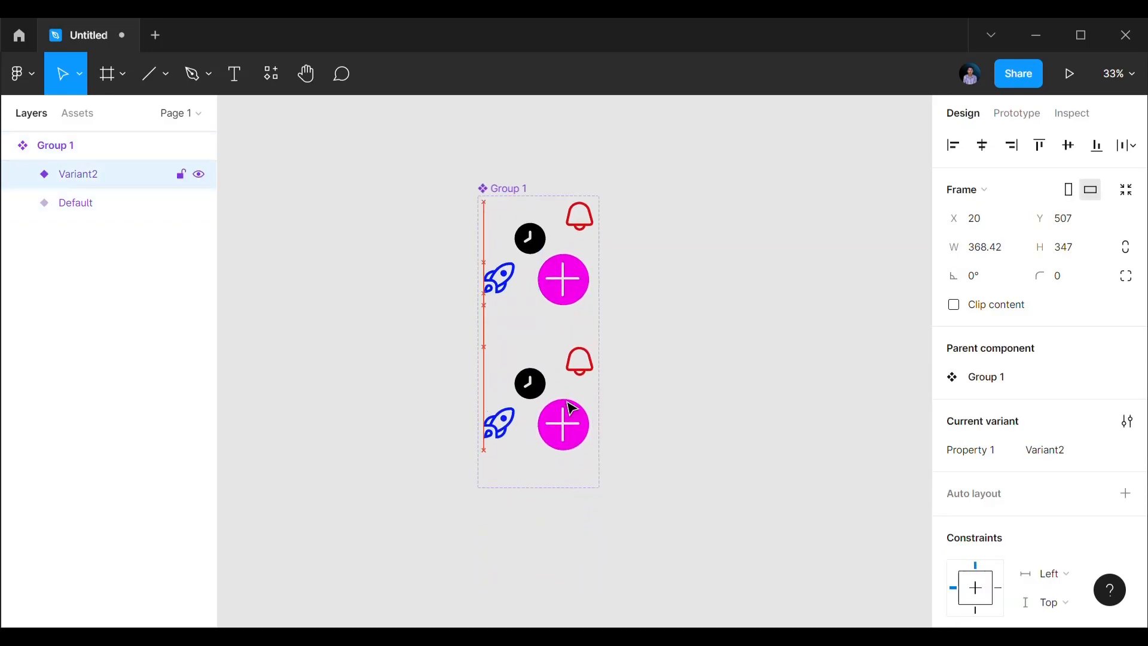
{"action": "key", "text": "shift+Down"}
{"action": "key", "text": "shift+Down"}
{"action": "key", "text": "shift+Down"}
{"action": "key", "text": "shift+Down"}
{"action": "key", "text": "shift+Down"}
{"action": "key", "text": "shift+Down"}
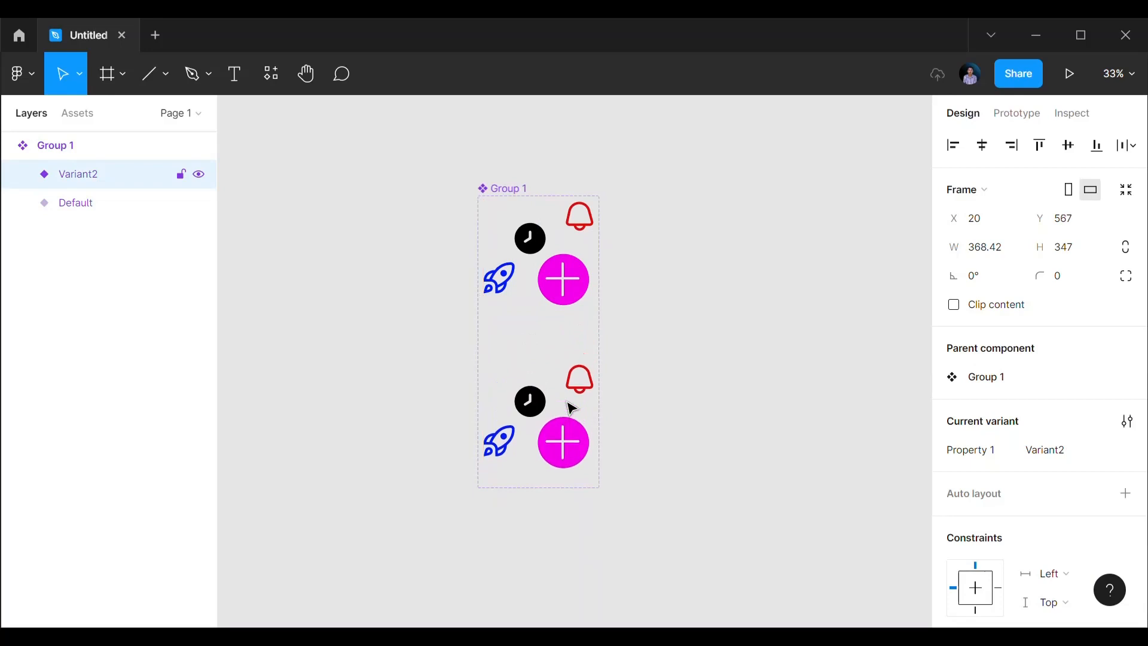
{"action": "key", "text": "shift+Up"}
{"action": "key", "text": "shift+Up"}
{"action": "key", "text": "shift+Up"}
{"action": "key", "text": "shift+Up"}
{"action": "key", "text": "shift+Up"}
{"action": "key", "text": "shift+Up"}
{"action": "key", "text": "shift+Up"}
{"action": "key", "text": "shift+Up"}
{"action": "key", "text": "shift+Up"}
{"action": "key", "text": "shift+Up"}
{"action": "key", "text": "shift+Up"}
{"action": "key", "text": "shift+Up"}
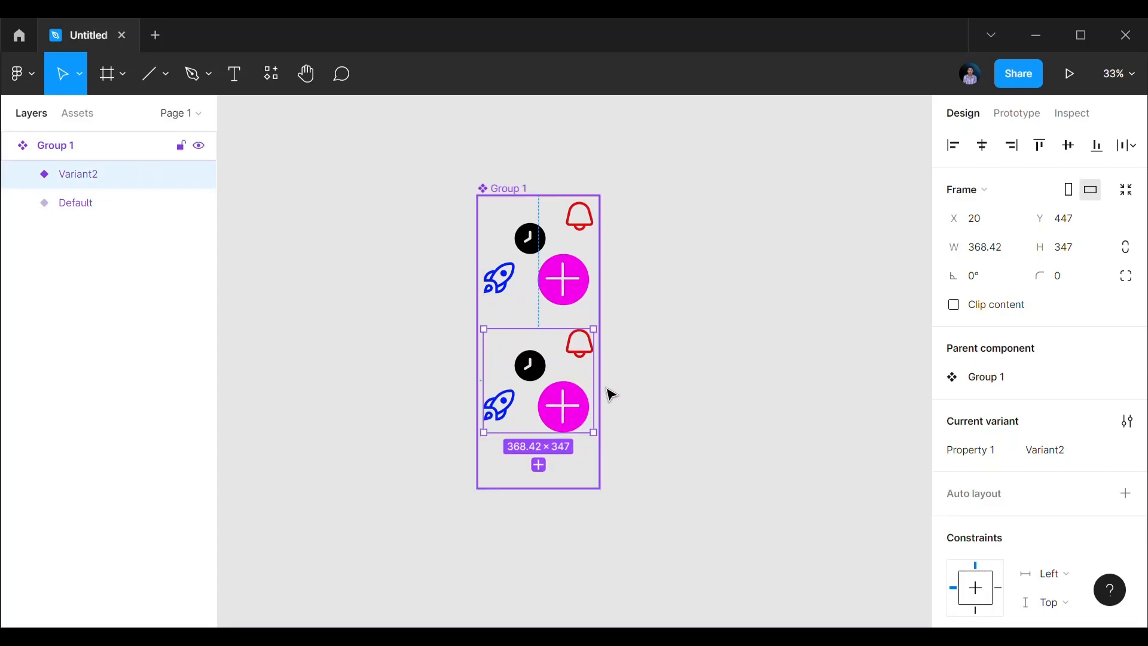
Step: Undo the variant move, the component set changes, the second variant and the component creation, back to the plain Group 1
{"action": "key", "text": "ctrl+z"}
{"action": "key", "text": "ctrl+z"}
{"action": "key", "text": "ctrl+z"}
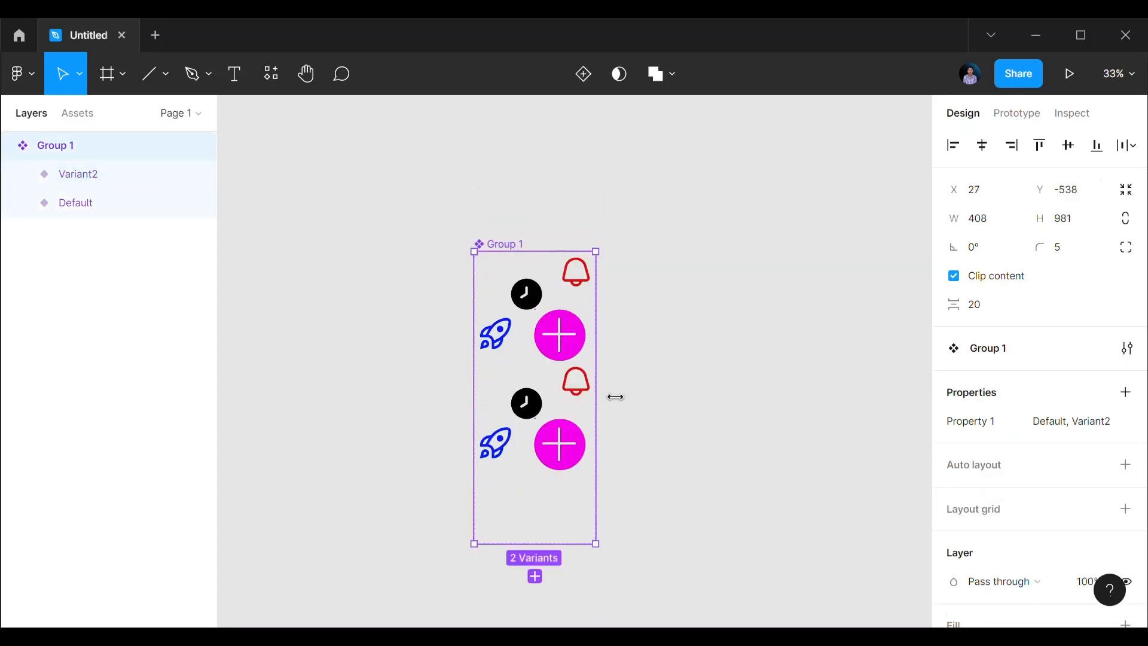
{"action": "key", "text": "ctrl+z"}
{"action": "key", "text": "ctrl+z"}
{"action": "key", "text": "ctrl+z"}
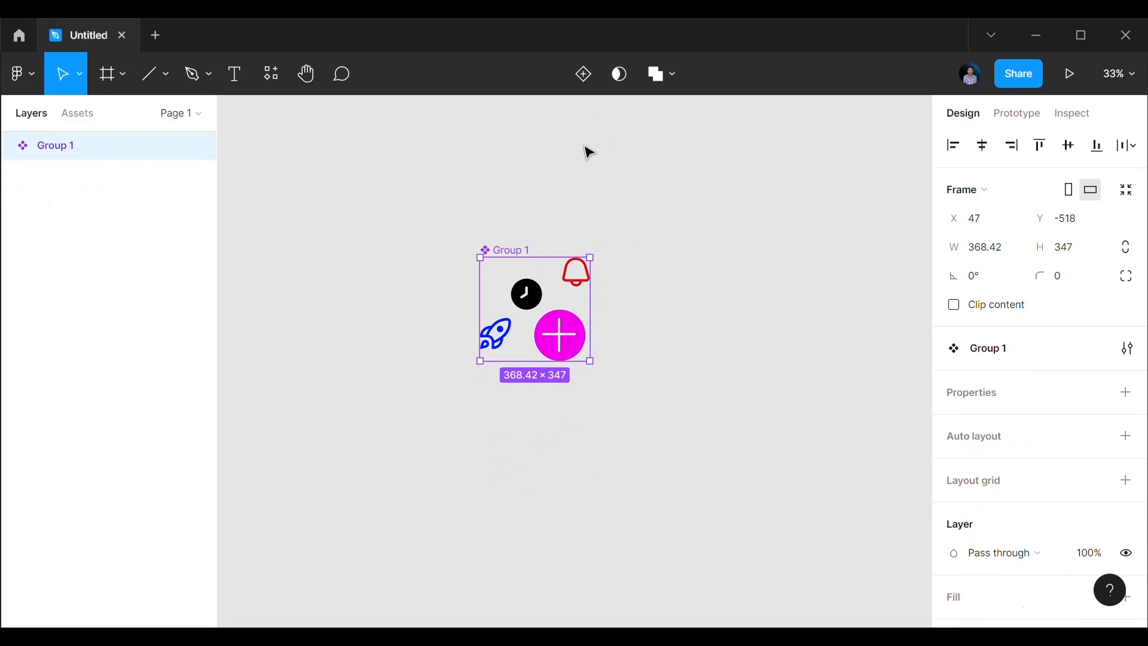
{"action": "key", "text": "ctrl+z"}
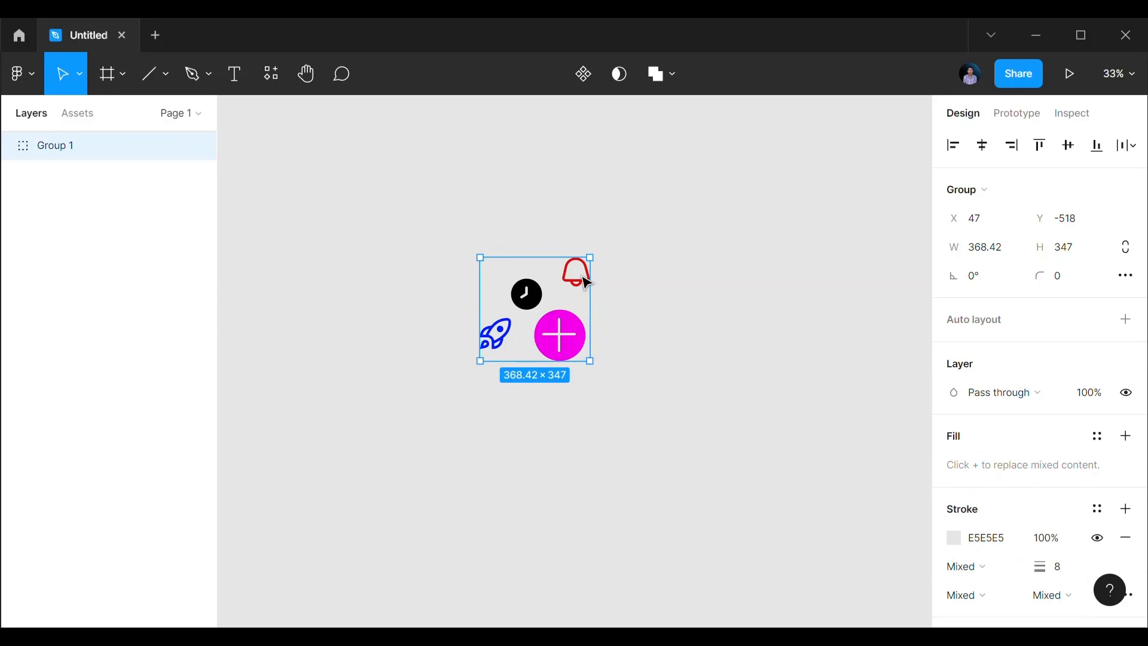
Step: Expand Group 1 to access its individual PL, alarm, clock and rocket layers
{"action": "key", "text": "Escape"}
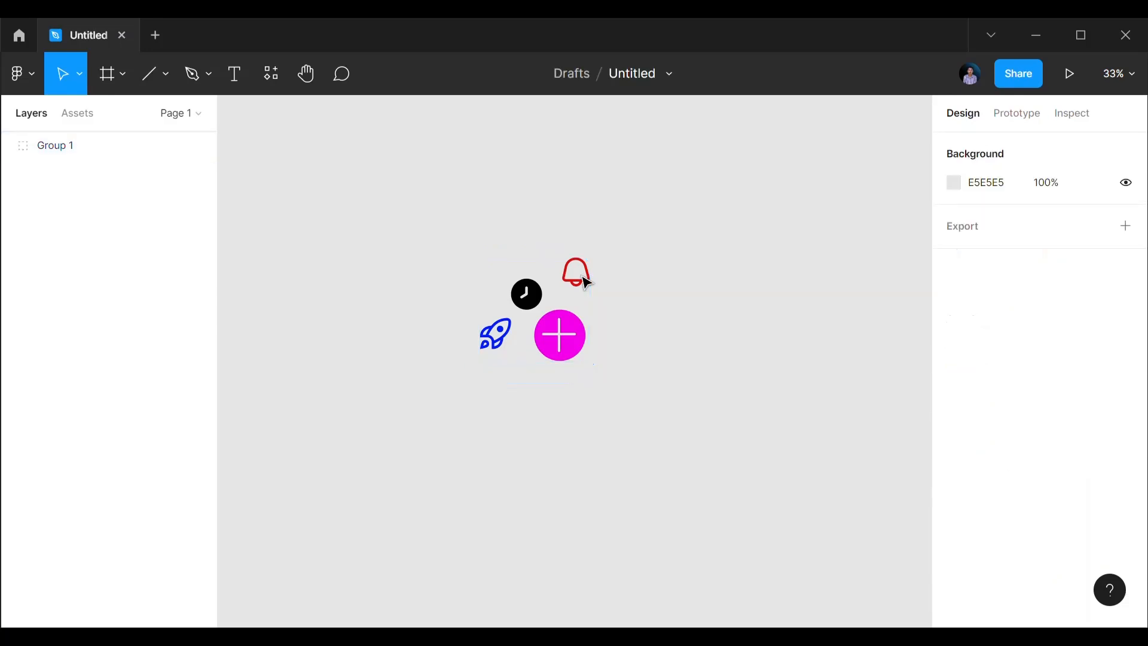
{"action": "left_click", "coordinate": [587, 283]}
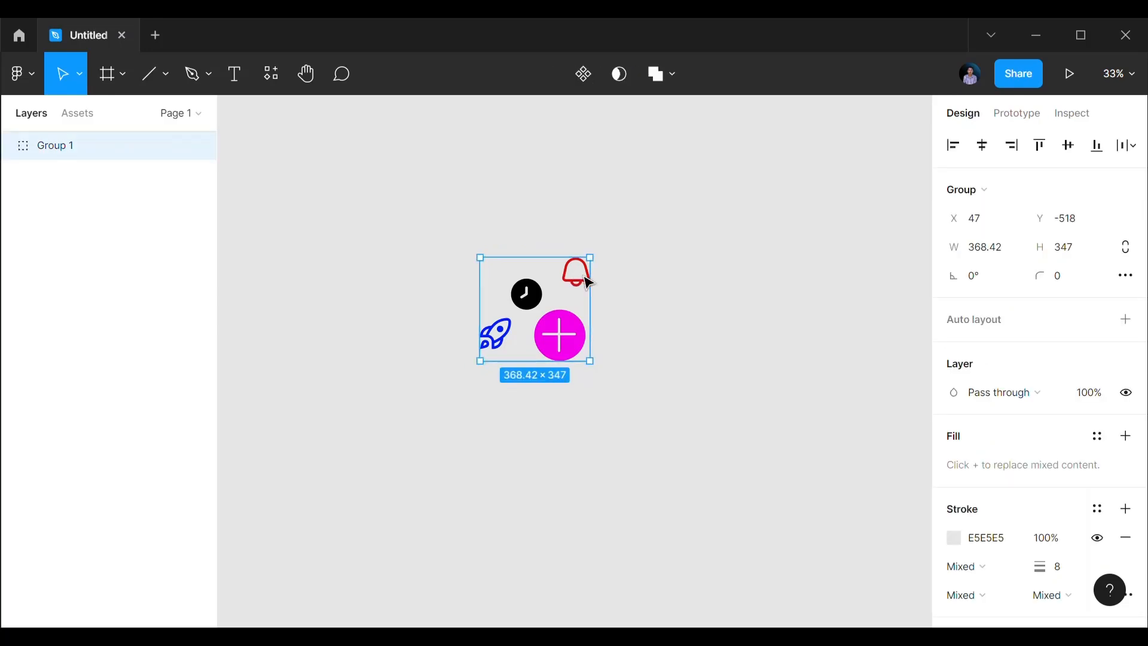
{"action": "key", "text": "Escape"}
{"action": "left_click", "coordinate": [39, 154]}
{"action": "left_click", "coordinate": [9, 147]}
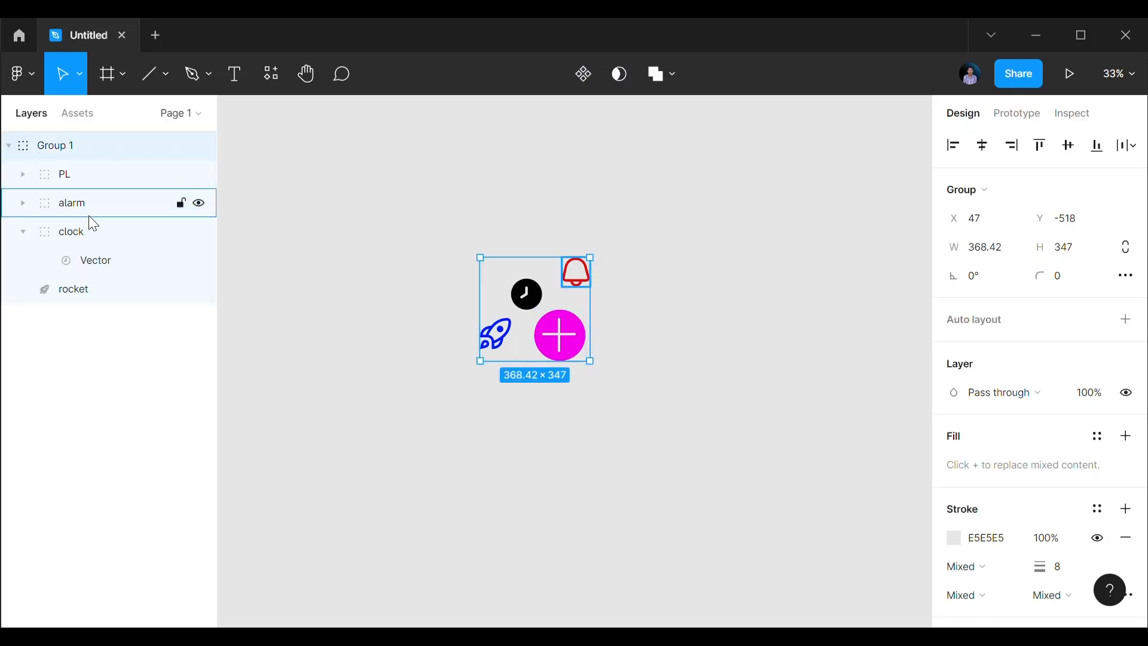
Step: Try to tuck the clock icon behind the magenta button by moving it to X 231, Y -417
{"action": "left_click", "coordinate": [90, 239]}
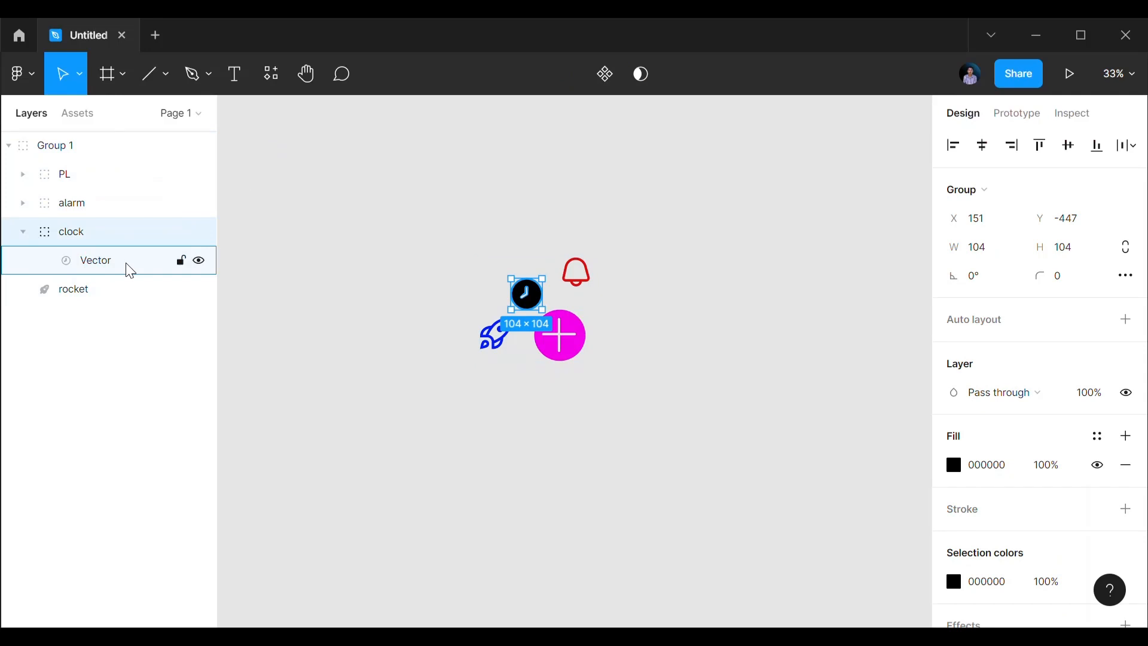
{"action": "key", "text": "shift+Right"}
{"action": "key", "text": "shift+Down"}
{"action": "key", "text": "shift+Down"}
{"action": "key", "text": "shift+Down"}
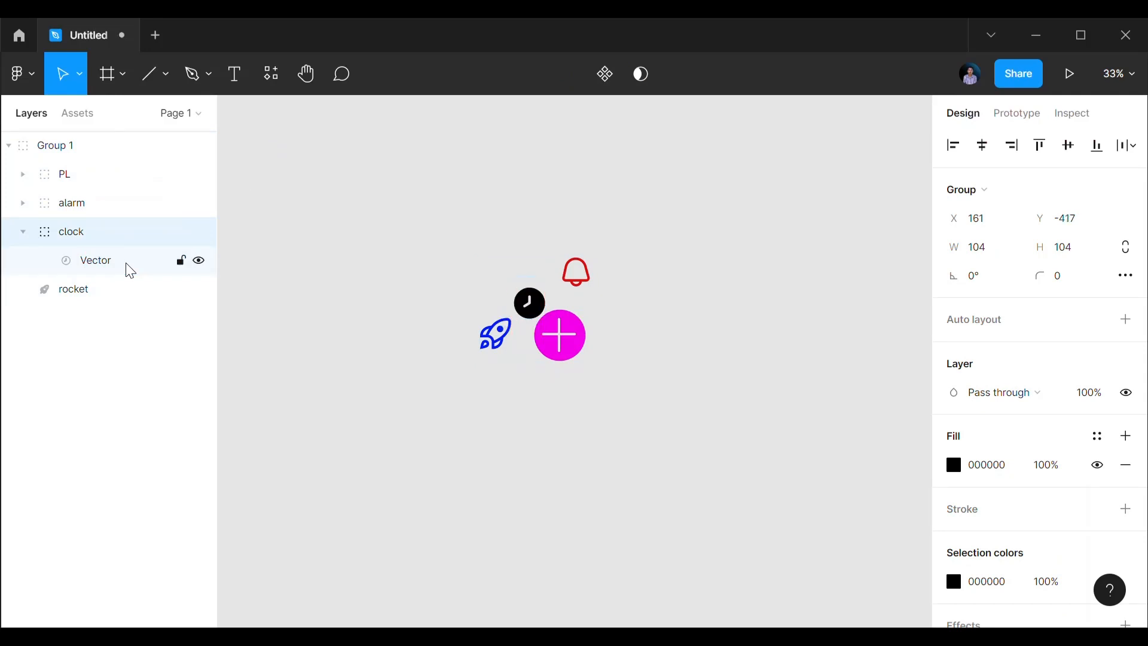
{"action": "key", "text": "shift+Right"}
{"action": "key", "text": "shift+Right"}
{"action": "key", "text": "shift+Right"}
{"action": "key", "text": "shift+Right"}
{"action": "key", "text": "shift+Right"}
{"action": "key", "text": "shift+Right"}
{"action": "key", "text": "shift+Right"}
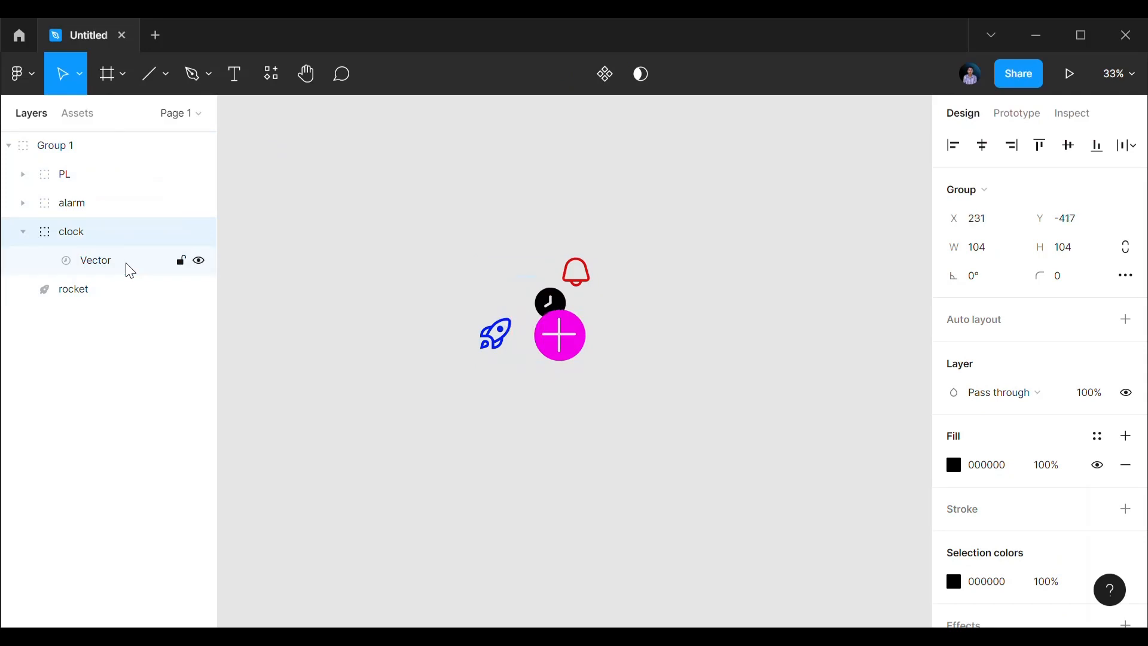
Step: Move the clock icon back to X 151, Y -447 and reselect its parent group
{"action": "key", "text": "shift+Left"}
{"action": "key", "text": "shift+Left"}
{"action": "key", "text": "shift+Left"}
{"action": "key", "text": "shift+Left"}
{"action": "key", "text": "shift+Left"}
{"action": "key", "text": "shift+Left"}
{"action": "key", "text": "shift+Left"}
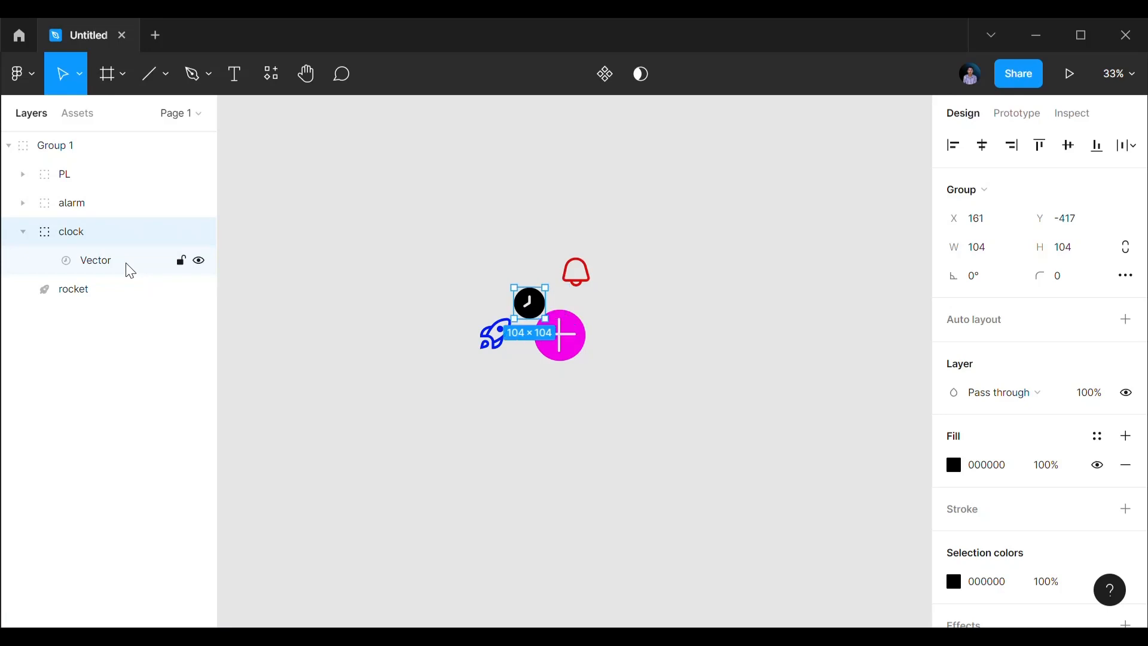
{"action": "key", "text": "shift+Left"}
{"action": "key", "text": "shift+Up"}
{"action": "key", "text": "shift+Up"}
{"action": "key", "text": "shift+Up"}
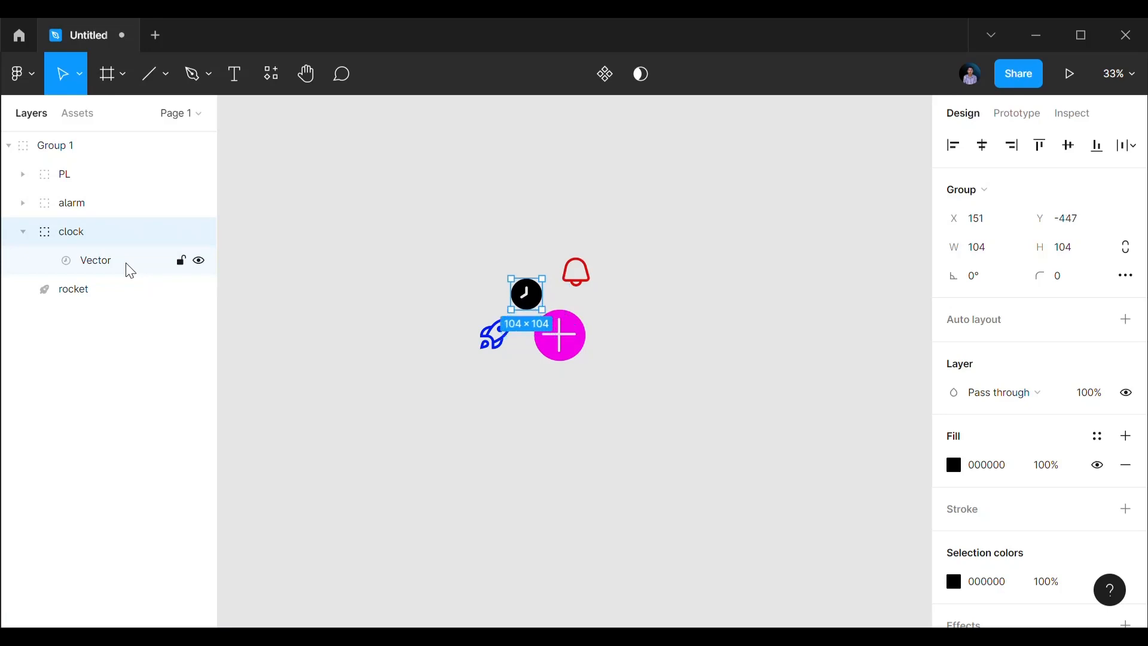
{"action": "key", "text": "shift+Return"}
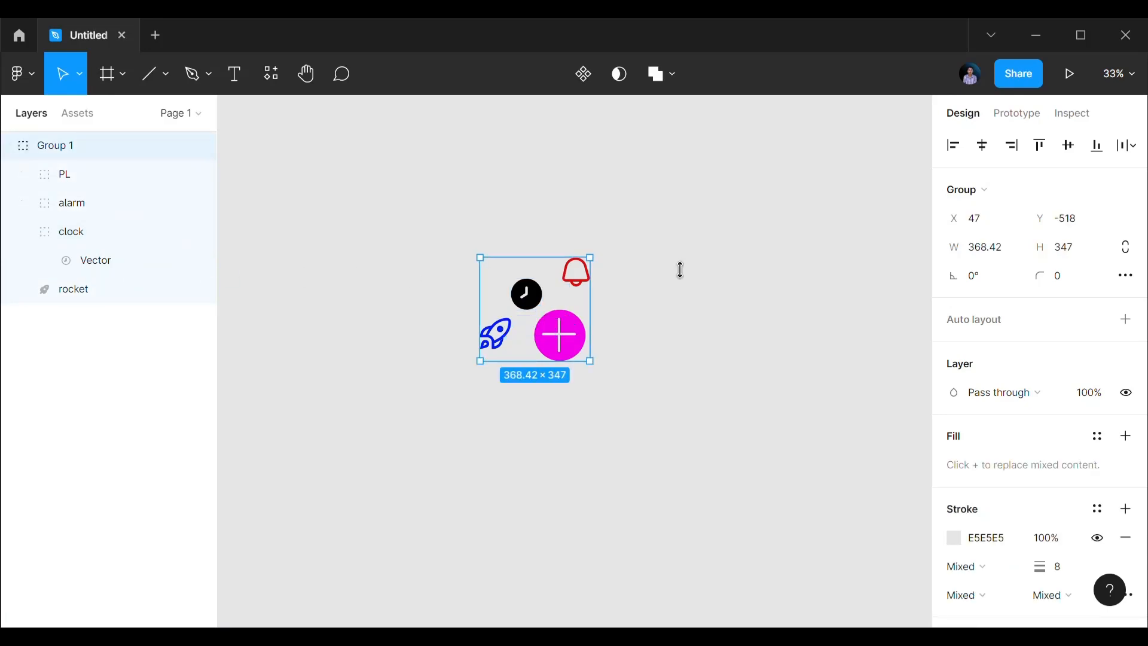
Step: Stack the alarm, clock and rocket icons on one another by aligning their vertical and horizontal centers
{"action": "left_click", "coordinate": [738, 267]}
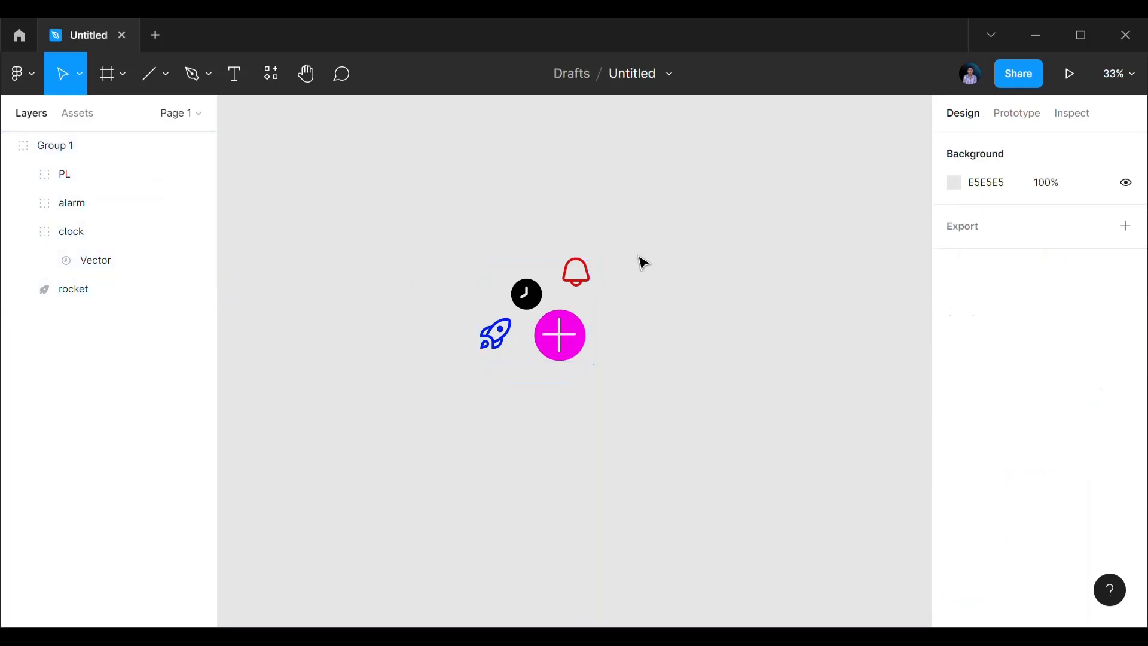
{"action": "left_click", "coordinate": [592, 279]}
{"action": "key", "text": "Escape"}
{"action": "left_click", "coordinate": [60, 174]}
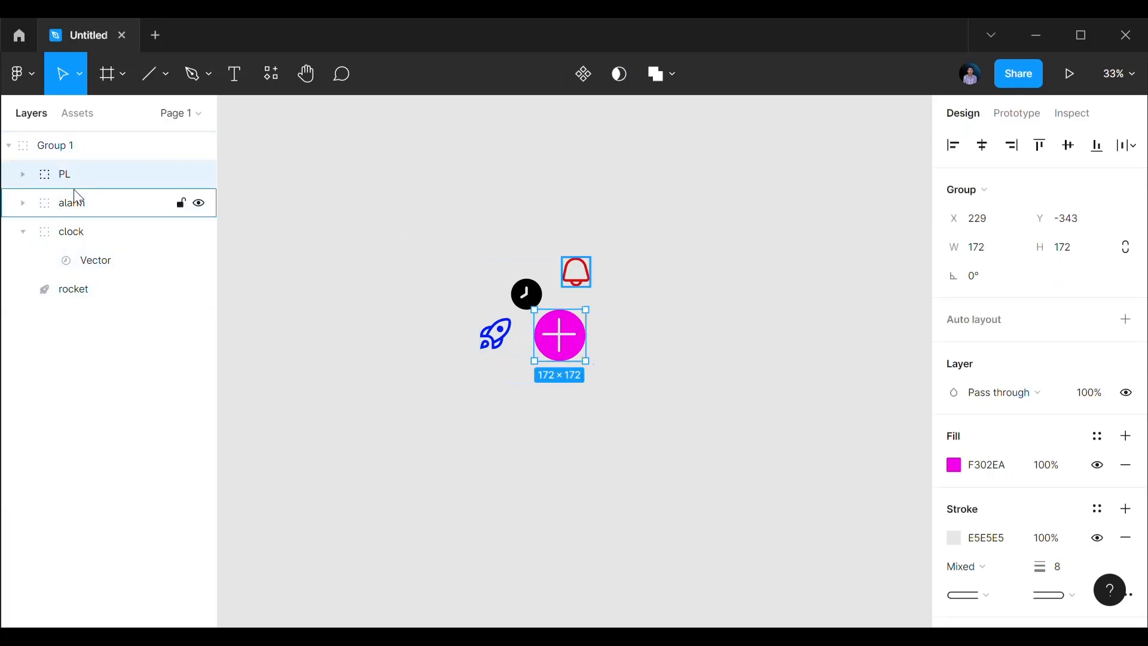
{"action": "left_click", "coordinate": [80, 205]}
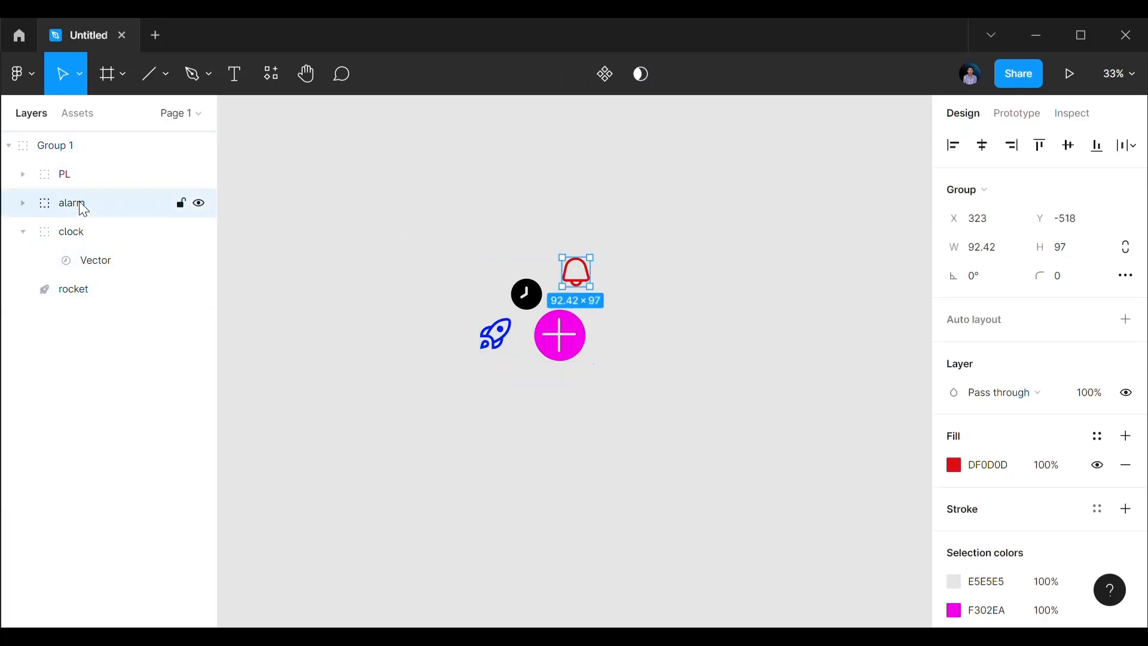
{"action": "left_click", "coordinate": [83, 237], "text": "shift"}
{"action": "left_click", "coordinate": [82, 289], "text": "shift"}
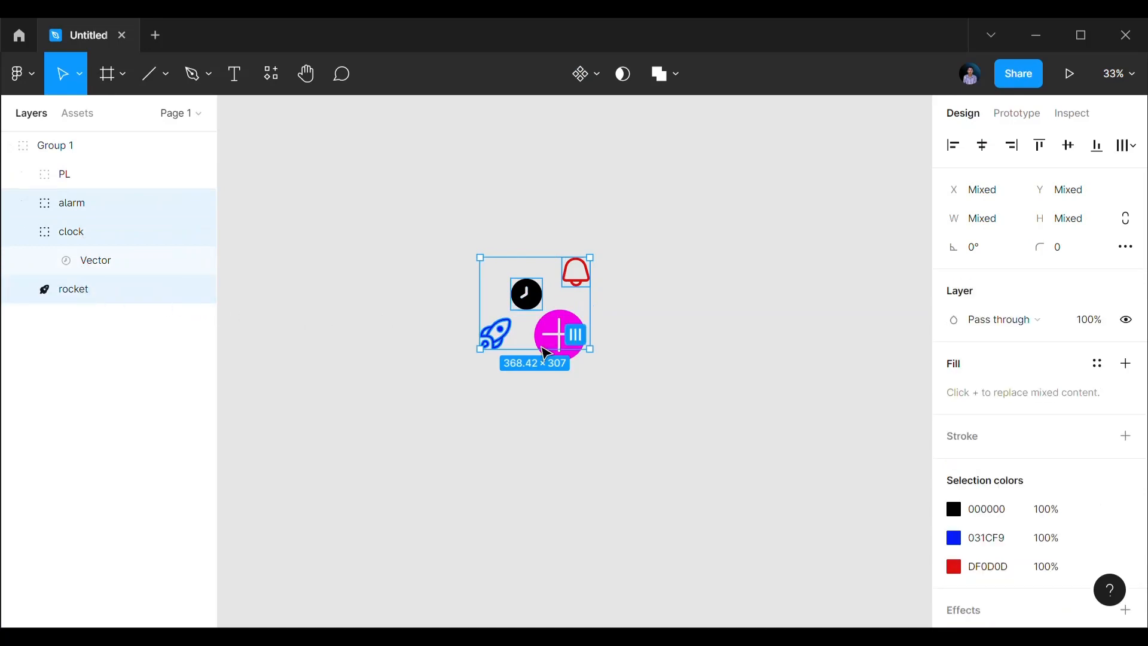
{"action": "left_click", "coordinate": [1069, 148]}
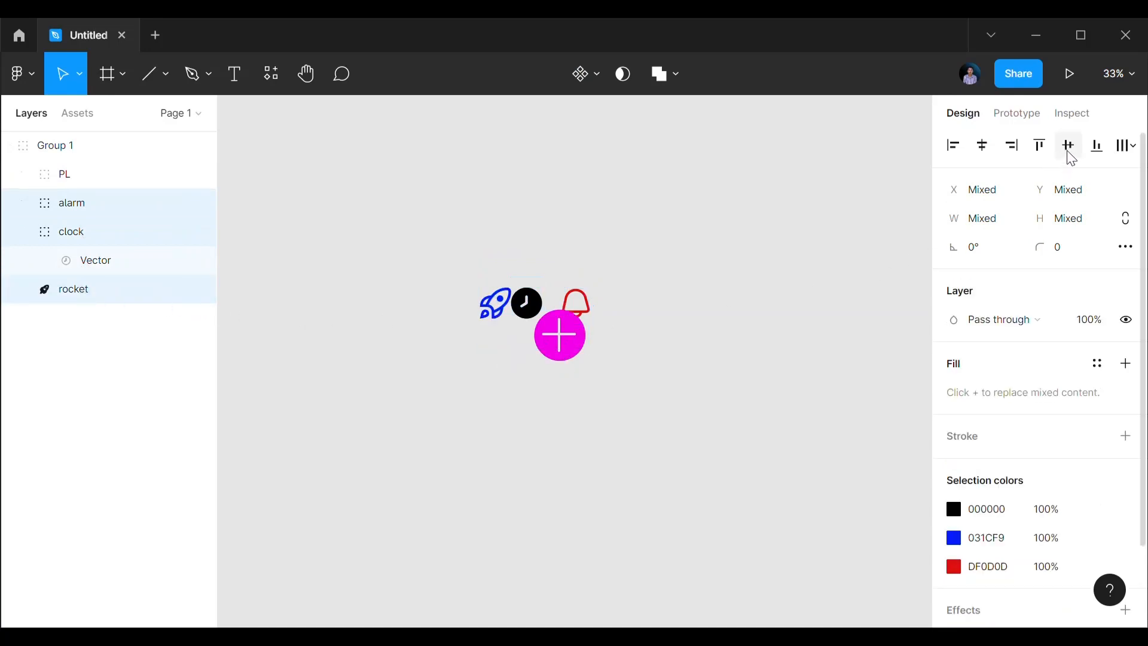
{"action": "left_click", "coordinate": [981, 151]}
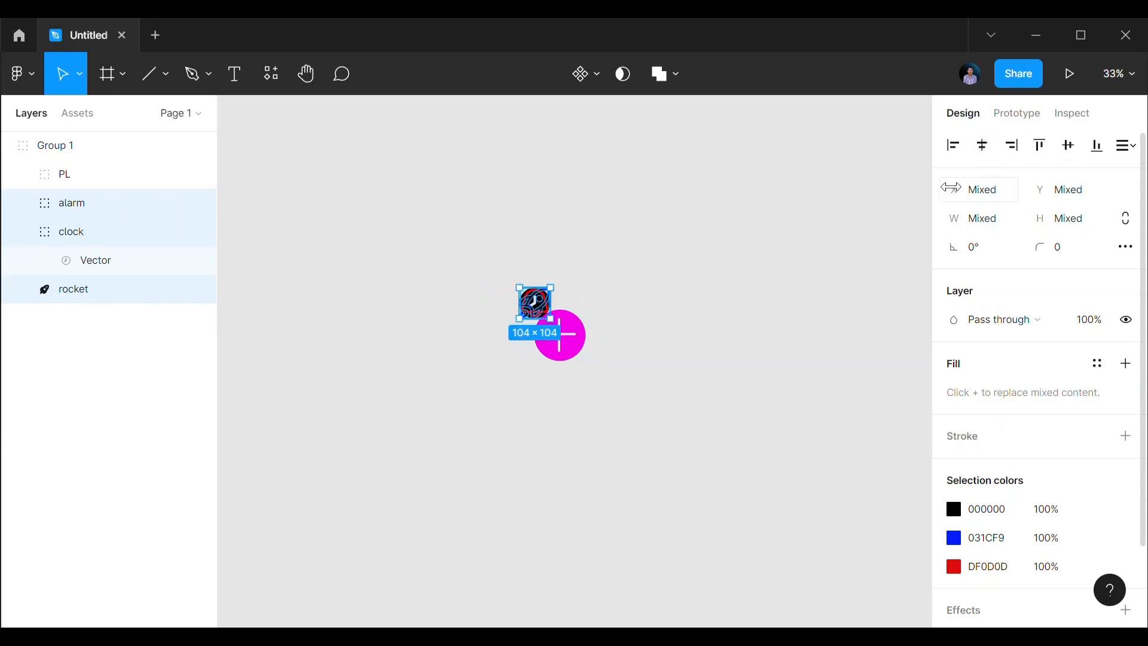
Step: Move the stacked icons down and to the right until they are hidden behind the magenta button
{"action": "key", "text": "shift+Down"}
{"action": "key", "text": "shift+Down"}
{"action": "key", "text": "shift+Down"}
{"action": "key", "text": "shift+Down"}
{"action": "key", "text": "shift+Down"}
{"action": "key", "text": "shift+Down"}
{"action": "key", "text": "shift+Down"}
{"action": "key", "text": "shift+Right"}
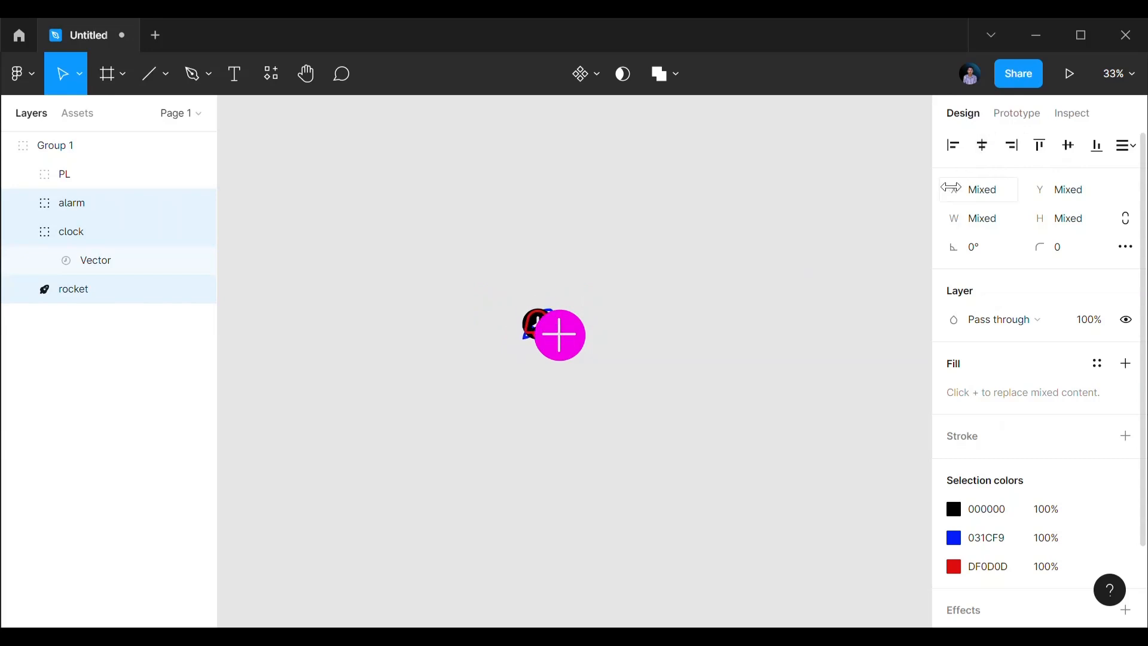
{"action": "key", "text": "shift+Right"}
{"action": "key", "text": "shift+Right"}
{"action": "key", "text": "shift+Right"}
{"action": "key", "text": "shift+Right"}
{"action": "key", "text": "shift+Right"}
{"action": "key", "text": "shift+Right"}
{"action": "key", "text": "shift+Right"}
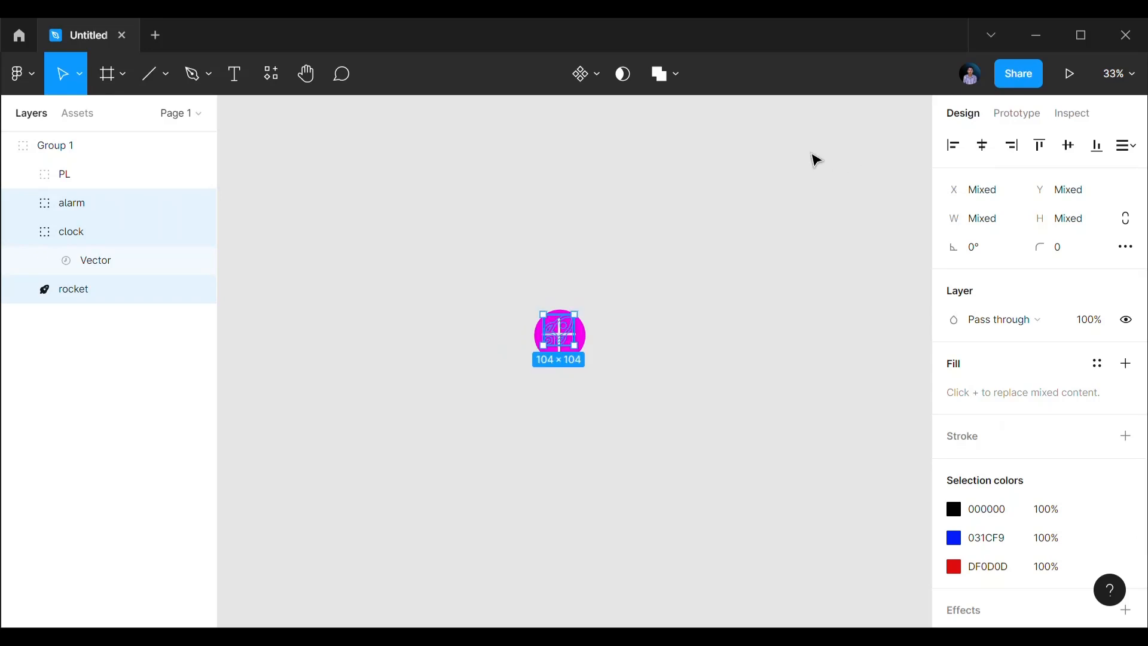
Step: Build a WL component set from the button and its hidden icons, with a second variant spaced below the default
{"action": "left_click_drag", "start_coordinate": [497, 244], "coordinate": [637, 422]}
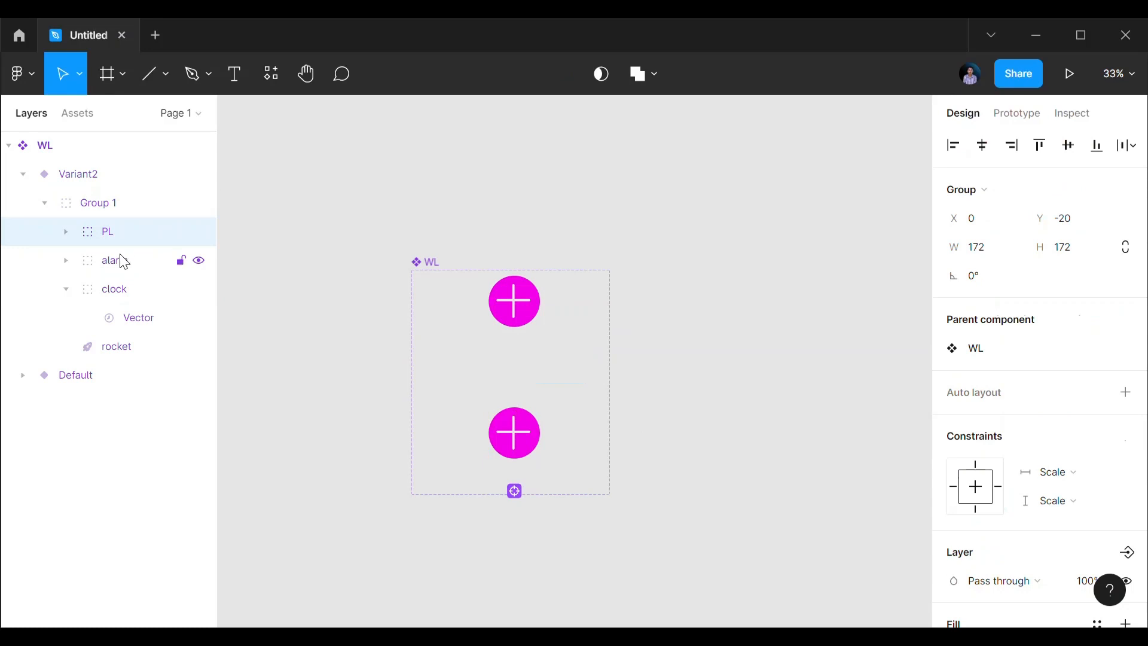
Step: Move Variant2's alarm icon straight up above the magenta button to Y -170
{"action": "left_click", "coordinate": [124, 261]}
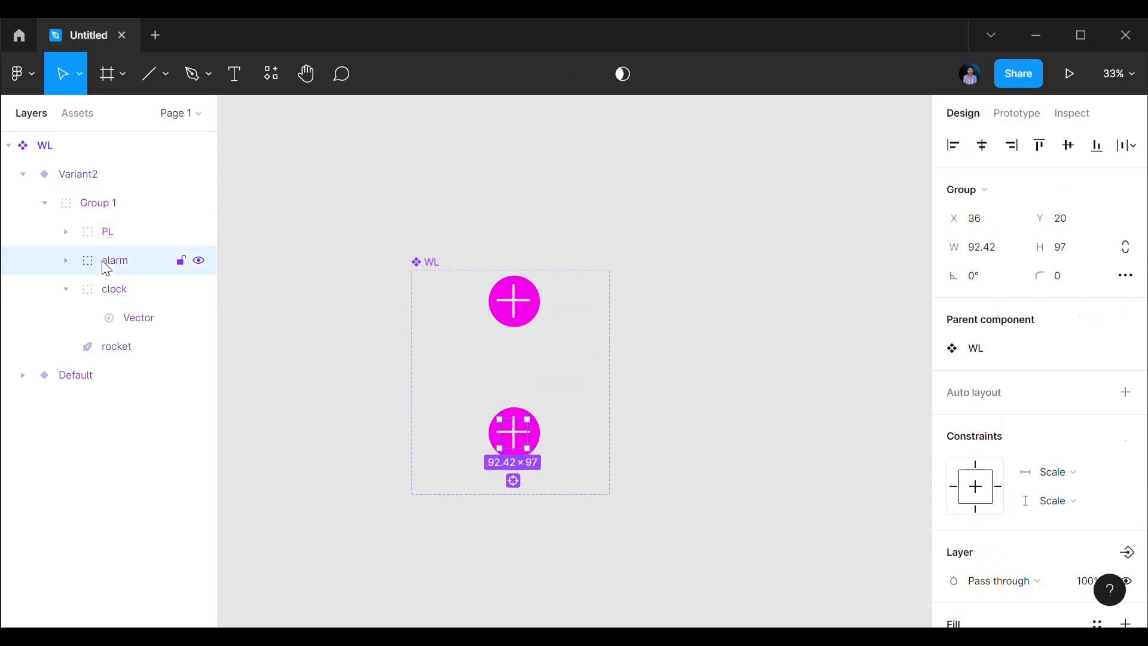
{"action": "left_click_drag", "start_coordinate": [513, 477], "coordinate": [513, 424]}
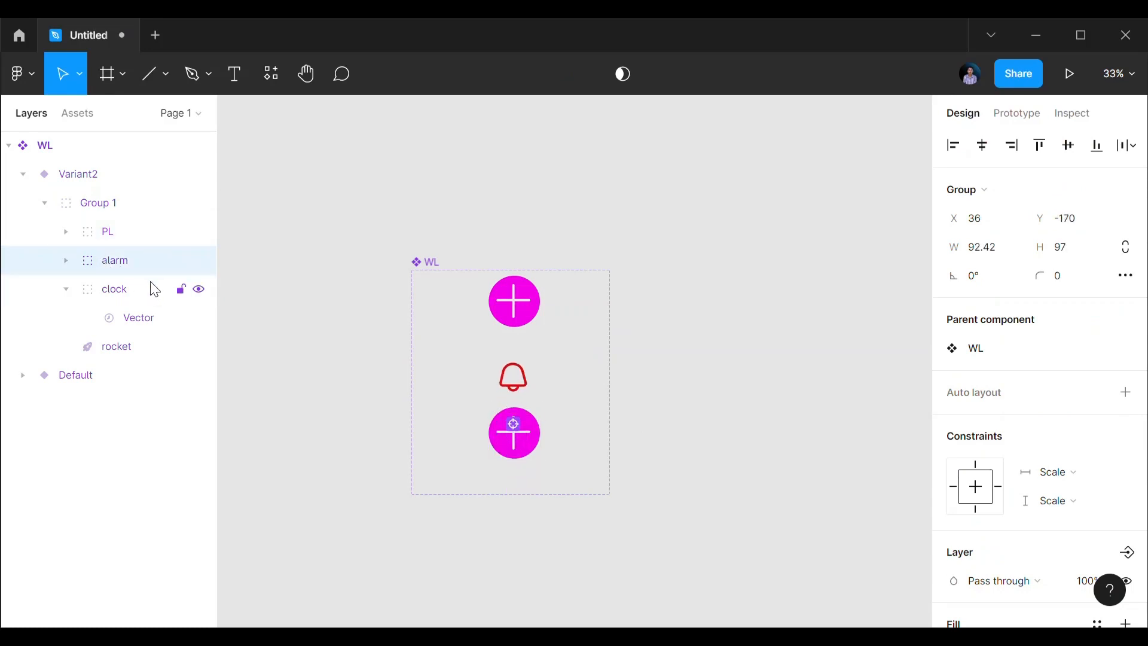
Step: Move Variant2's clock icon out from behind the button to its upper left, at X -130, Y -64
{"action": "left_click", "coordinate": [111, 290]}
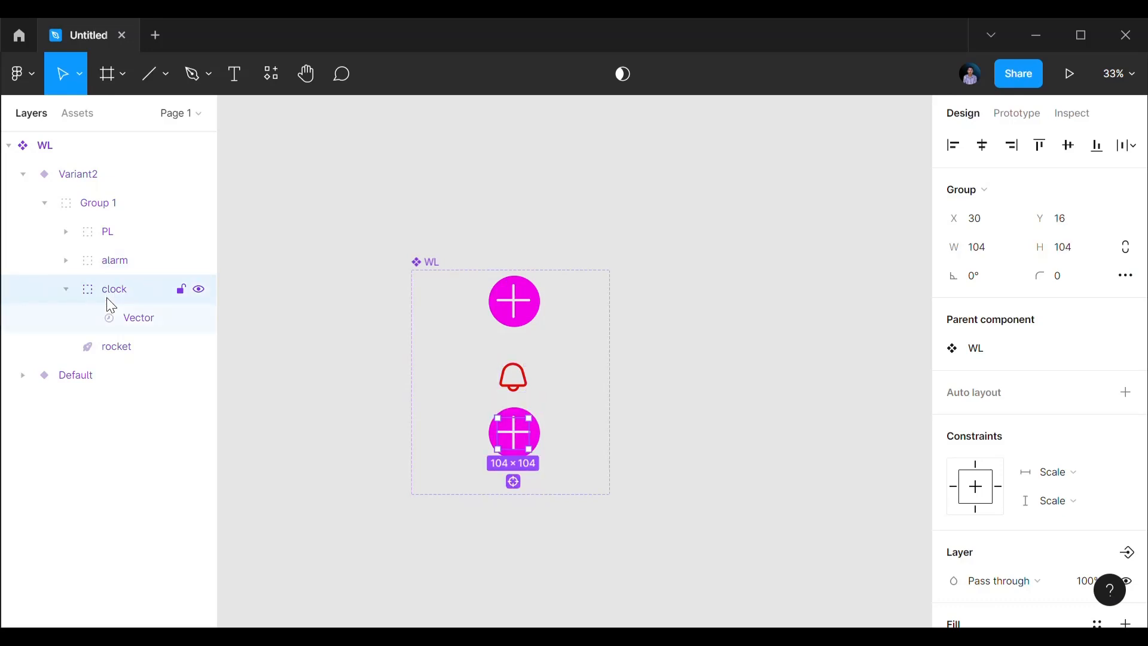
{"action": "key", "text": "shift+Left"}
{"action": "key", "text": "shift+Left"}
{"action": "key", "text": "shift+Left"}
{"action": "key", "text": "shift+Left"}
{"action": "key", "text": "shift+Left"}
{"action": "key", "text": "shift+Left"}
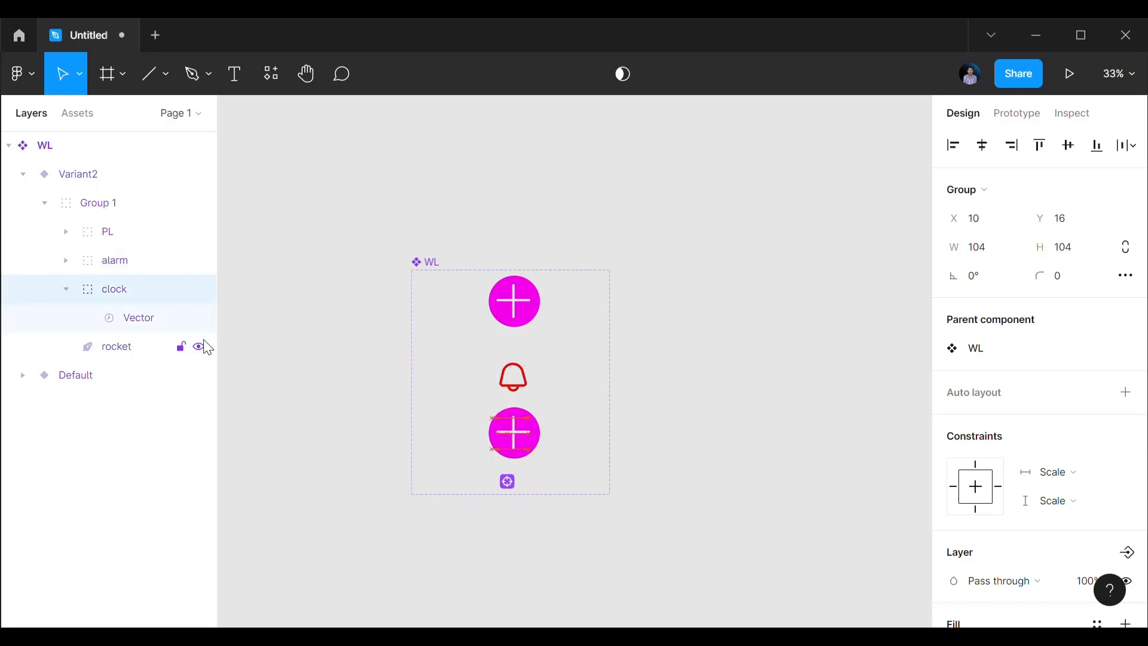
{"action": "key", "text": "shift+Up"}
{"action": "key", "text": "shift+Up"}
{"action": "key", "text": "shift+Up"}
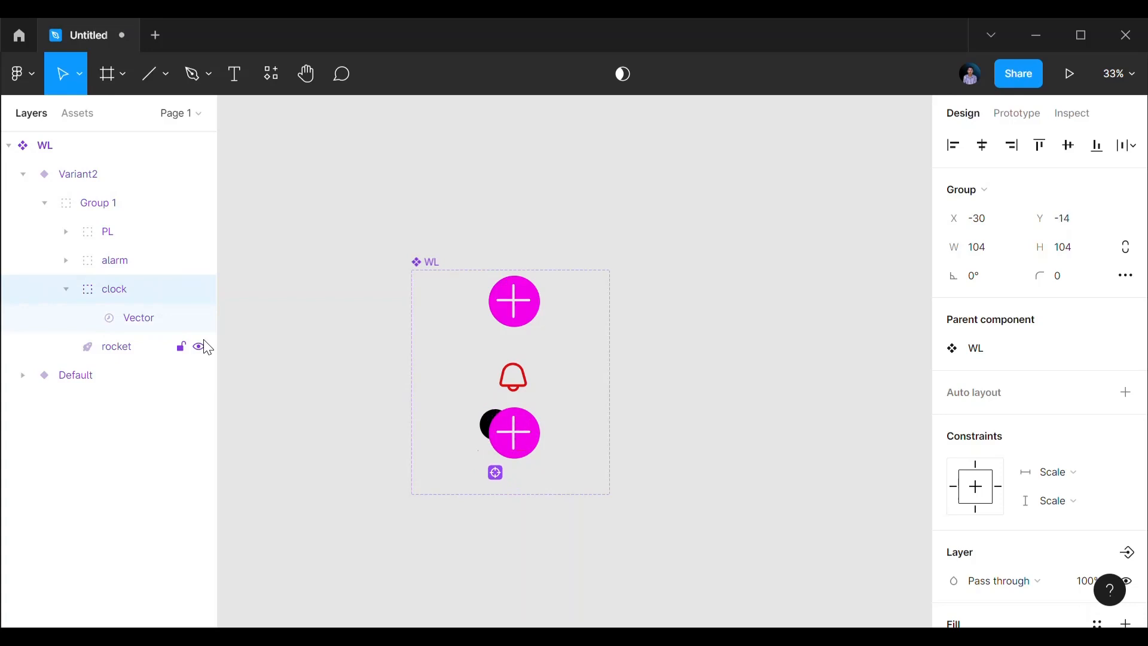
{"action": "key", "text": "shift+Left"}
{"action": "key", "text": "shift+Left"}
{"action": "key", "text": "shift+Left"}
{"action": "key", "text": "shift+Left"}
{"action": "key", "text": "shift+Left"}
{"action": "key", "text": "shift+Left"}
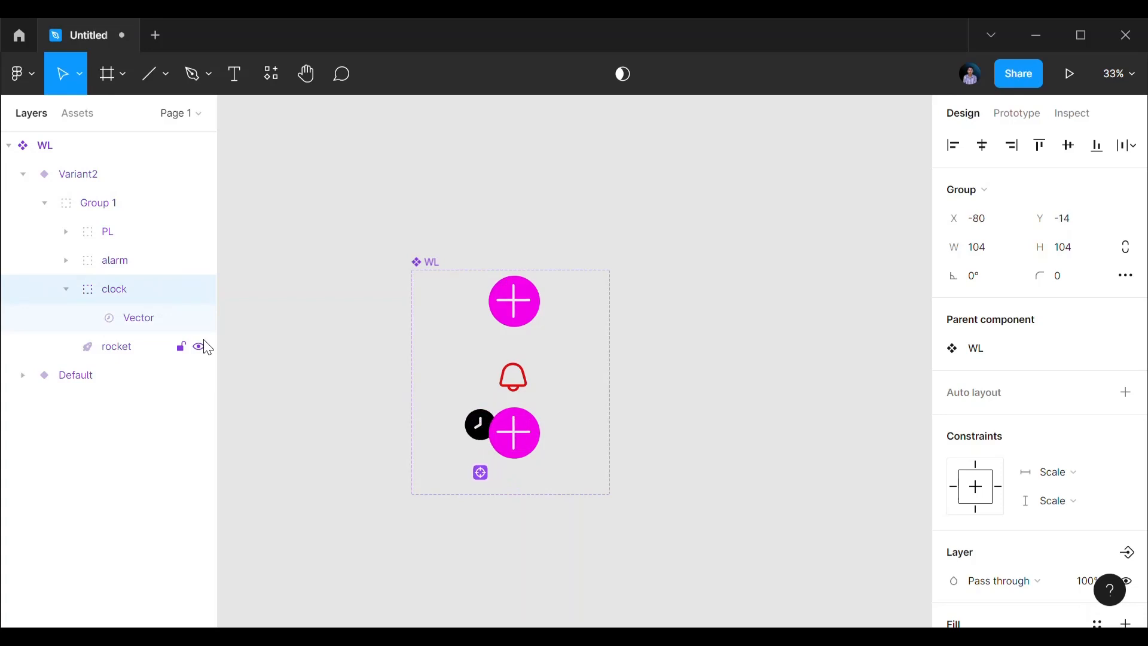
{"action": "key", "text": "shift+Up"}
{"action": "key", "text": "shift+Up"}
{"action": "key", "text": "shift+Up"}
{"action": "key", "text": "shift+Up"}
{"action": "key", "text": "shift+Up"}
{"action": "key", "text": "shift+Left"}
{"action": "key", "text": "shift+Left"}
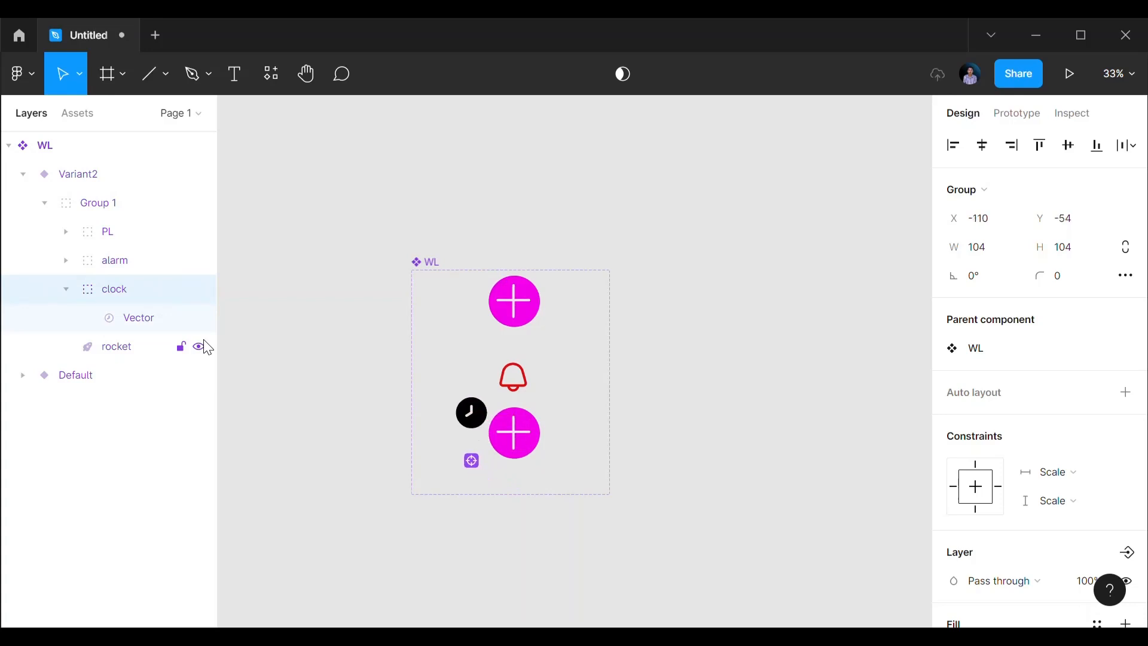
{"action": "key", "text": "shift+Left"}
{"action": "key", "text": "shift+Left"}
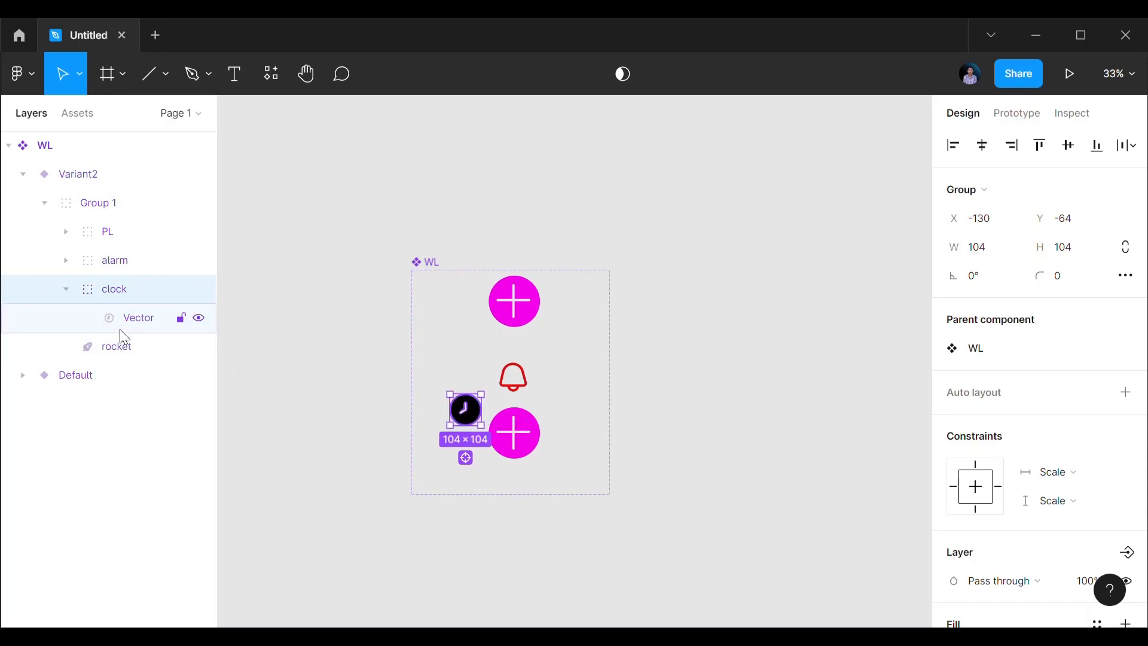
Step: Move Variant2's rocket icon out from behind the button to its lower left, at X -150, Y 96
{"action": "left_click", "coordinate": [109, 353]}
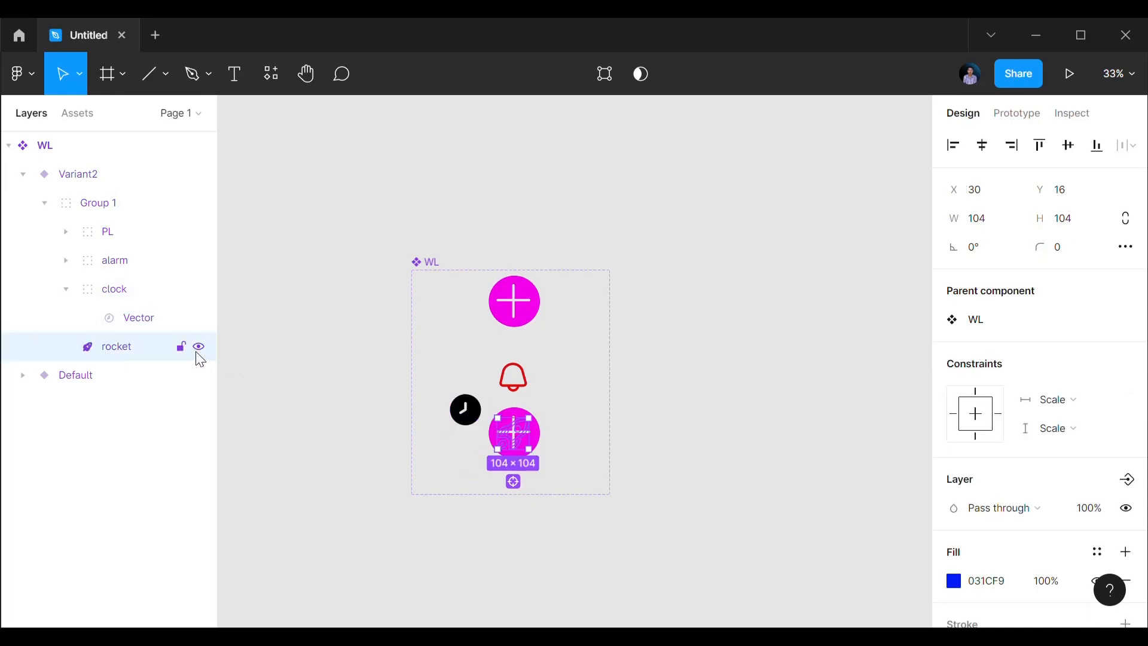
{"action": "key", "text": "shift+Down"}
{"action": "key", "text": "shift+Down"}
{"action": "key", "text": "shift+Left"}
{"action": "key", "text": "shift+Left"}
{"action": "key", "text": "shift+Left"}
{"action": "key", "text": "shift+Left"}
{"action": "key", "text": "shift+Left"}
{"action": "key", "text": "shift+Left"}
{"action": "key", "text": "shift+Left"}
{"action": "key", "text": "shift+Down"}
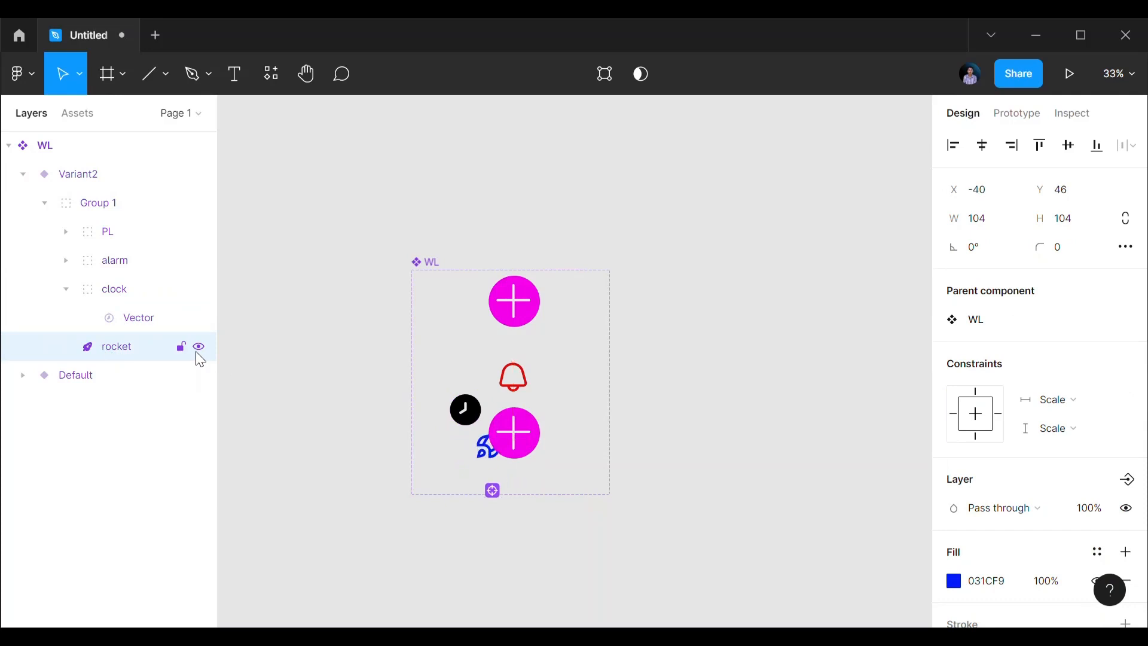
{"action": "key", "text": "shift+Left"}
{"action": "key", "text": "shift+Left"}
{"action": "key", "text": "shift+Down"}
{"action": "key", "text": "shift+Left"}
{"action": "key", "text": "shift+Left"}
{"action": "key", "text": "shift+Left"}
{"action": "key", "text": "shift+Down"}
{"action": "key", "text": "shift+Down"}
{"action": "key", "text": "shift+Down"}
{"action": "key", "text": "shift+Down"}
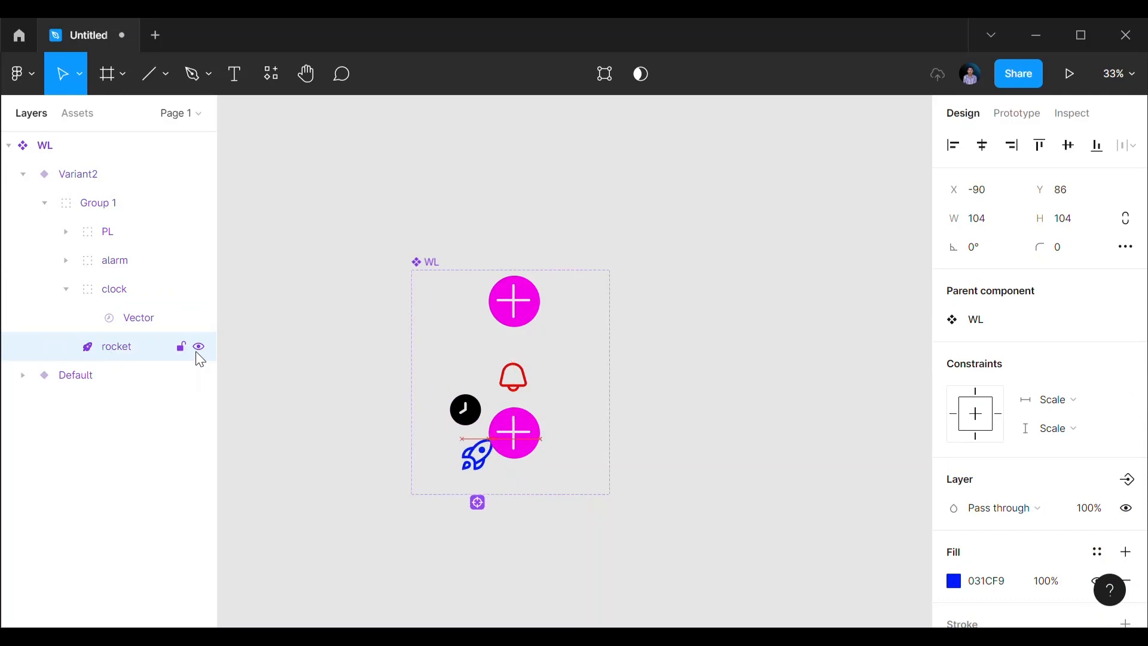
{"action": "key", "text": "shift+Left"}
{"action": "key", "text": "shift+Left"}
{"action": "key", "text": "shift+Left"}
{"action": "key", "text": "shift+Left"}
{"action": "key", "text": "shift+Left"}
{"action": "key", "text": "shift+Left"}
{"action": "key", "text": "shift+Down"}
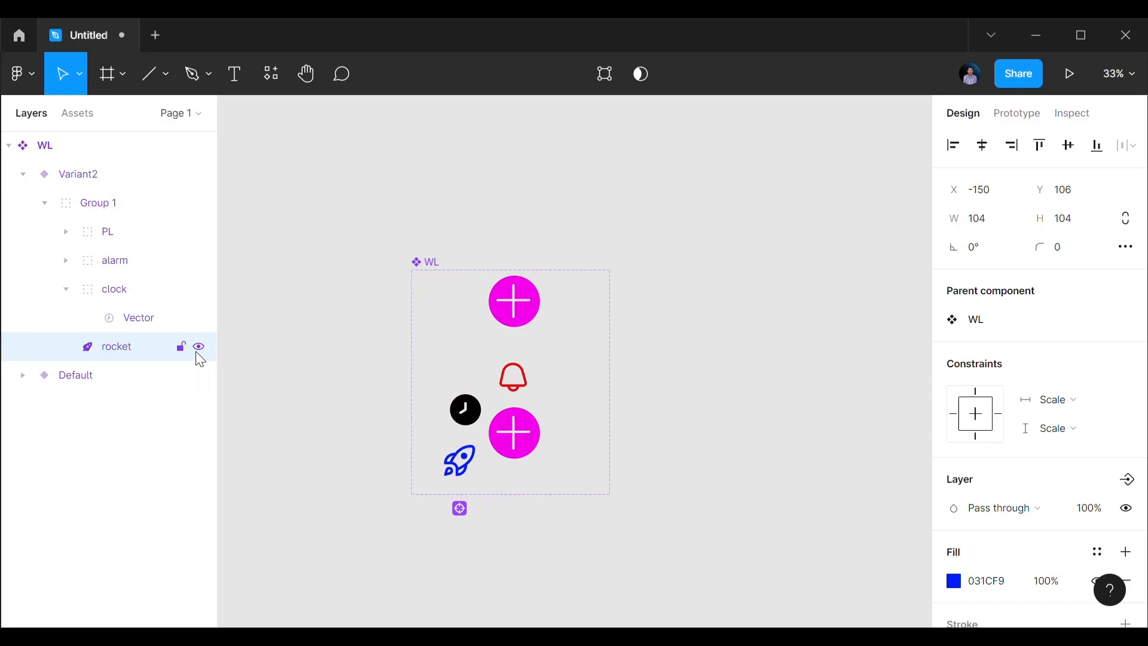
{"action": "key", "text": "shift+Up"}
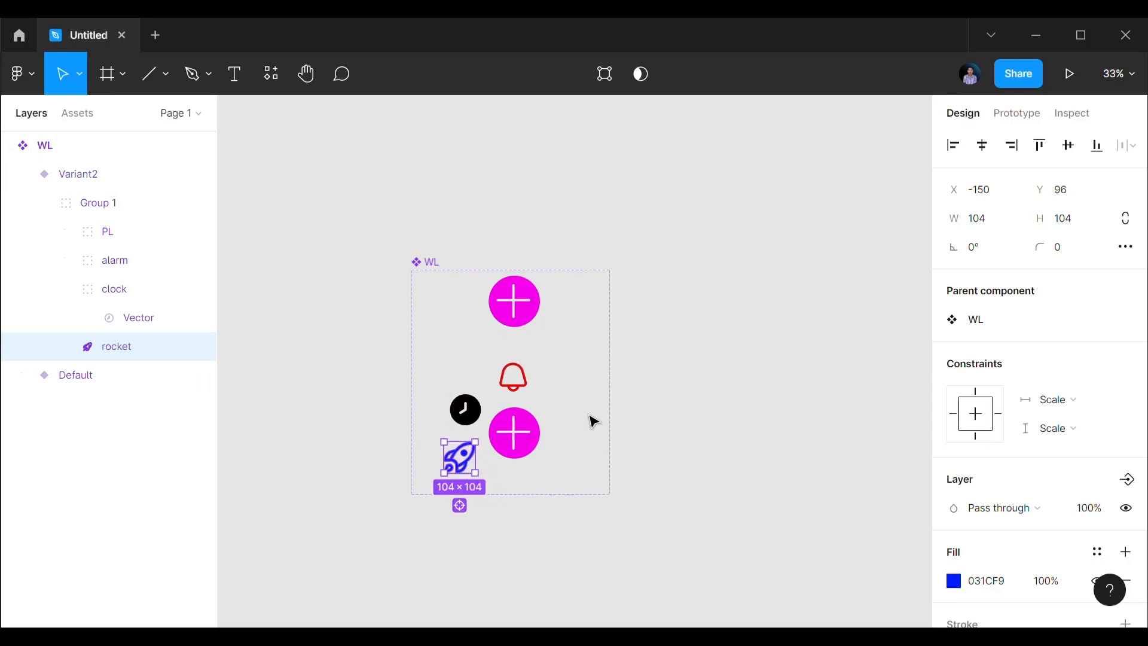
Step: Nudge Variant2's clock icon up to Y -74
{"action": "left_click", "coordinate": [474, 424]}
{"action": "key", "text": "shift+Up"}
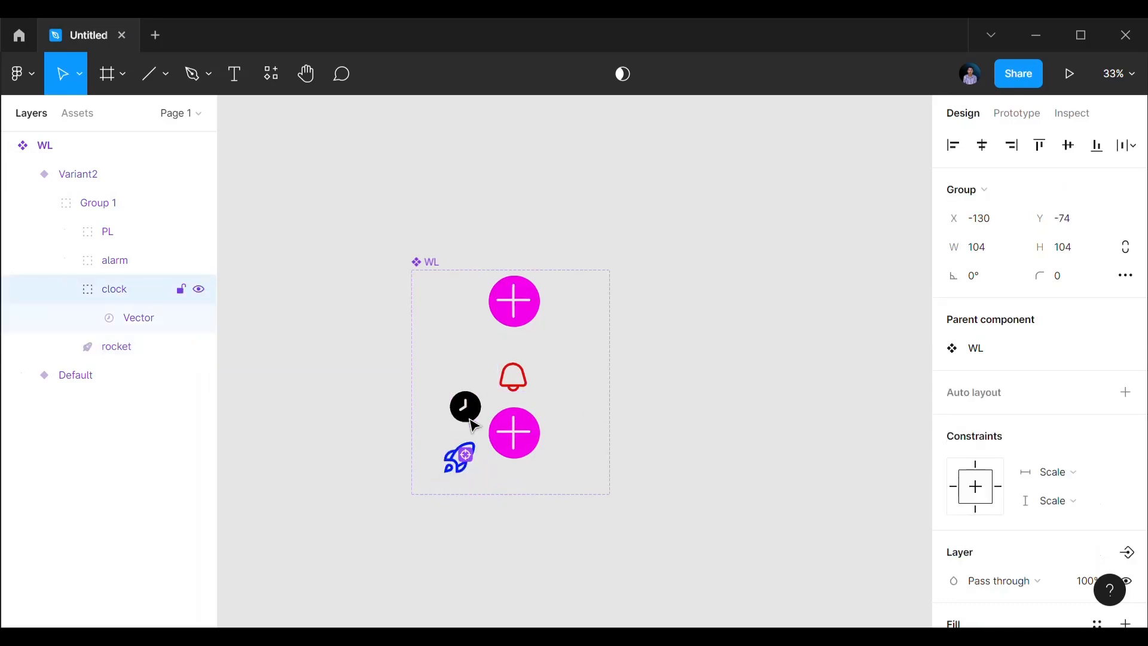
Step: Nudge Variant2's alarm icon up to Y -174
{"action": "left_click", "coordinate": [518, 389]}
{"action": "key", "text": "Up"}
{"action": "key", "text": "Up"}
{"action": "key", "text": "Up"}
{"action": "key", "text": "Up"}
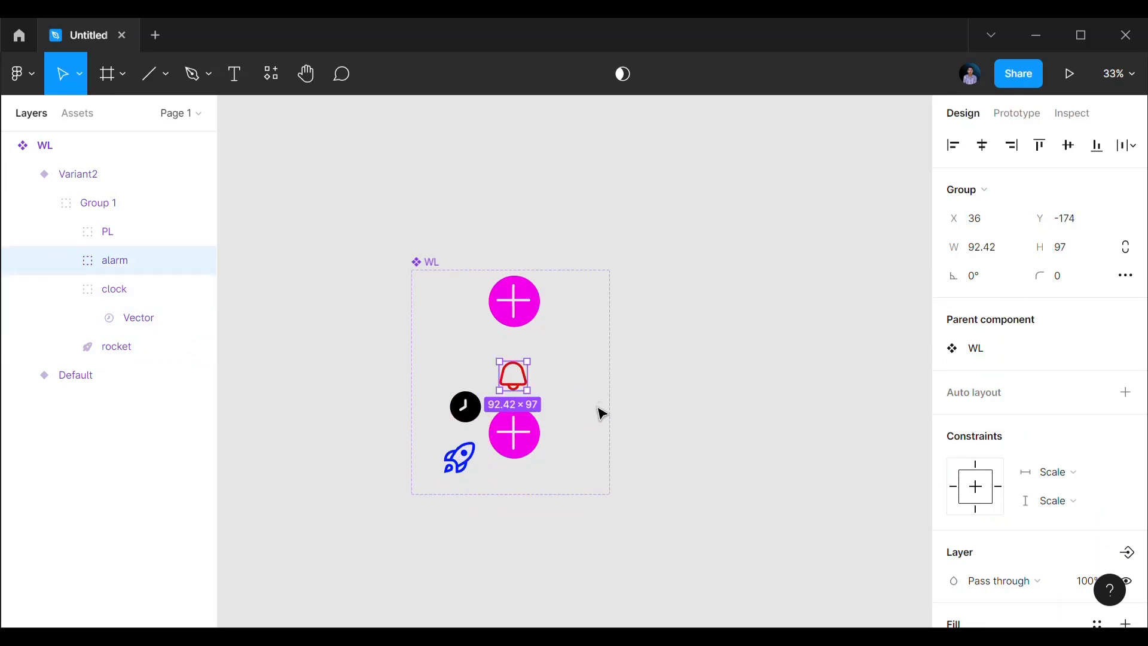
{"action": "left_click", "coordinate": [556, 206]}
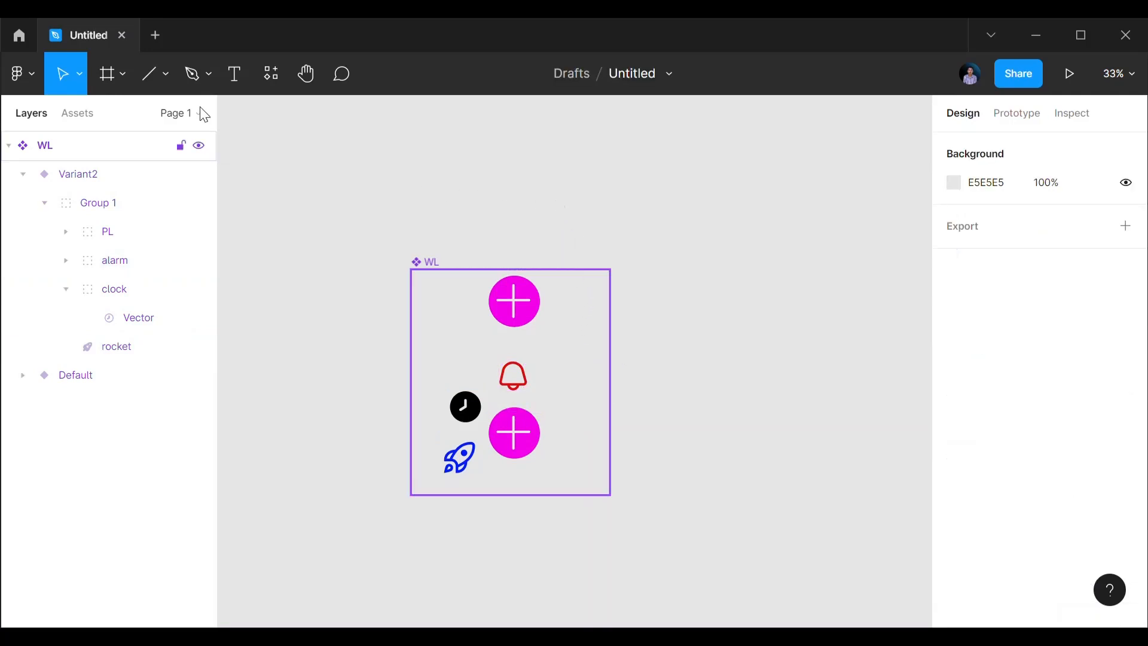
Step: Link the Default variant to Variant2 with an on-click Change to interaction using Smart animate
{"action": "left_click", "coordinate": [1018, 114]}
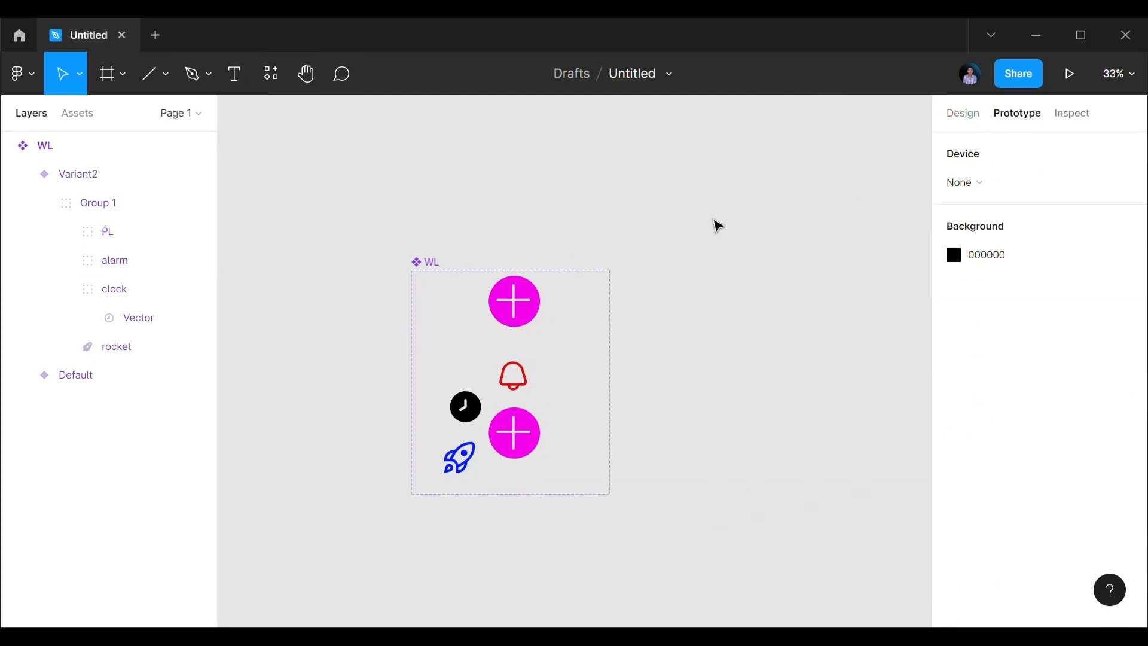
{"action": "left_click", "coordinate": [540, 299]}
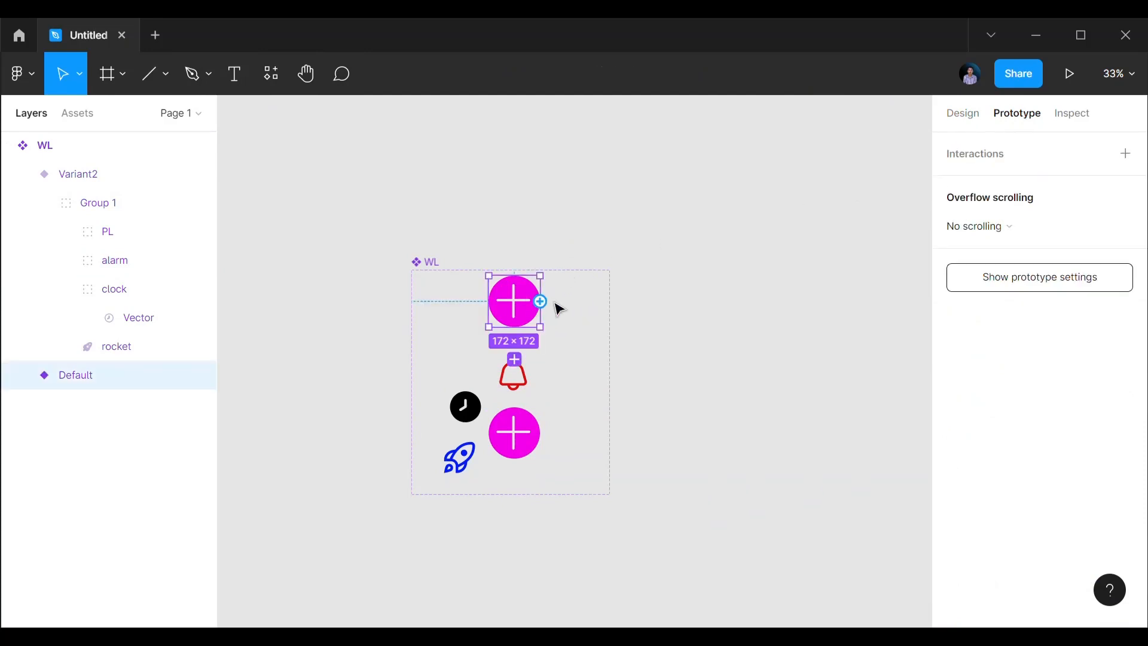
{"action": "left_click_drag", "start_coordinate": [541, 302], "coordinate": [515, 431]}
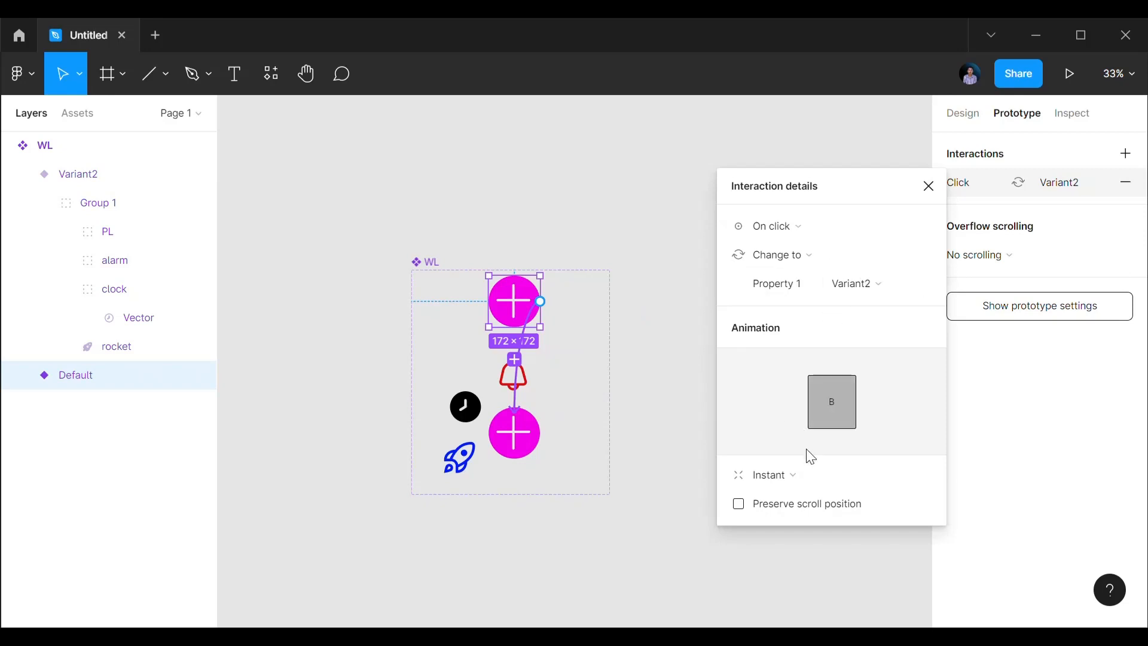
{"action": "left_click", "coordinate": [777, 480]}
{"action": "left_click", "coordinate": [788, 476]}
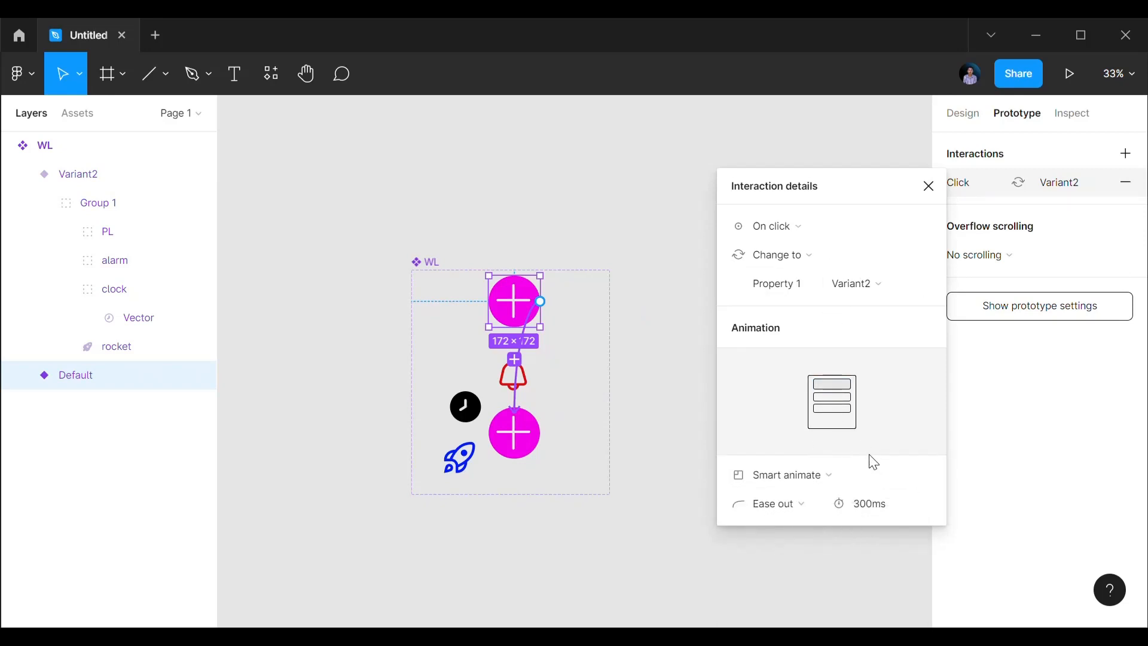
Step: Rotate the plus group inside Variant2's PL group to 45° so it forms a cross
{"action": "left_click", "coordinate": [527, 437]}
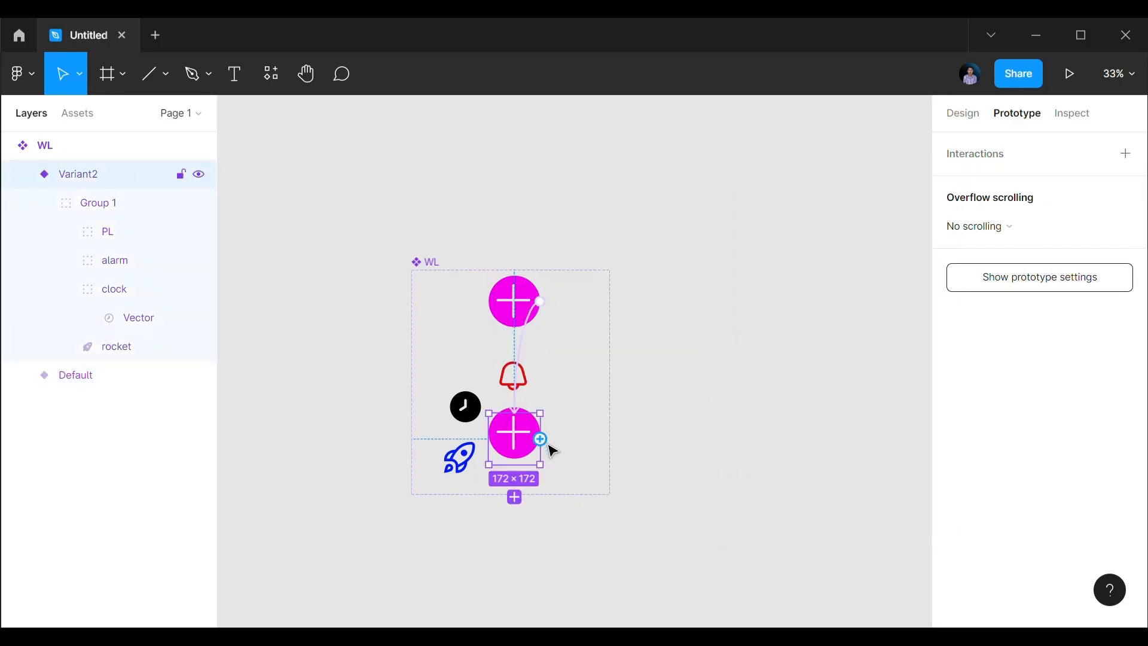
{"action": "left_click", "coordinate": [963, 119]}
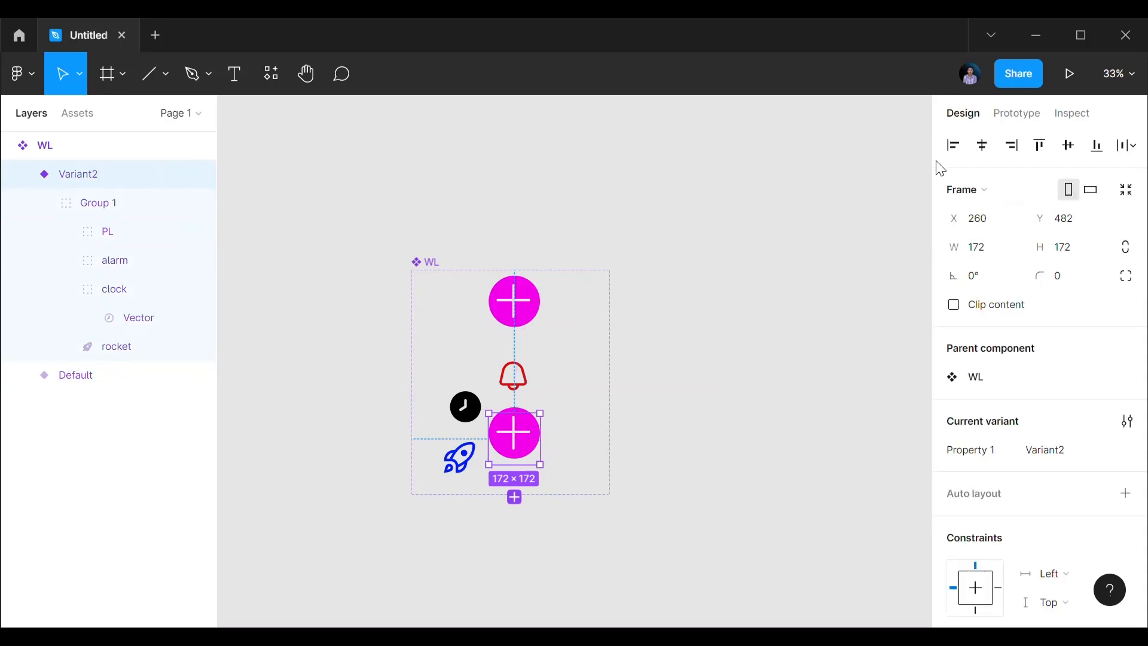
{"action": "left_click", "coordinate": [518, 448]}
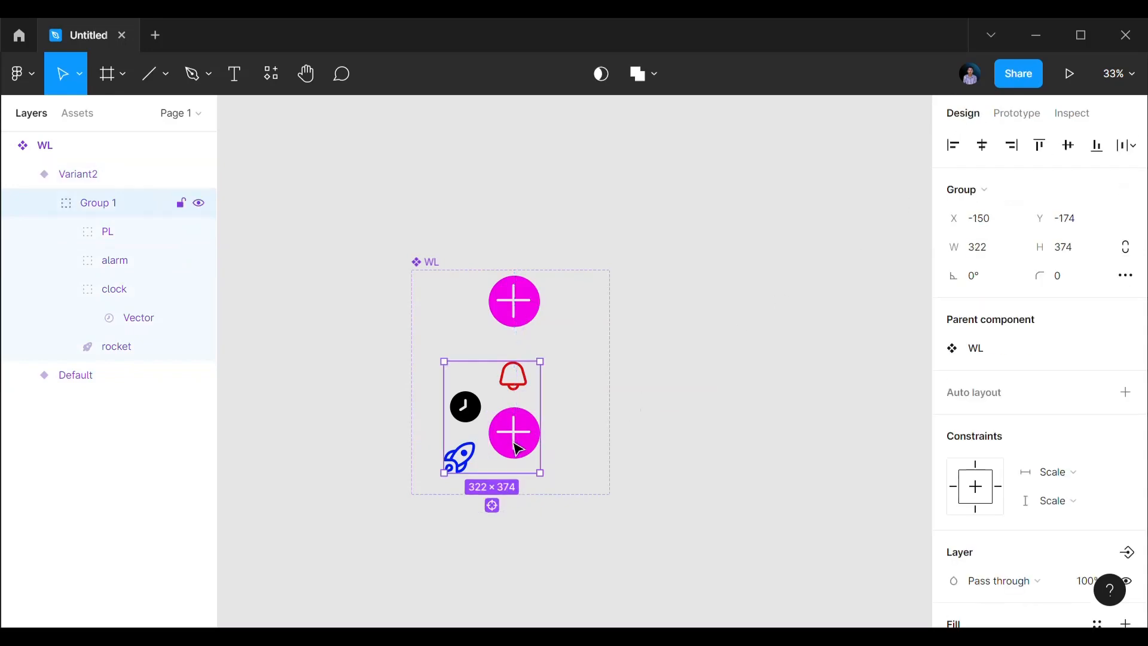
{"action": "left_click", "coordinate": [98, 240]}
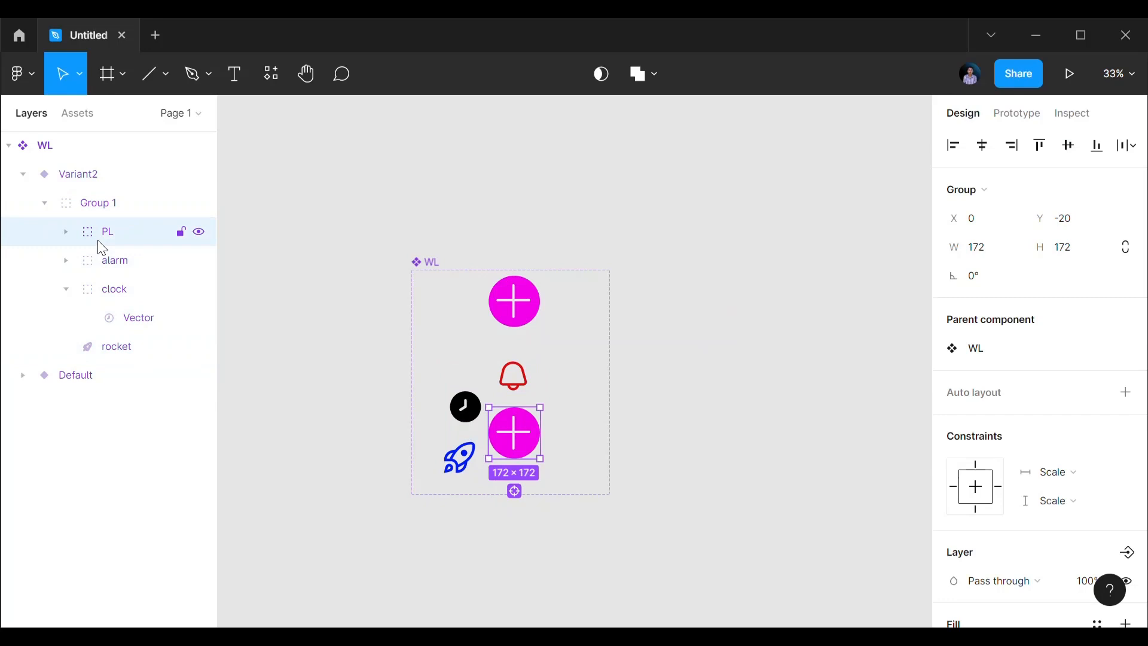
{"action": "left_click", "coordinate": [66, 232]}
{"action": "left_click", "coordinate": [123, 271]}
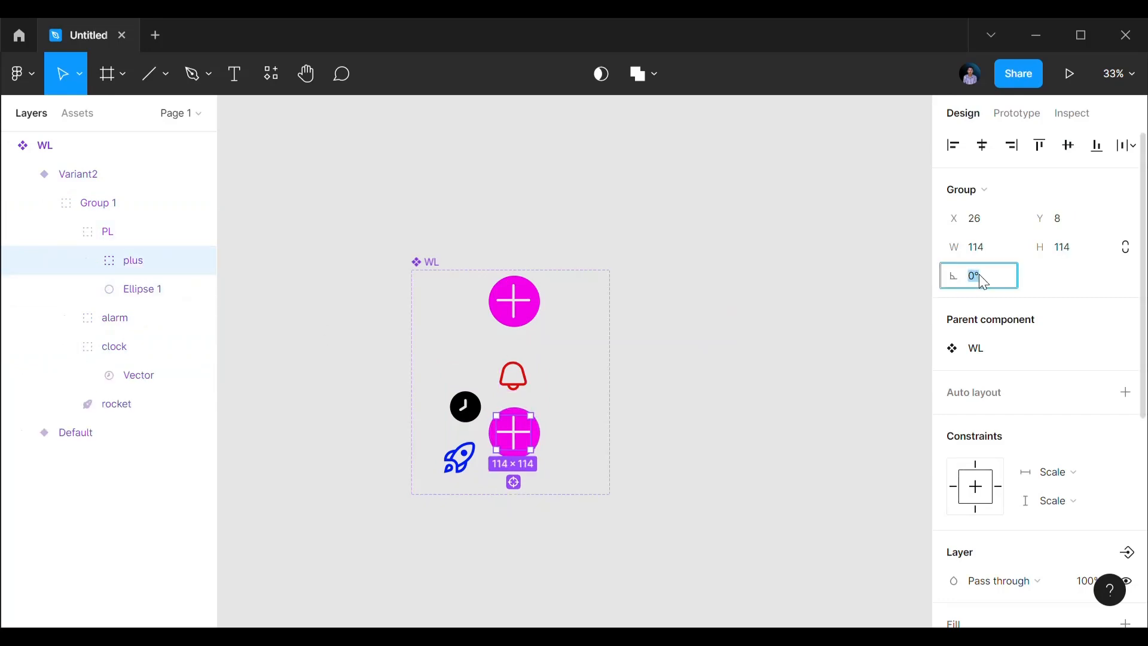
{"action": "key", "text": "shift+Up"}
{"action": "key", "text": "shift+Up"}
{"action": "key", "text": "shift+Up"}
{"action": "key", "text": "shift+Up"}
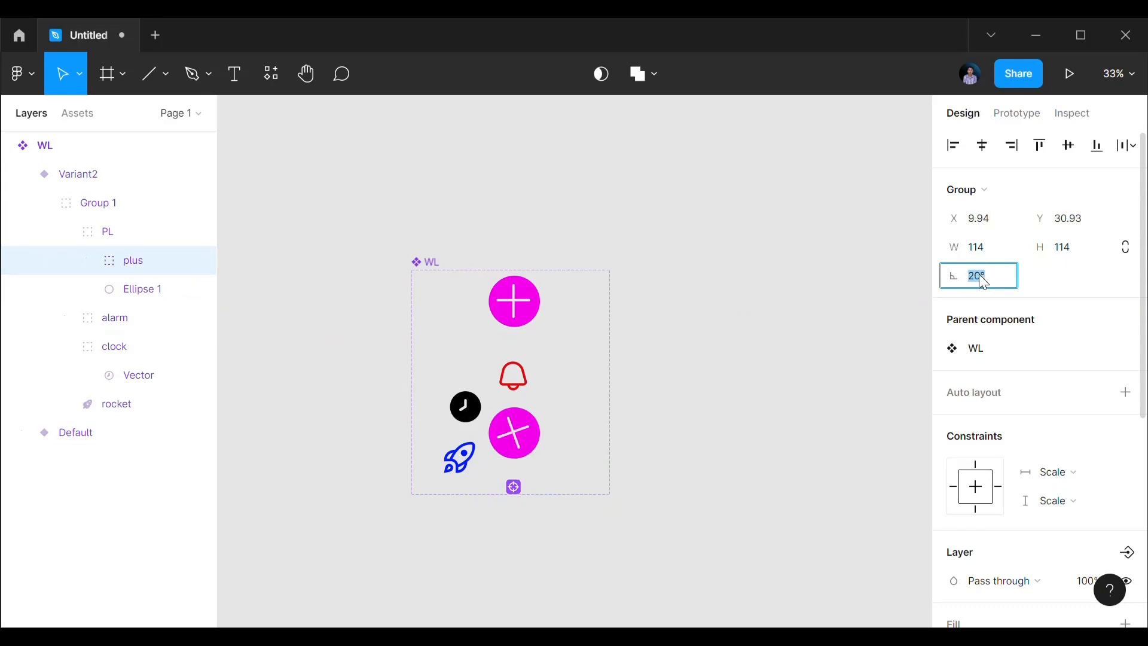
{"action": "key", "text": "shift+Up"}
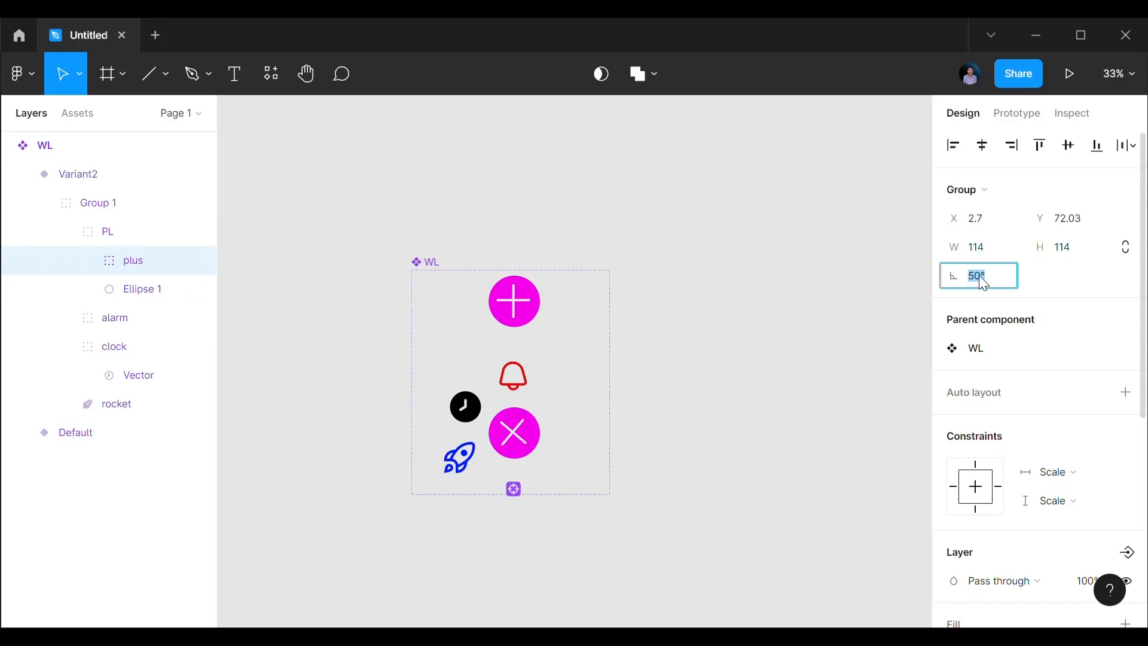
{"action": "key", "text": "Down"}
{"action": "key", "text": "Down"}
{"action": "key", "text": "Down"}
{"action": "key", "text": "Down"}
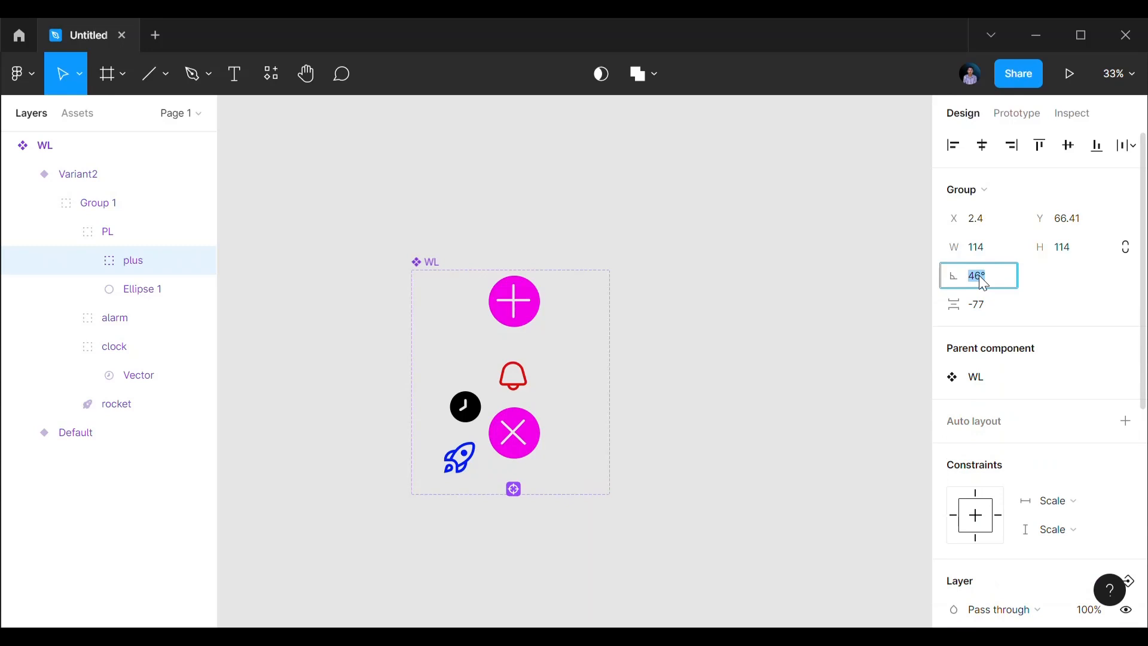
{"action": "key", "text": "Down"}
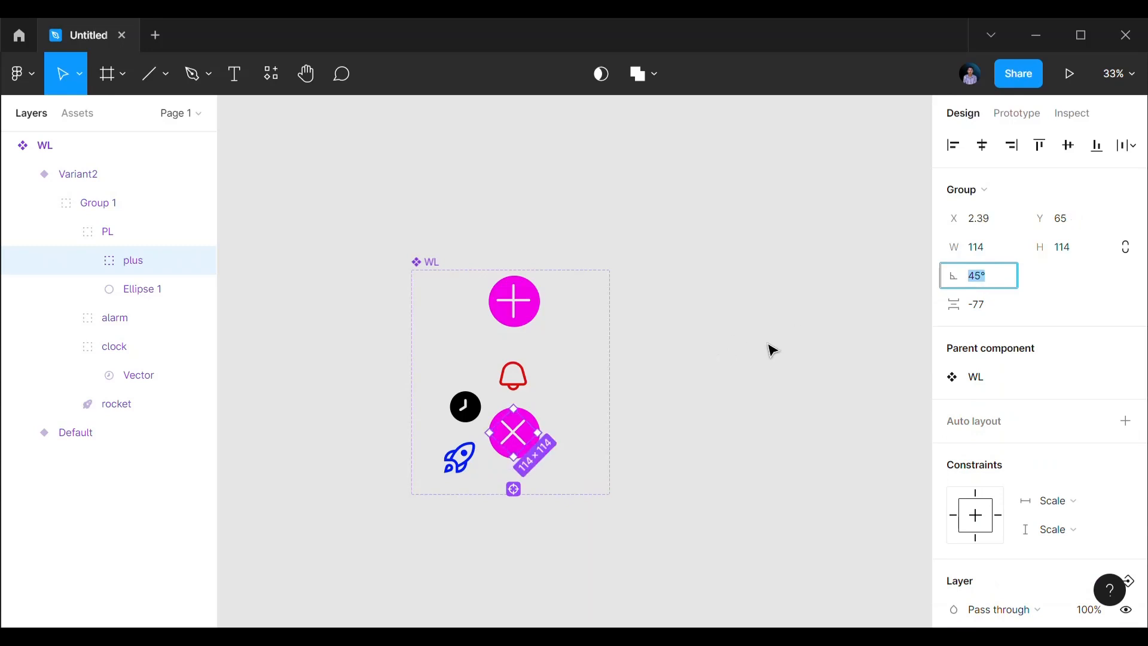
{"action": "left_click", "coordinate": [774, 350]}
Step: Nudge Variant2's rotated plus group right to X 6.39 within the magenta circle
{"action": "left_click", "coordinate": [514, 432]}
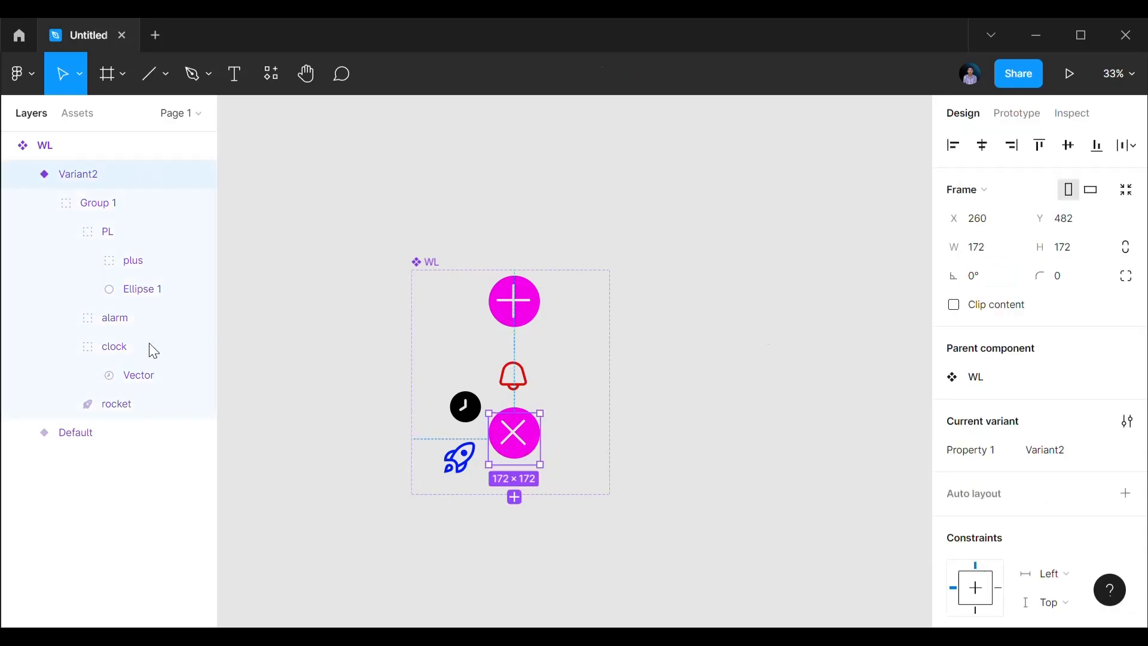
{"action": "left_click", "coordinate": [87, 262]}
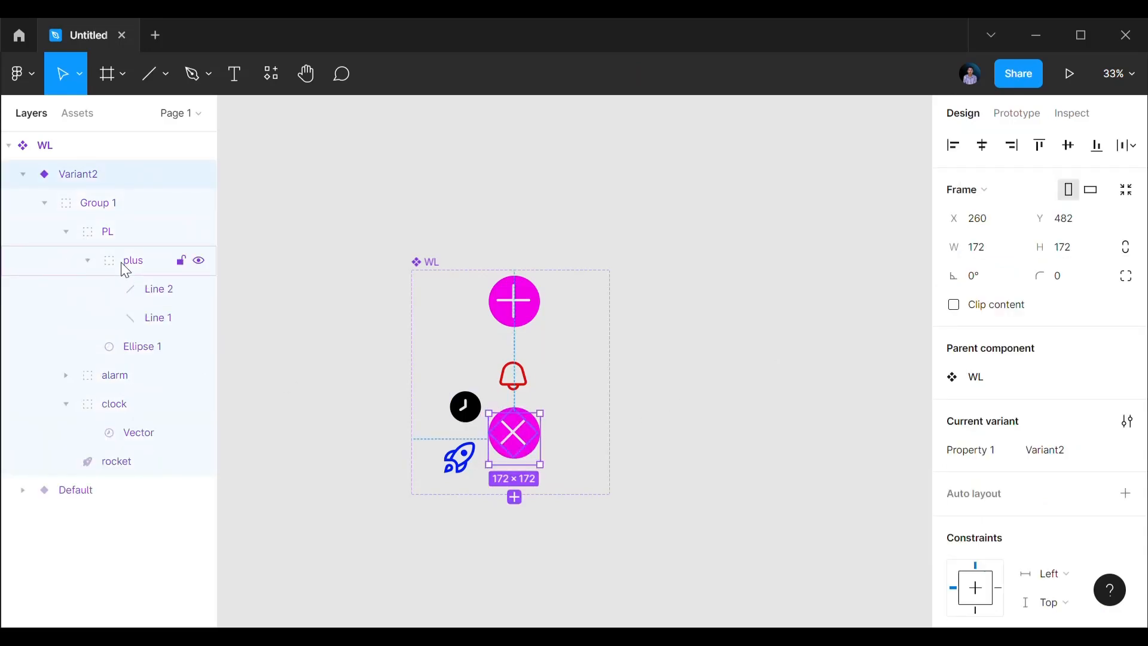
{"action": "left_click", "coordinate": [127, 263]}
{"action": "key", "text": "Right"}
{"action": "key", "text": "Right"}
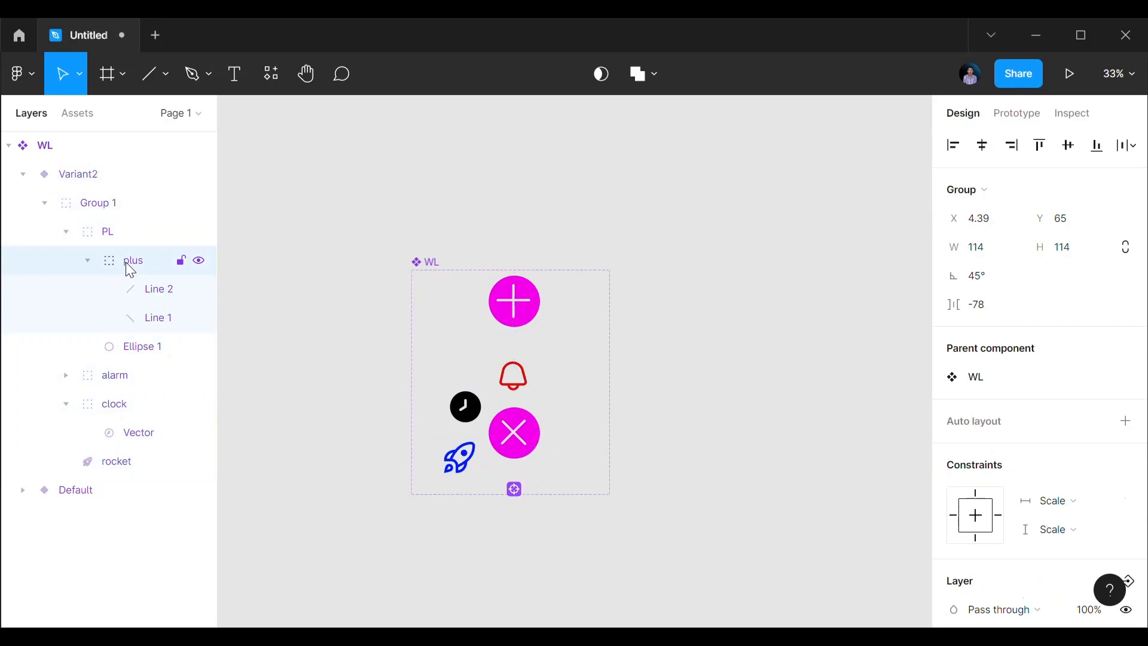
{"action": "key", "text": "Right"}
{"action": "key", "text": "Right"}
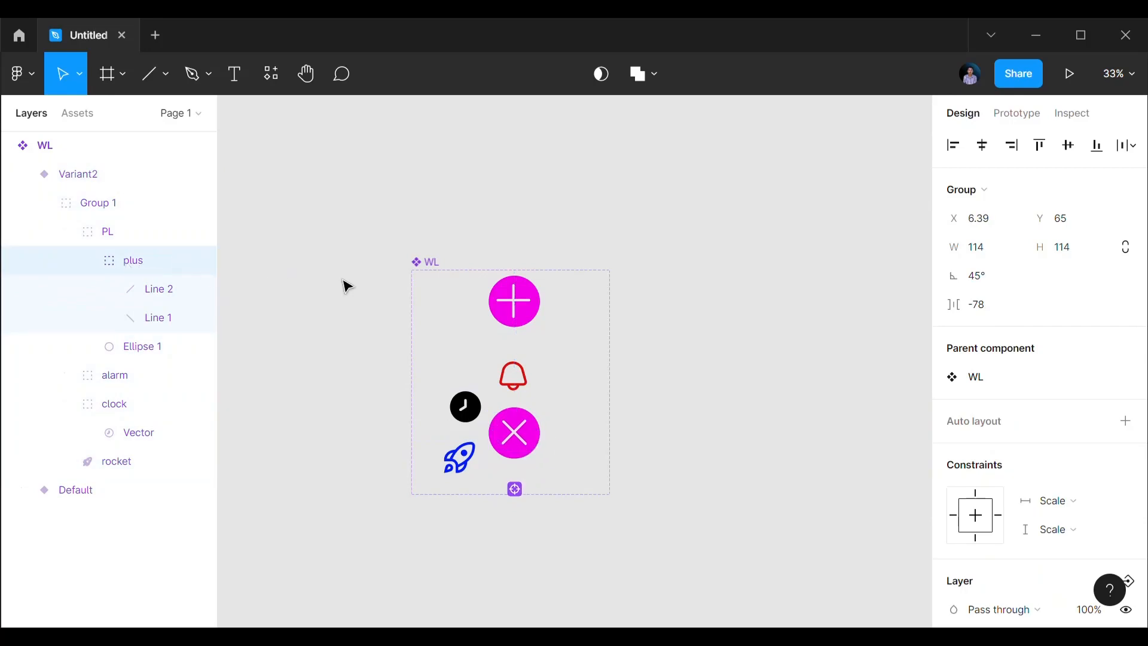
{"action": "key", "text": "Escape"}
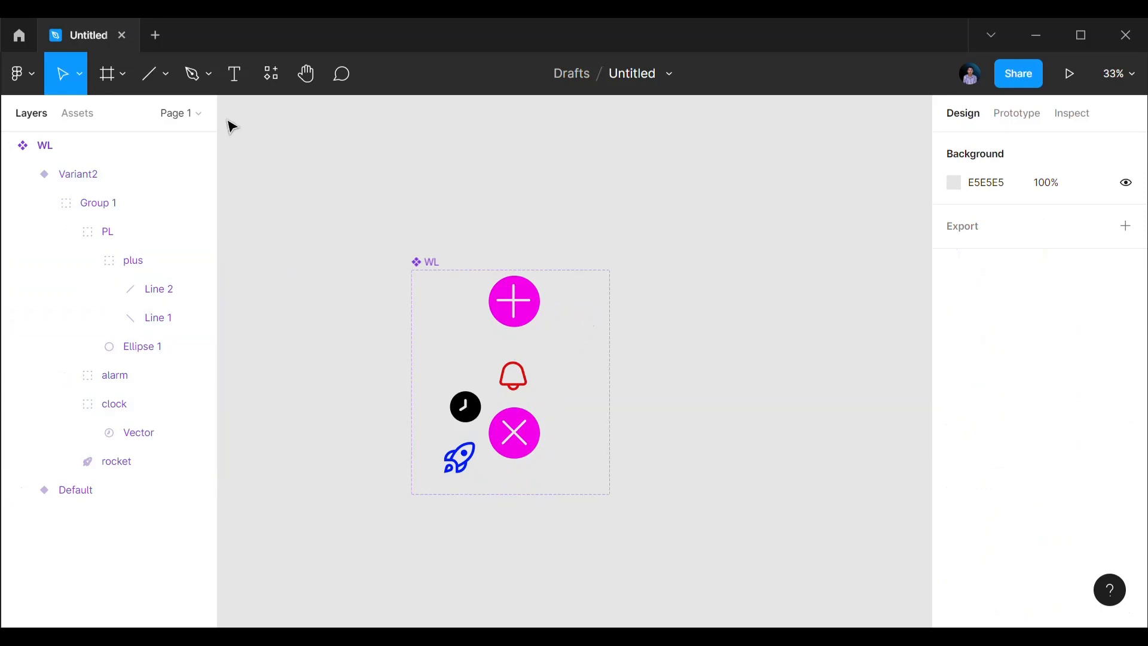
Step: Link Variant2 back to the Default variant with an on-click Change to interaction using Smart animate
{"action": "left_click", "coordinate": [1035, 127]}
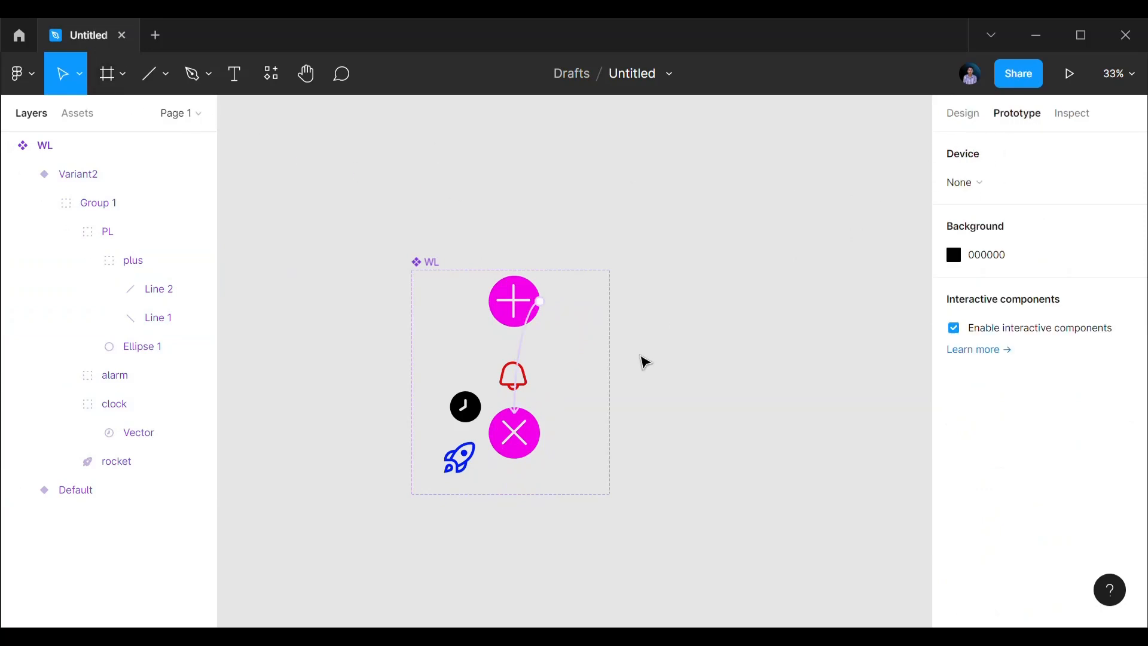
{"action": "left_click", "coordinate": [532, 441]}
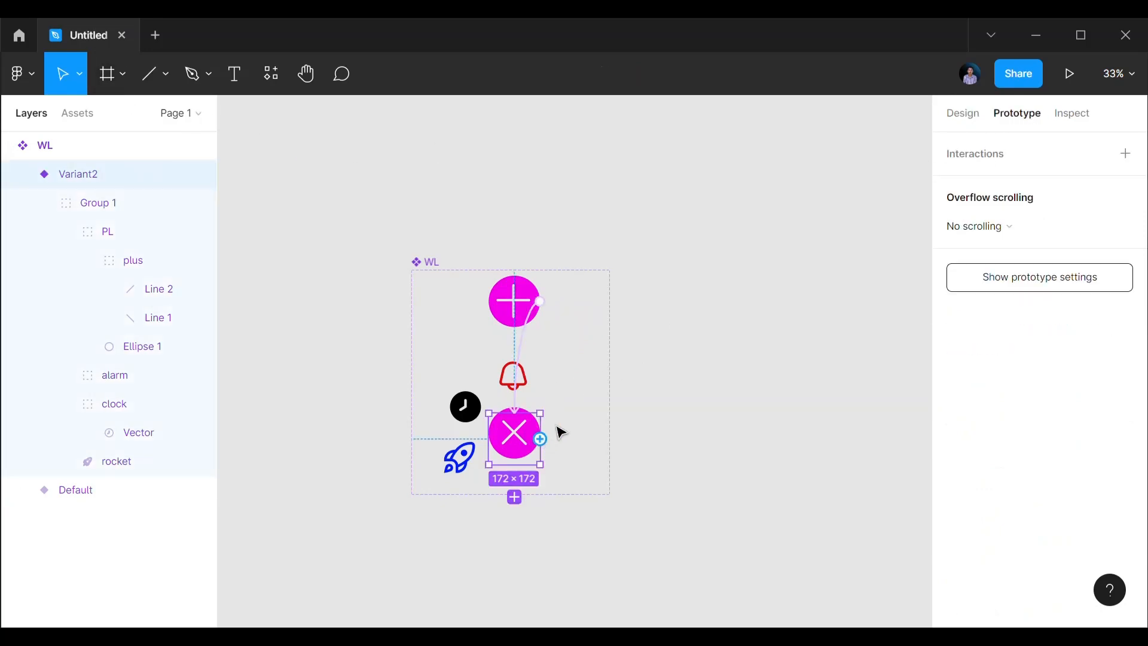
{"action": "left_click_drag", "start_coordinate": [541, 440], "coordinate": [532, 302]}
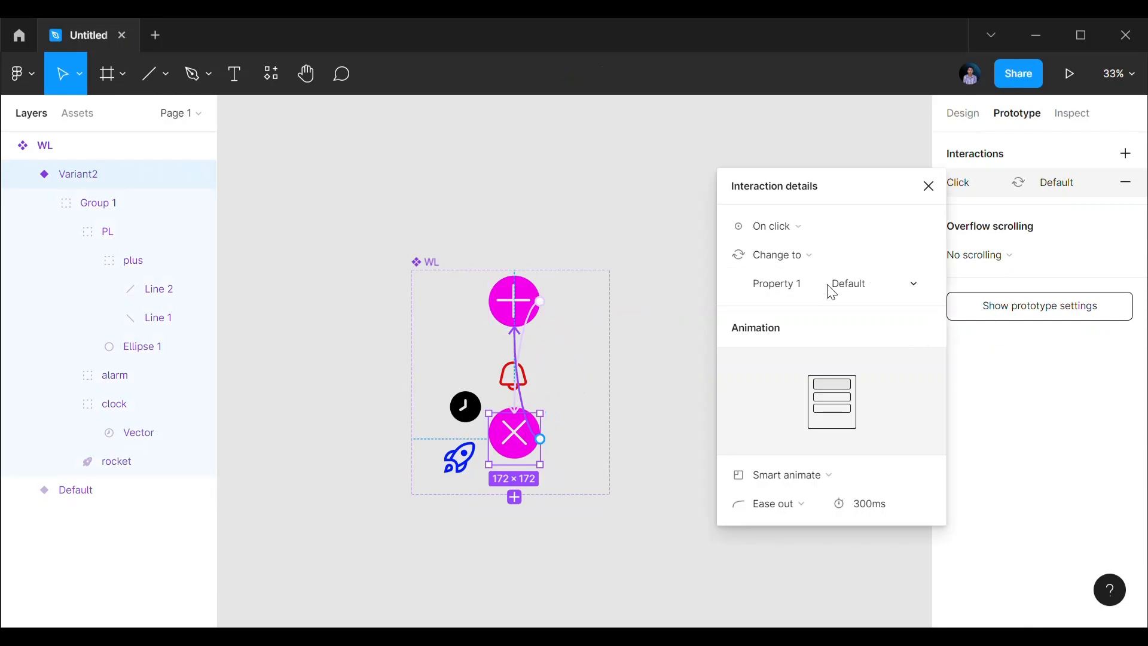
{"action": "left_click", "coordinate": [928, 187]}
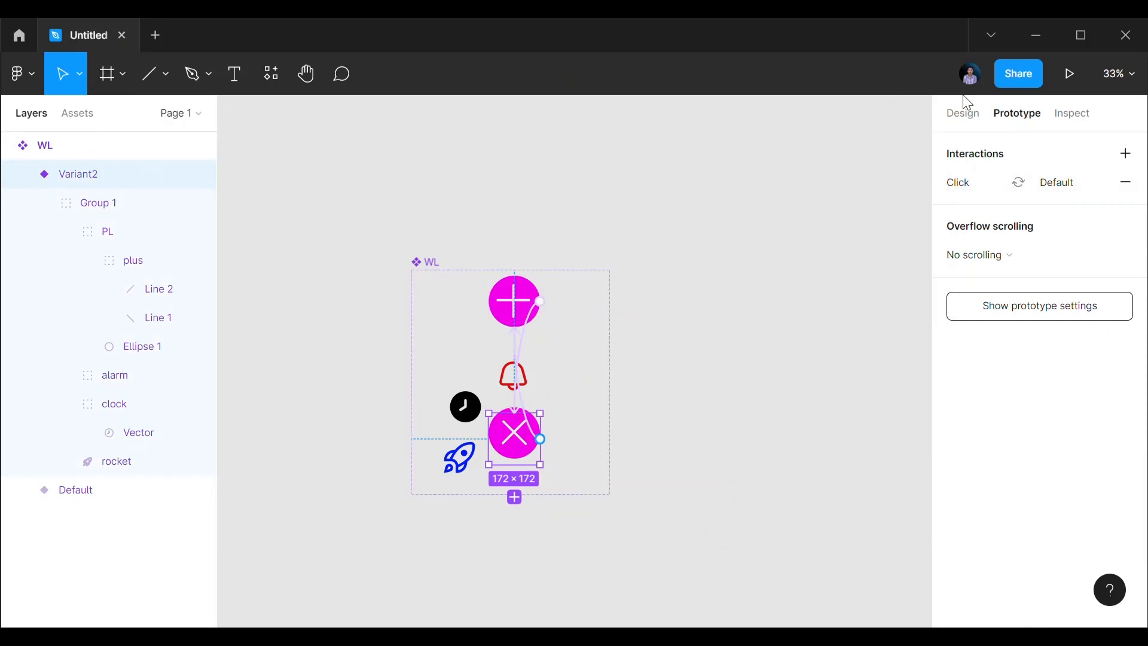
Step: Draw a tall frame of about 705 × 1211 to the right of the WL component set
{"action": "left_click", "coordinate": [960, 115]}
{"action": "left_click", "coordinate": [109, 78]}
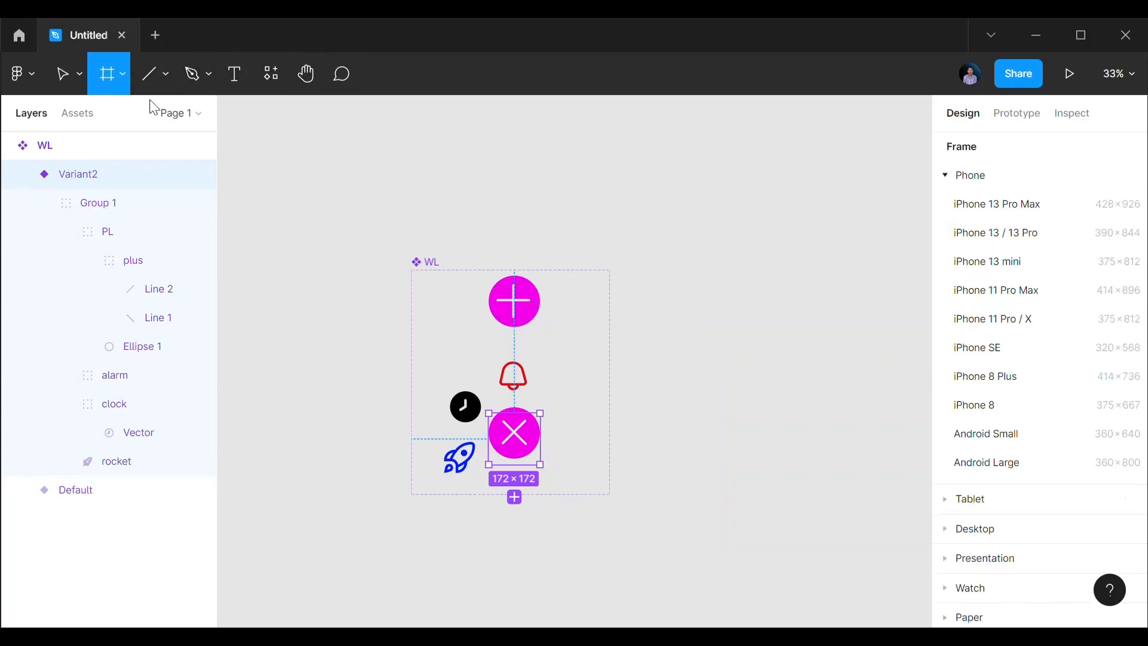
{"action": "left_click_drag", "start_coordinate": [658, 208], "coordinate": [866, 568]}
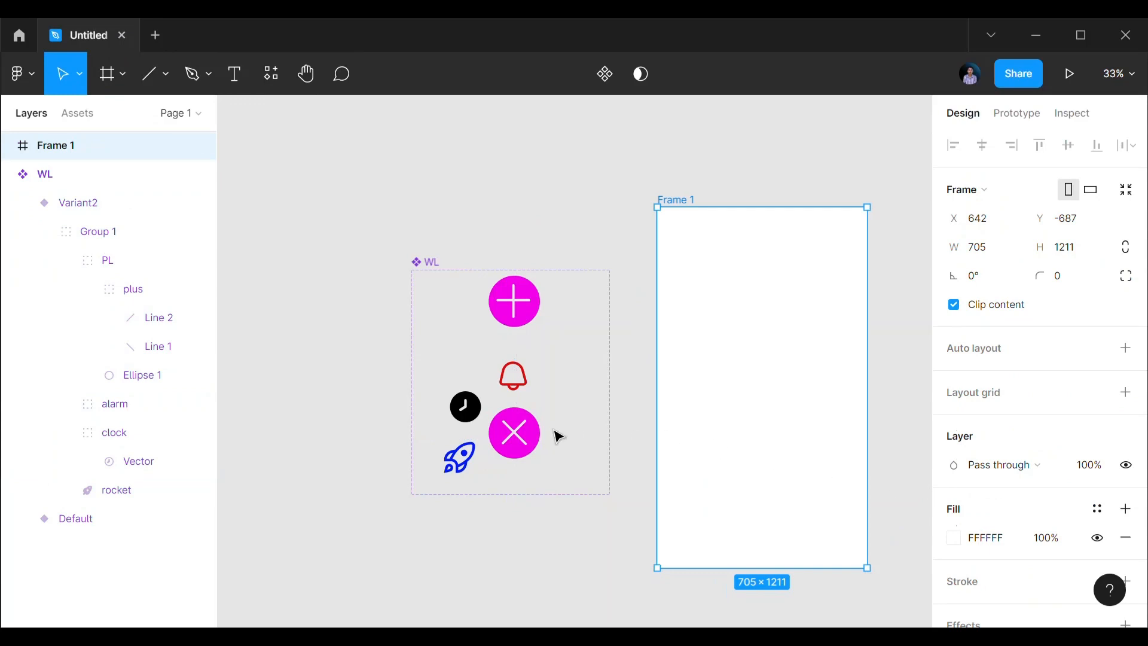
Step: Place an instance of the WL component in Frame 1's lower-right corner, at about X 508, Y 1023
{"action": "left_click", "coordinate": [80, 116]}
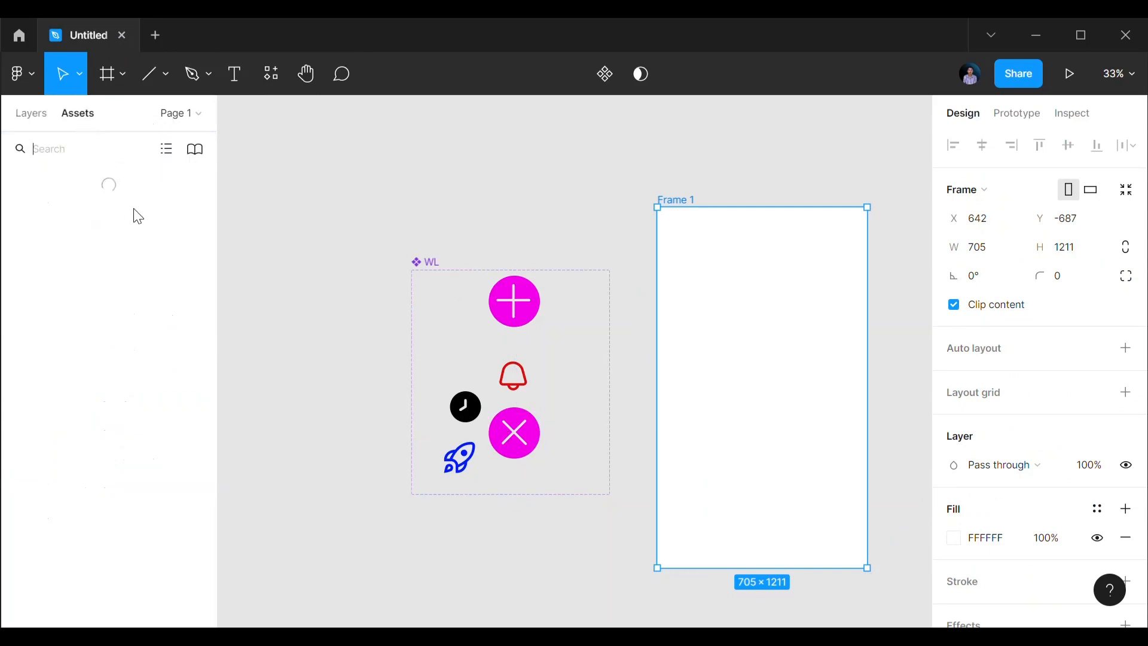
{"action": "left_click_drag", "start_coordinate": [58, 252], "coordinate": [830, 535]}
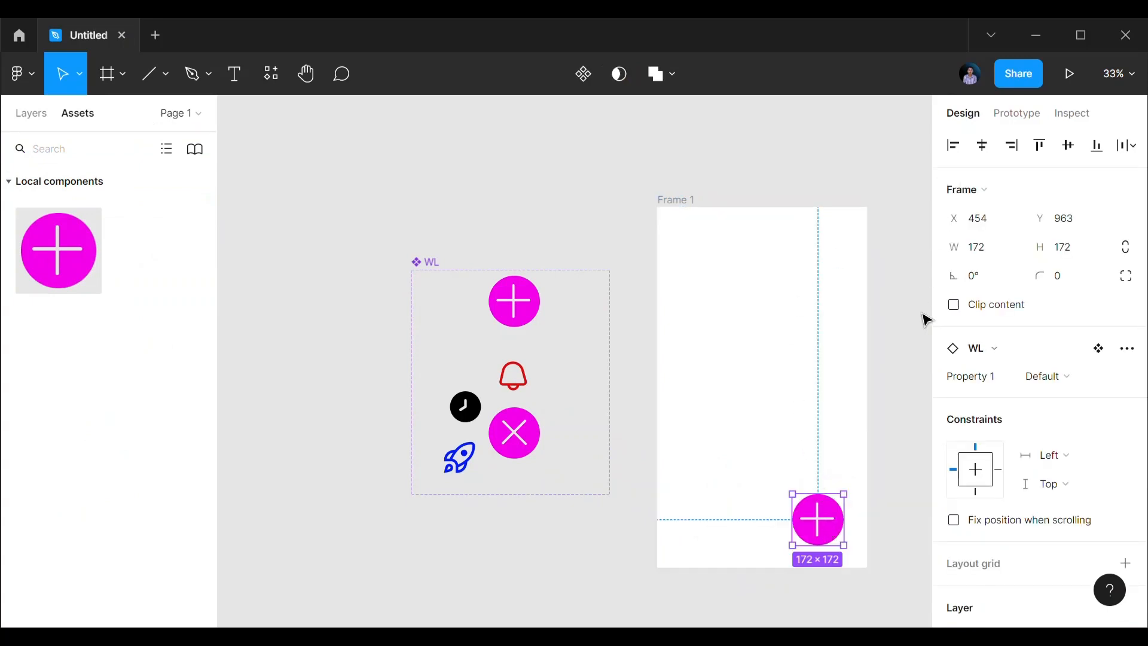
{"action": "scroll", "coordinate": [912, 404], "scroll_direction": "down", "scroll_amount": 3}
{"action": "scroll", "coordinate": [915, 407], "scroll_direction": "up", "scroll_amount": 1}
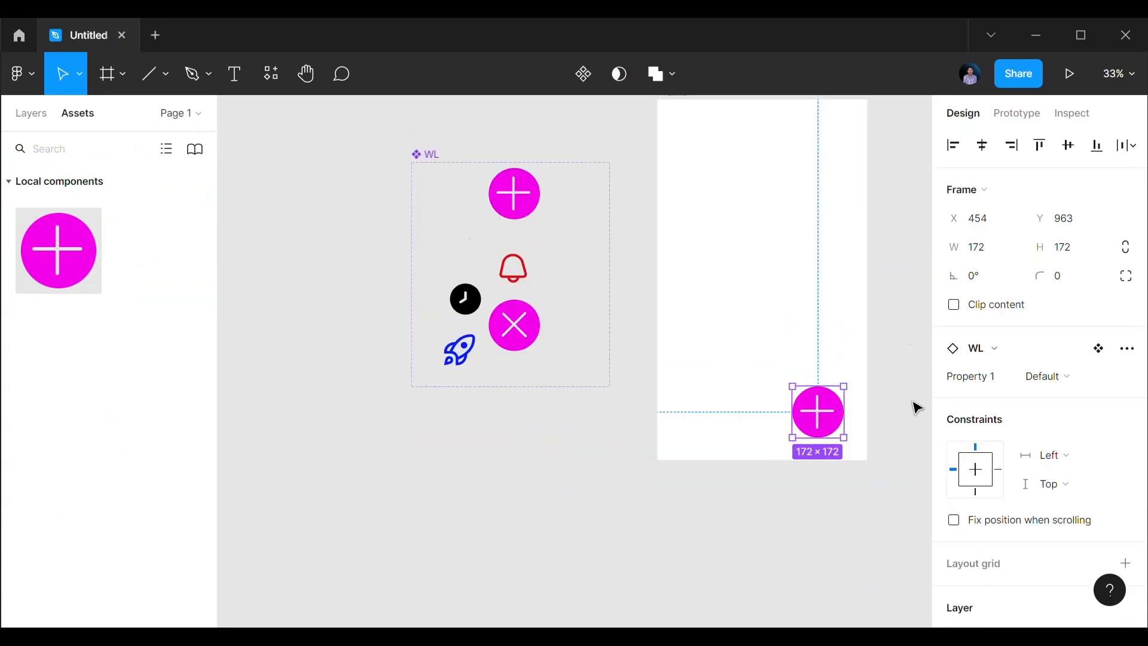
{"action": "mouse_move", "coordinate": [826, 418]}
{"action": "left_mouse_down"}
{"action": "mouse_move", "coordinate": [848, 439]}
{"action": "mouse_move", "coordinate": [838, 436]}
{"action": "left_mouse_up"}
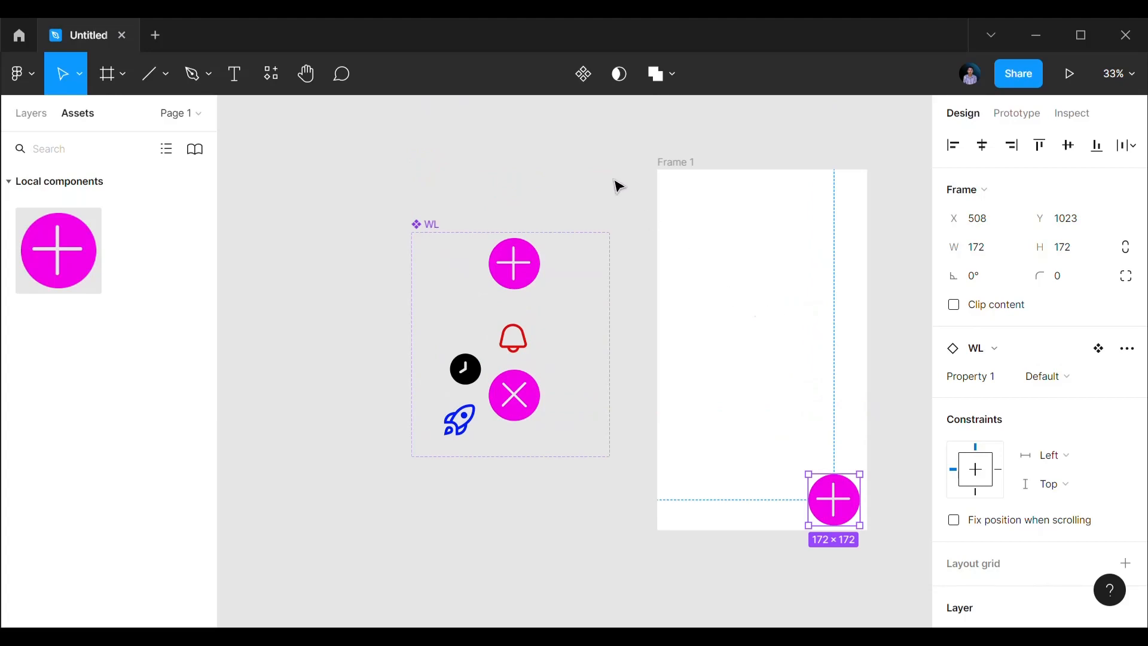
Step: Fill Frame 1 with the purple document color 9747FF
{"action": "left_click", "coordinate": [693, 168]}
{"action": "scroll", "coordinate": [1017, 389], "scroll_direction": "down", "scroll_amount": 3}
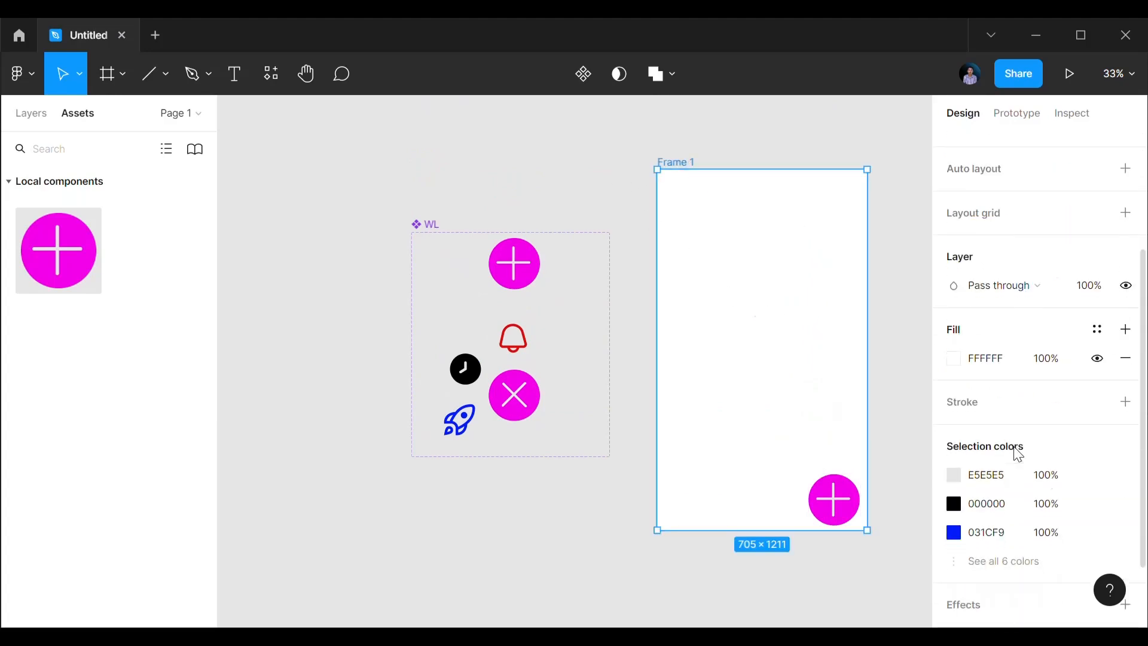
{"action": "left_click", "coordinate": [955, 360]}
{"action": "left_click_drag", "start_coordinate": [824, 165], "coordinate": [310, 123]}
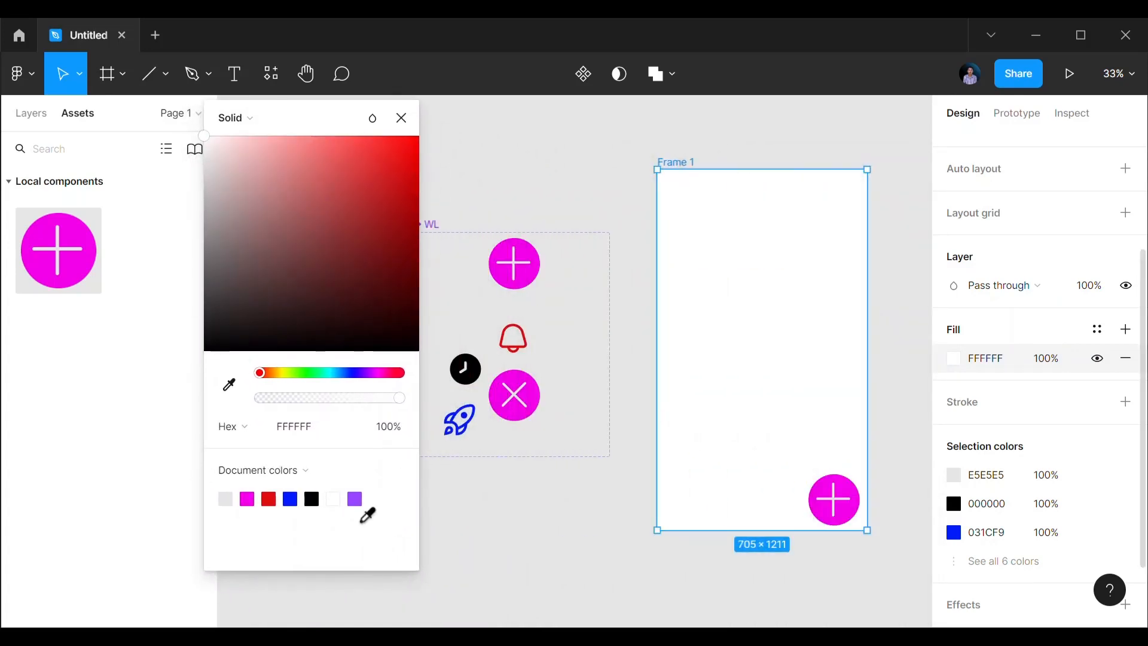
{"action": "left_click", "coordinate": [357, 500]}
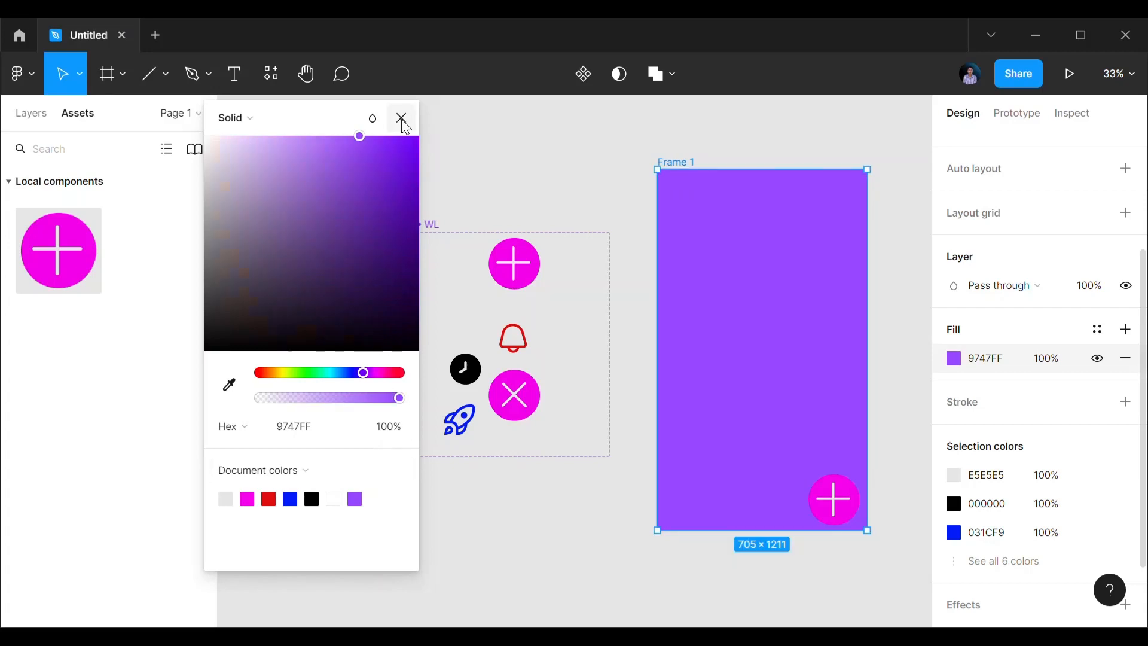
Step: Change Frame 1's fill to a linear gradient and set its lower stop to blue 031CF9 at 31% opacity
{"action": "left_click", "coordinate": [245, 129]}
{"action": "left_click", "coordinate": [261, 142]}
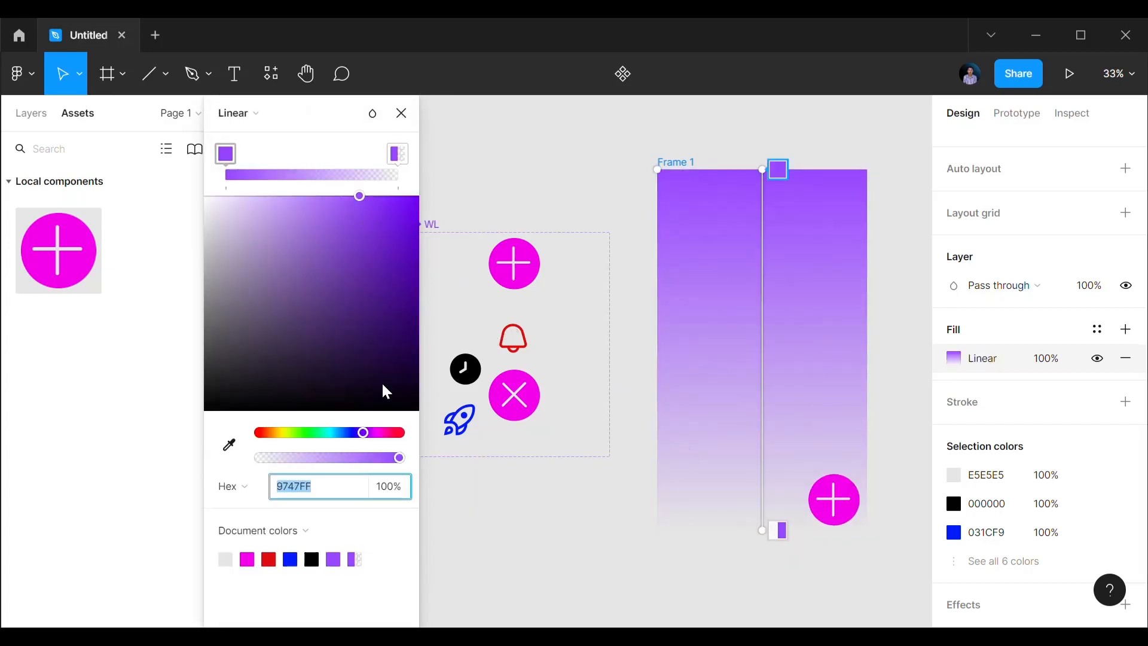
{"action": "left_click", "coordinate": [778, 530]}
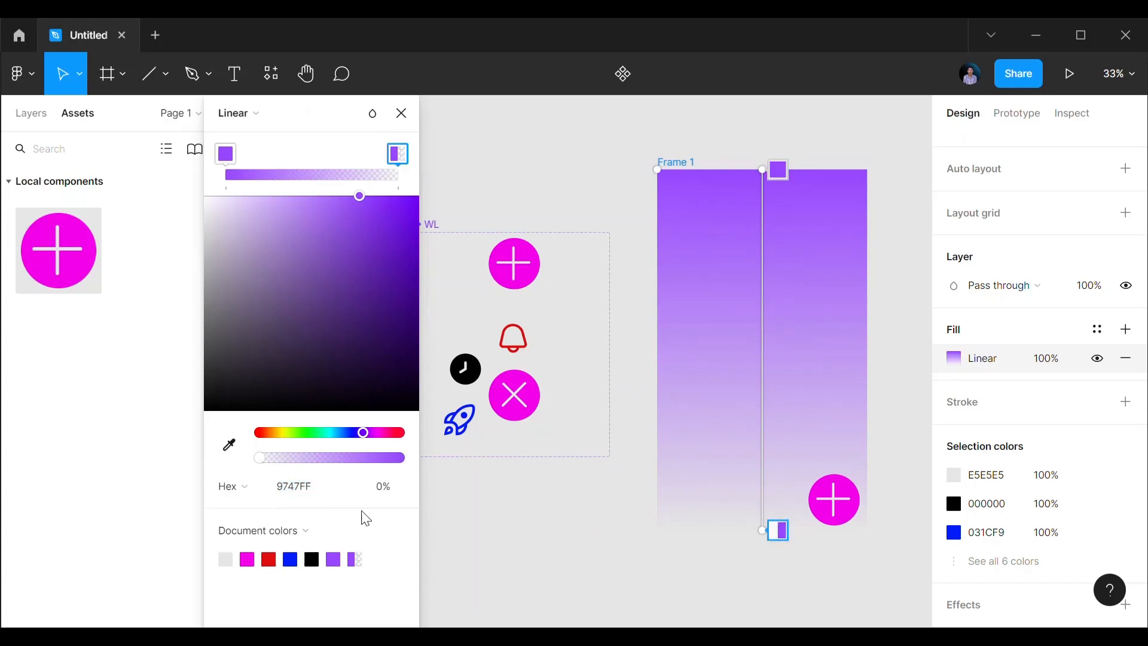
{"action": "left_click", "coordinate": [290, 559]}
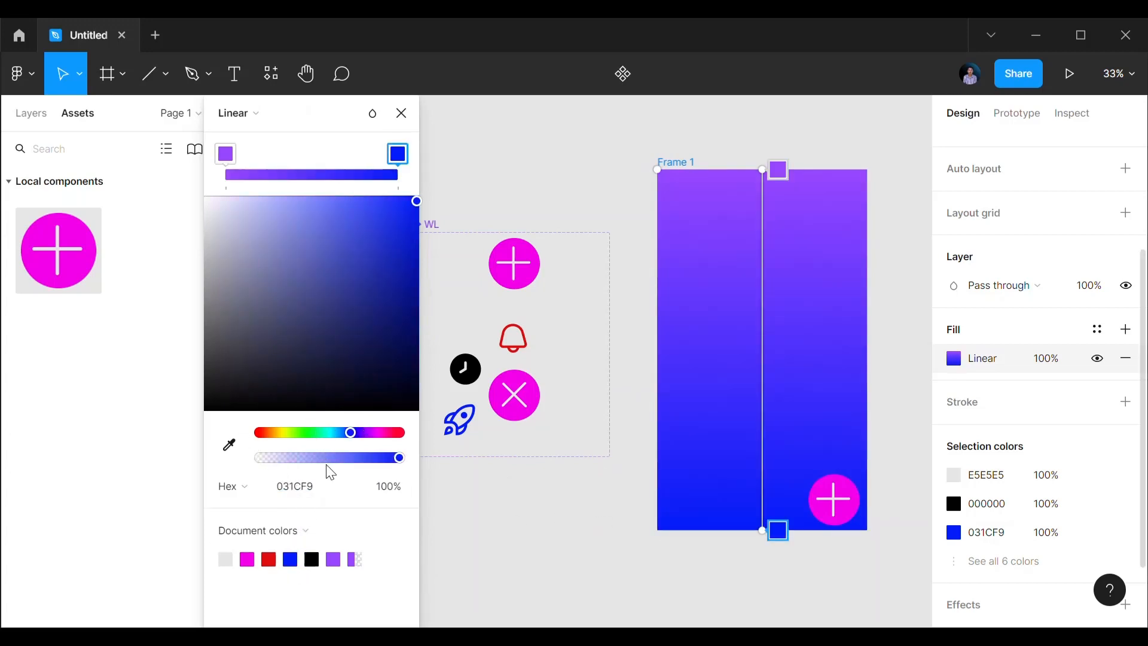
{"action": "left_click_drag", "start_coordinate": [332, 458], "coordinate": [304, 458]}
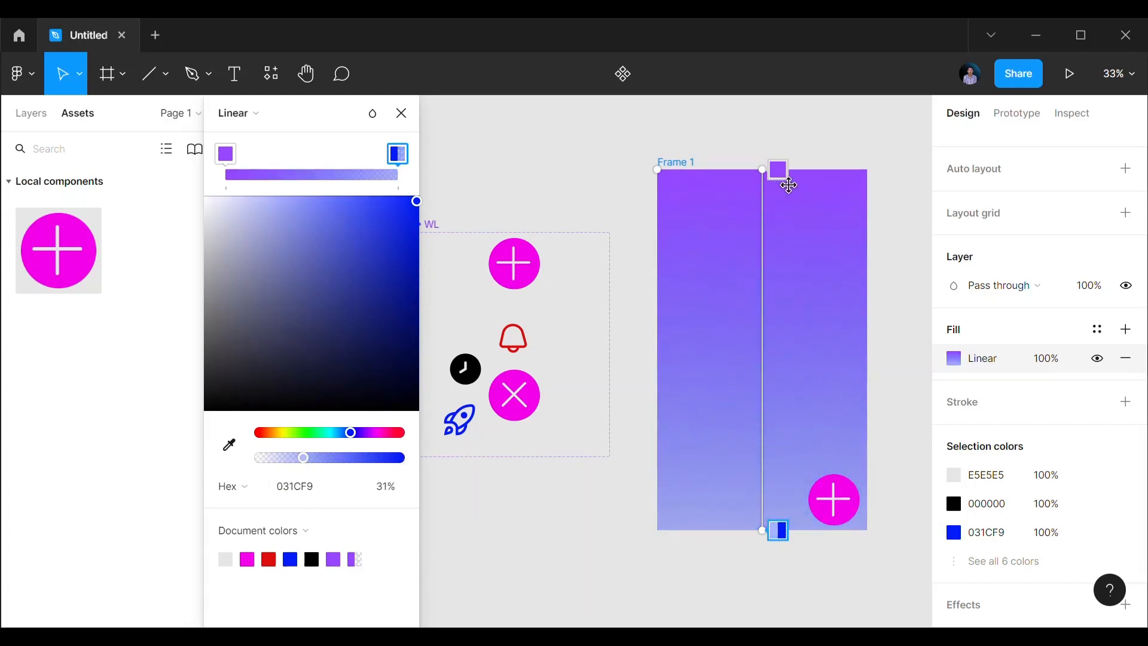
Step: Set the upper gradient stop of Frame 1 to pink FF479F, then deselect the frame
{"action": "left_click", "coordinate": [778, 170]}
{"action": "left_click_drag", "start_coordinate": [363, 436], "coordinate": [389, 433]}
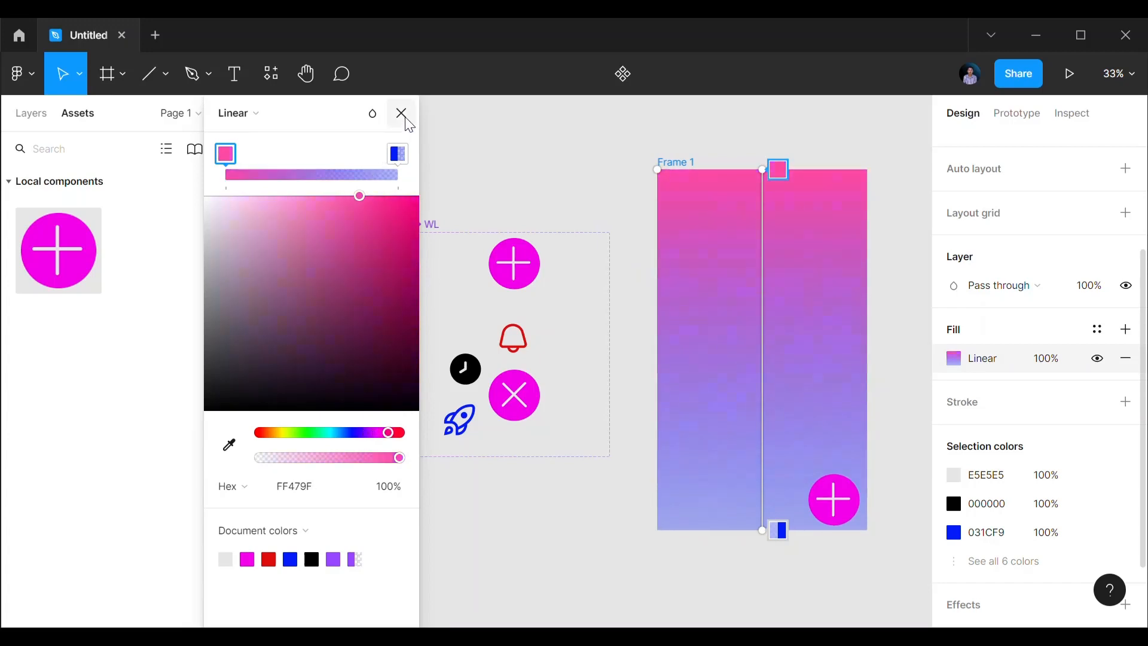
{"action": "left_click", "coordinate": [402, 113]}
{"action": "left_click", "coordinate": [592, 160]}
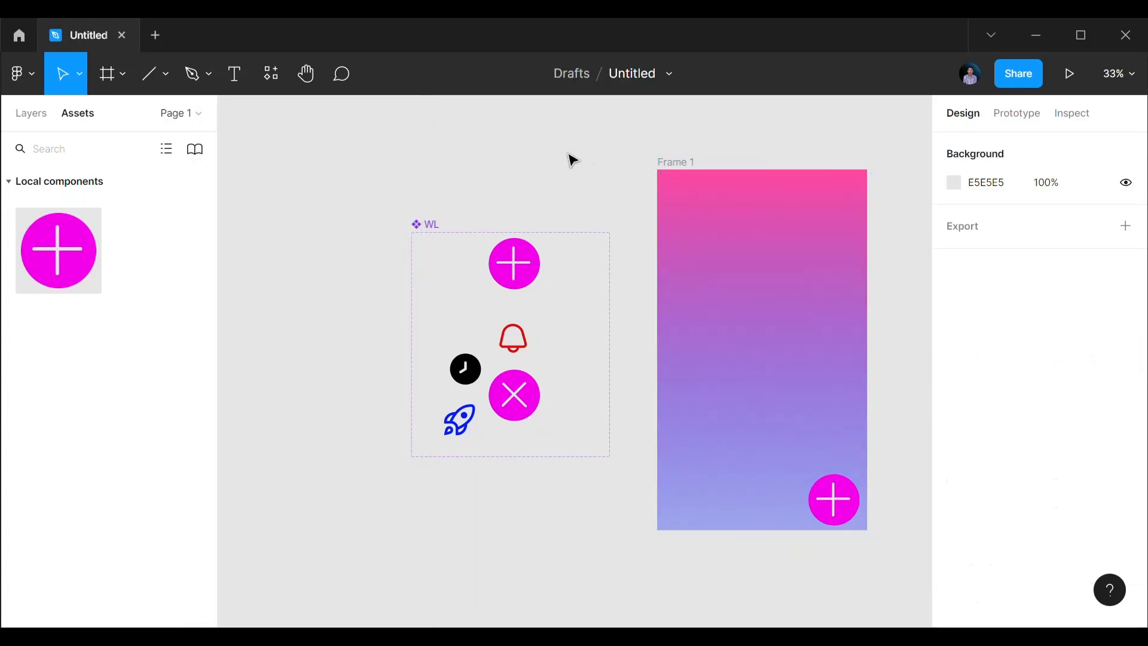
Step: Run the prototype fitted to the screen and test opening and closing the floating button's icons
{"action": "left_click", "coordinate": [1068, 70]}
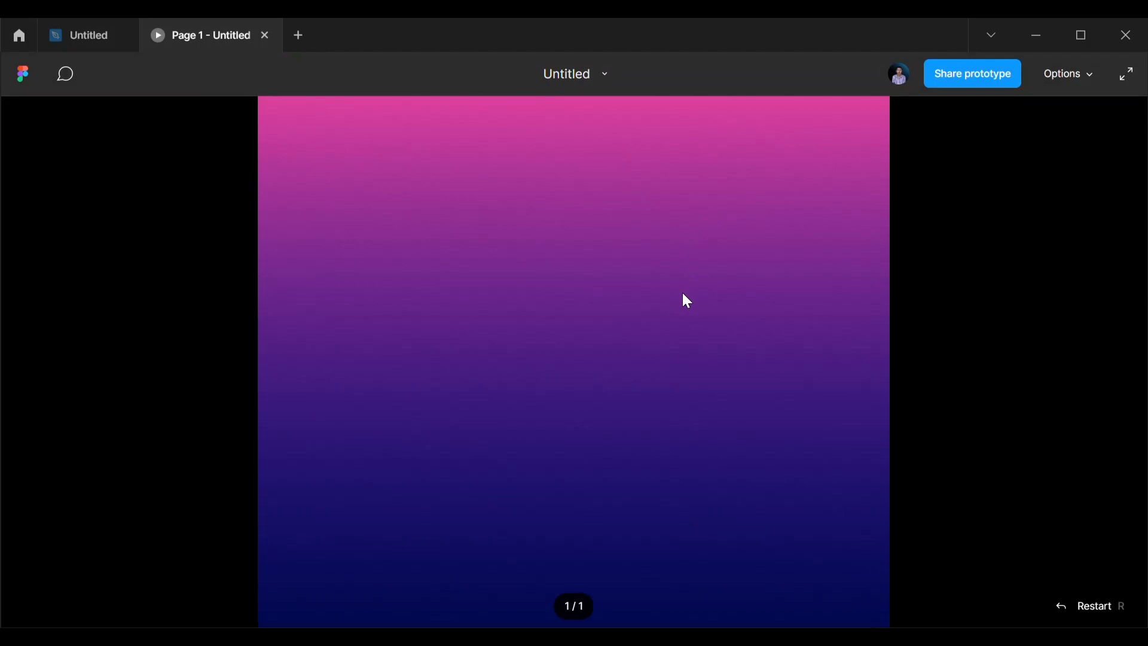
{"action": "left_click", "coordinate": [1057, 87]}
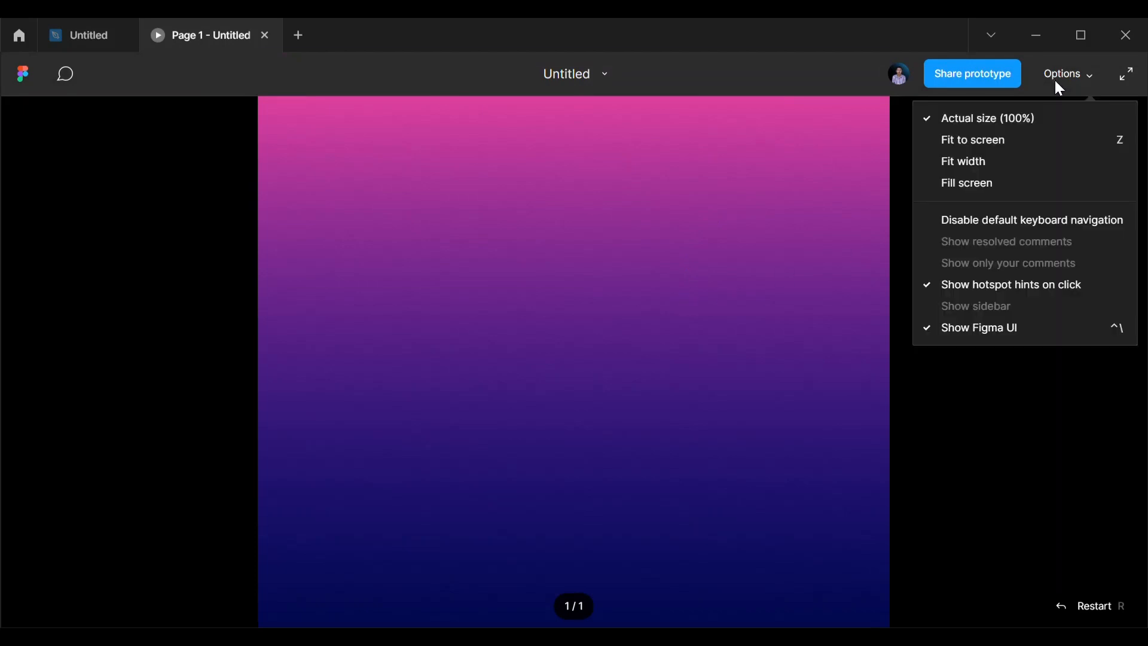
{"action": "left_click", "coordinate": [1038, 138]}
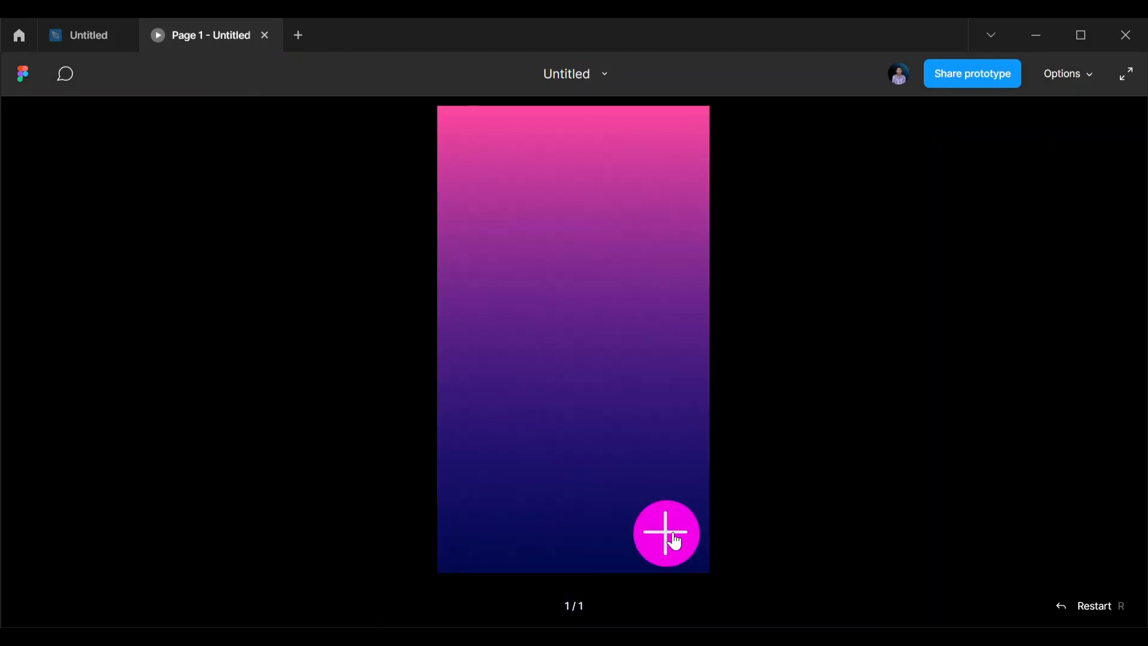
{"action": "left_click", "coordinate": [678, 542]}
{"action": "left_click", "coordinate": [678, 542]}
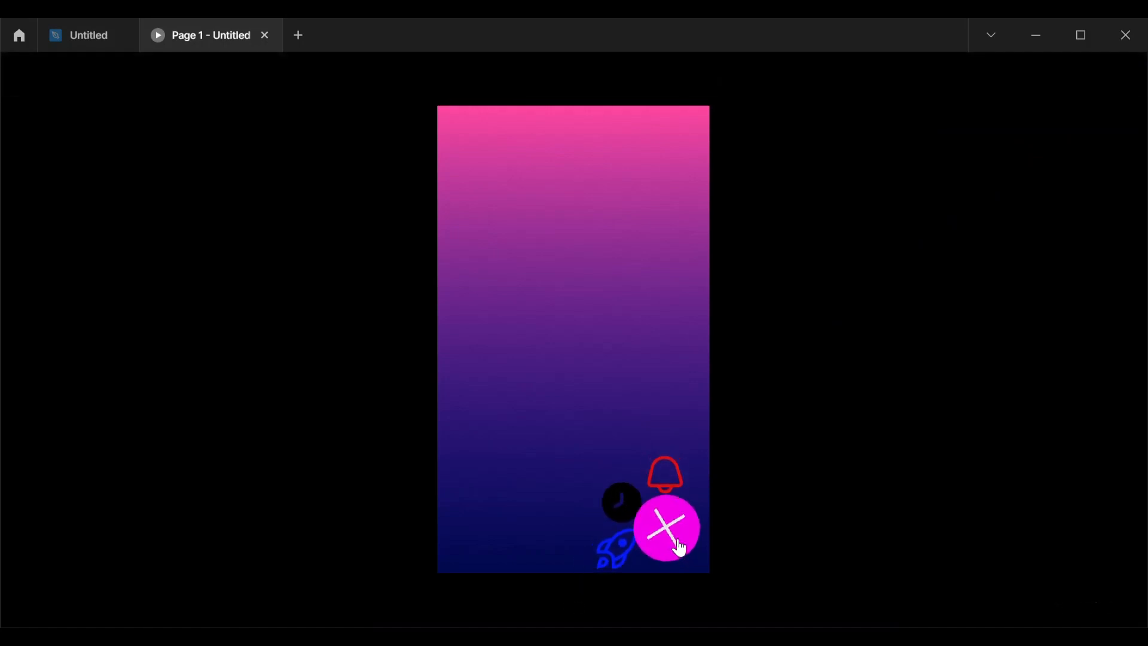
{"action": "left_click", "coordinate": [680, 547]}
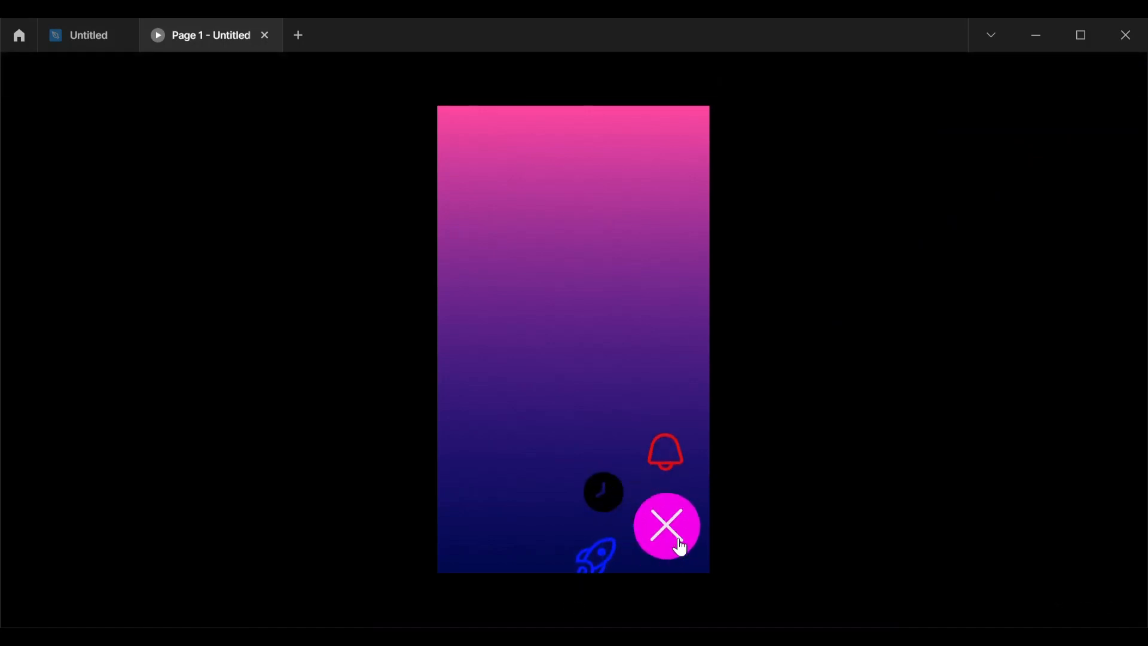
{"action": "left_click", "coordinate": [679, 548]}
Step: In the design file, shrink Frame 1's WL instance to about 149 × 149 and position it at about X 538, Y 1035
{"action": "left_click", "coordinate": [82, 46]}
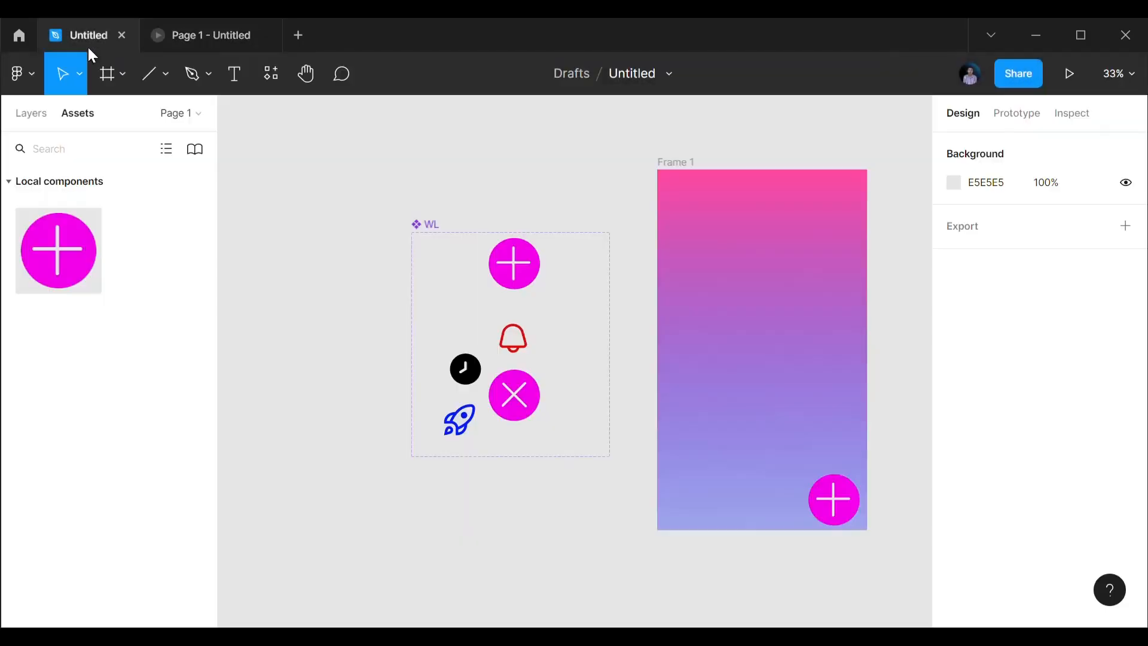
{"action": "left_click", "coordinate": [854, 529]}
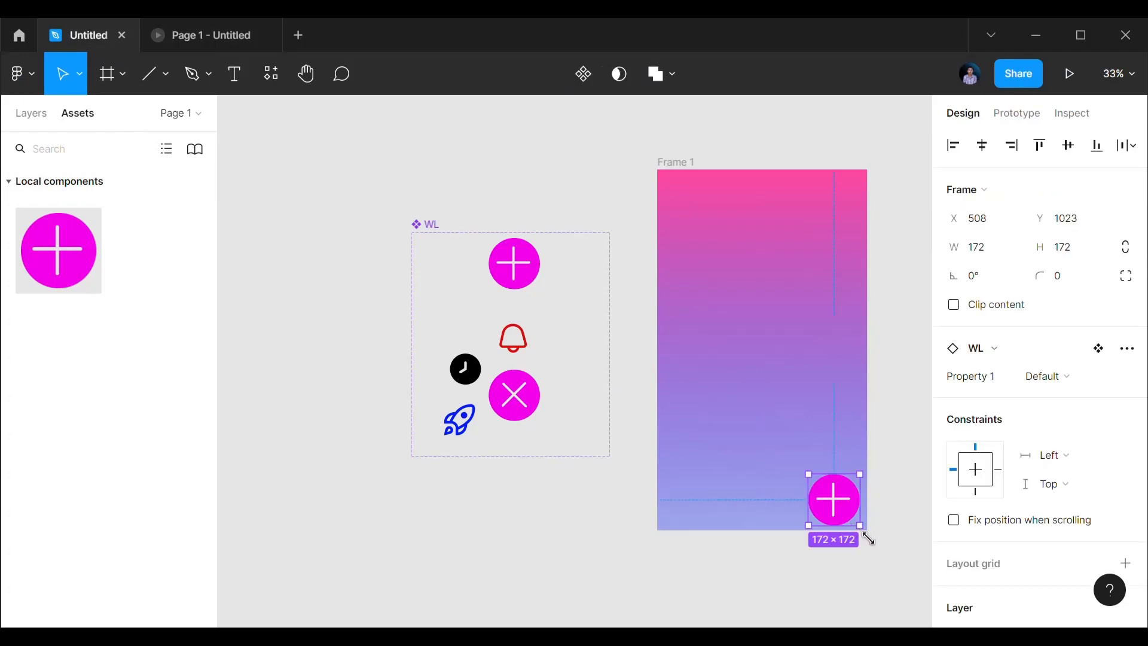
{"action": "left_click_drag", "start_coordinate": [869, 539], "coordinate": [840, 525]}
{"action": "left_click", "coordinate": [899, 531]}
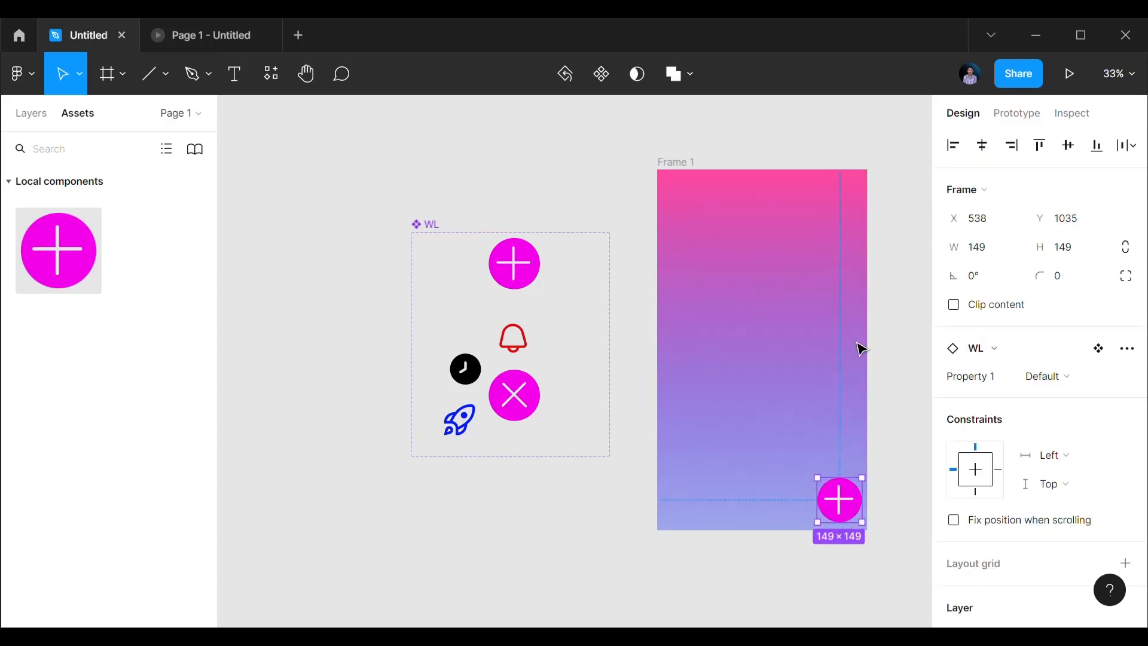
Step: Return to the running prototype and test toggling the resized floating button open and closed
{"action": "left_click", "coordinate": [207, 38]}
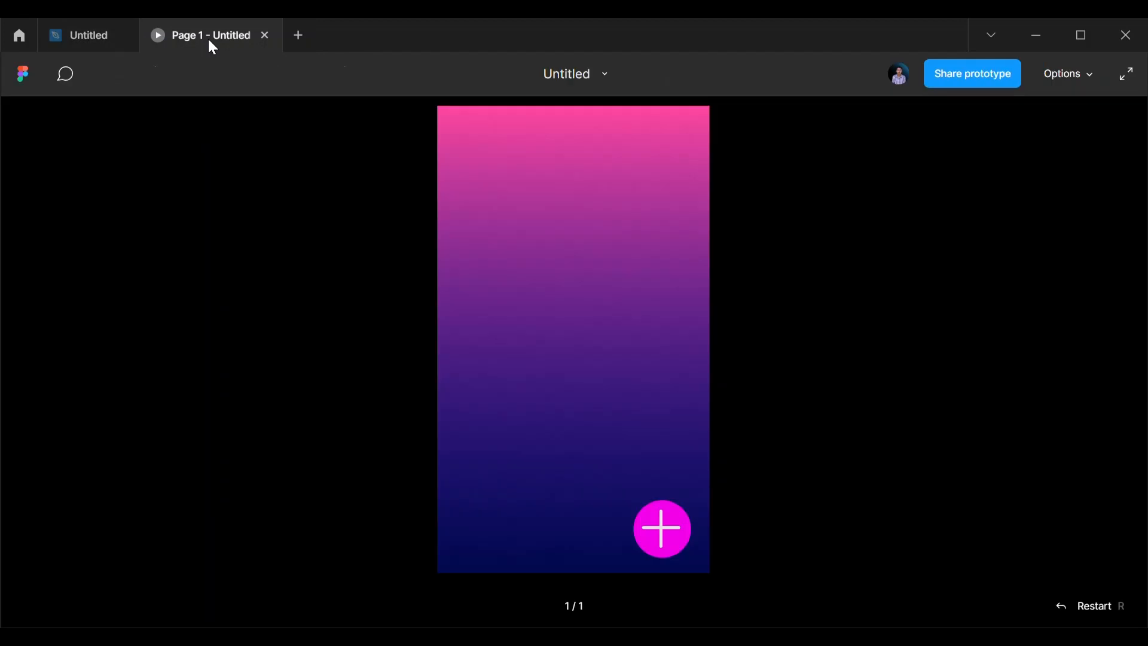
{"action": "left_click", "coordinate": [690, 535]}
{"action": "left_click", "coordinate": [689, 535]}
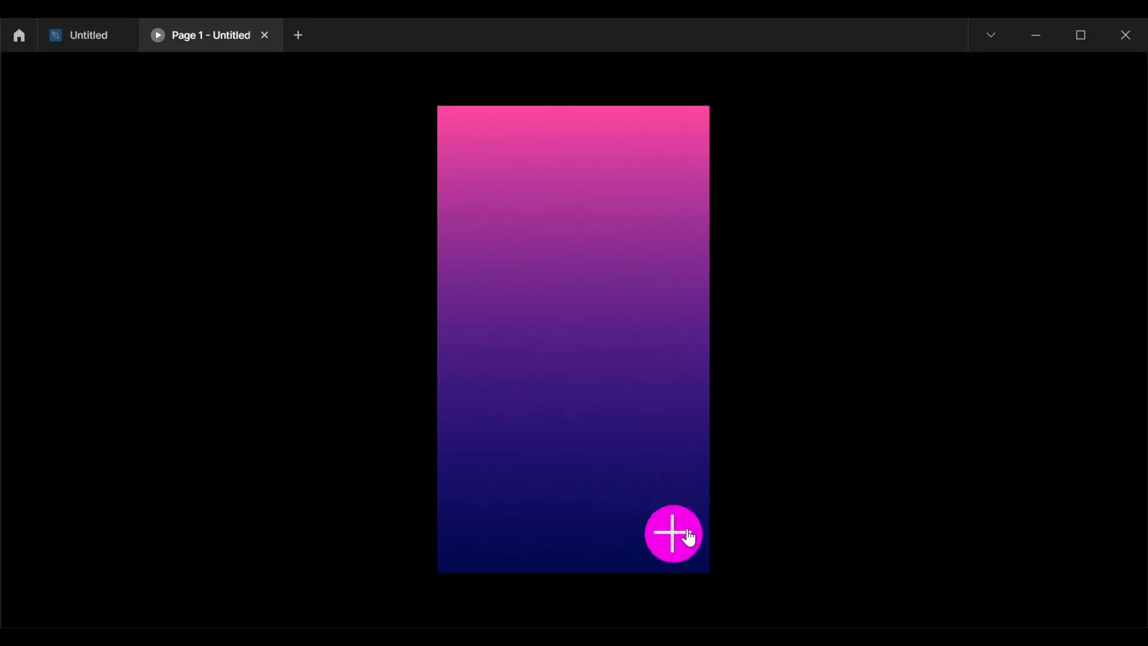
{"action": "left_click", "coordinate": [690, 536]}
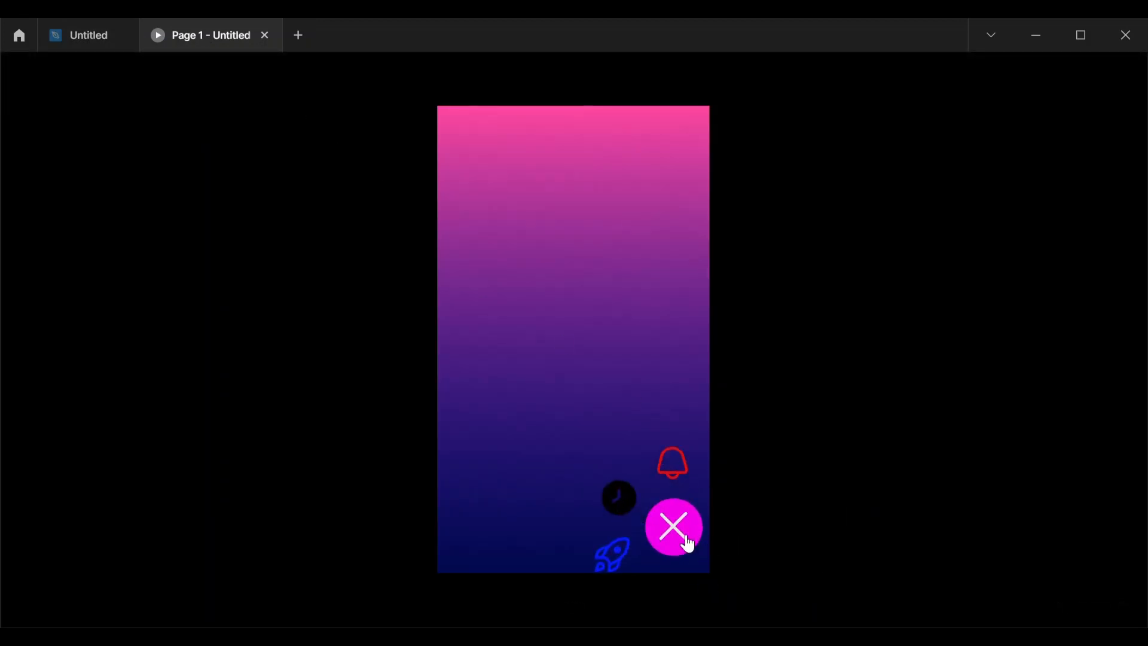
{"action": "left_click", "coordinate": [689, 538]}
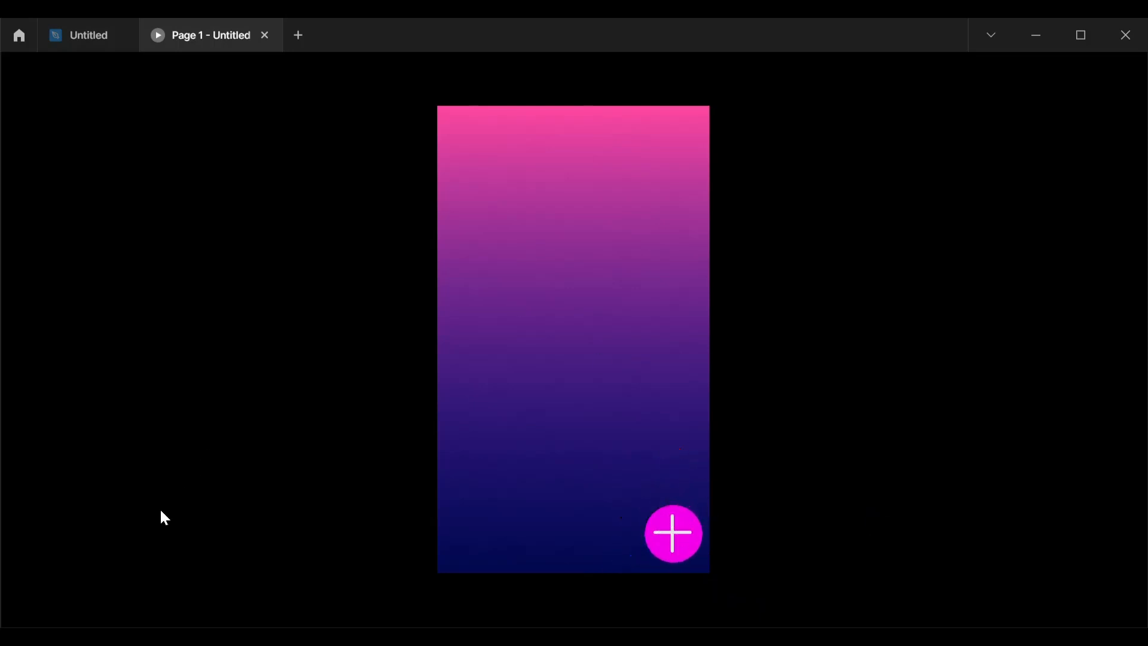